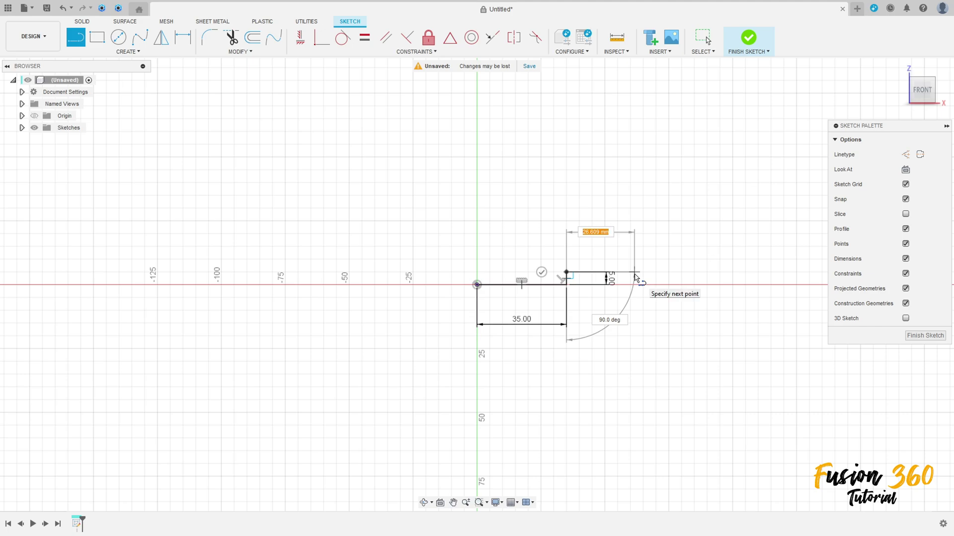
- Extend the profile with a 5 mm outward segment, a 3 mm vertical rise, a horizontal inward line and an 8 mm vertical line
type("5")
key("Return")
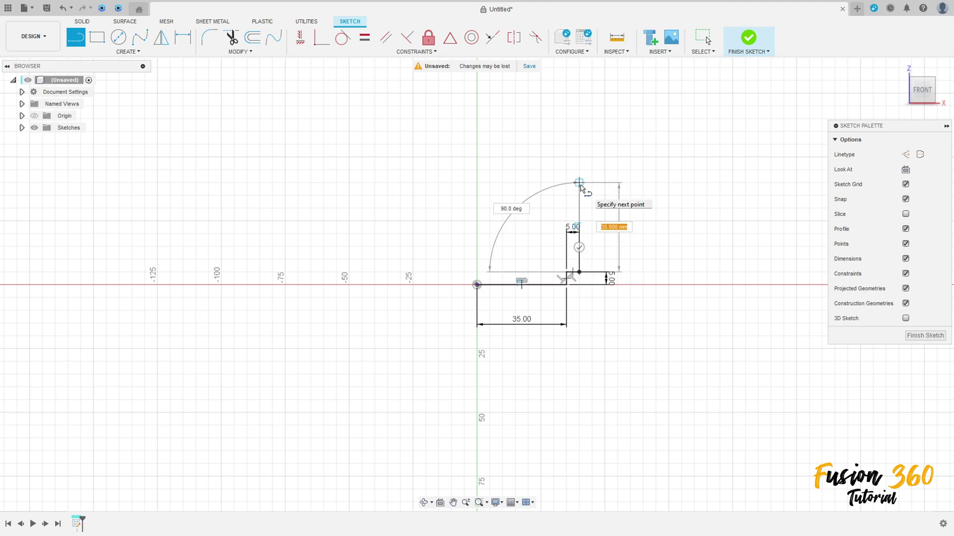
type("3")
key("Return")
left_click(516, 264)
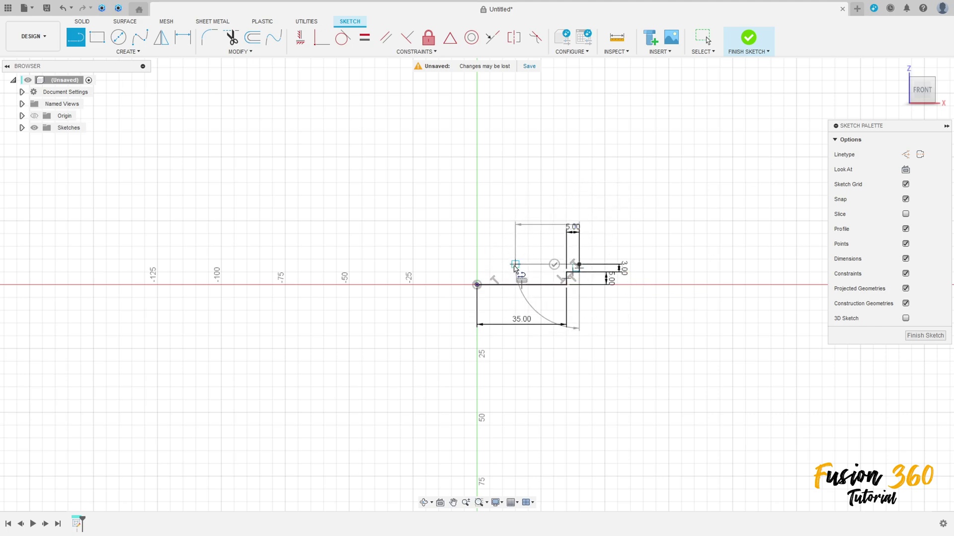
type("8")
key("Return")
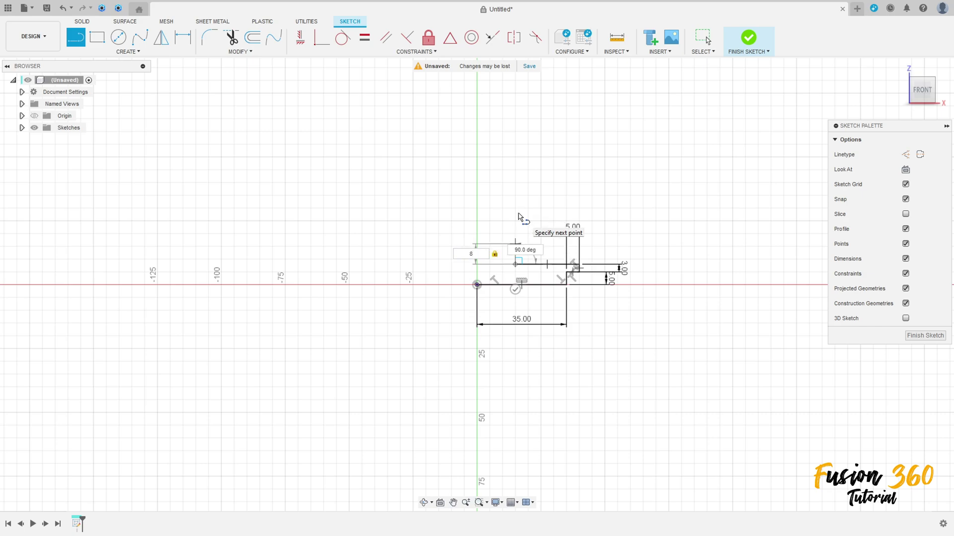
key("Escape")
scroll(518, 217, "up", 5)
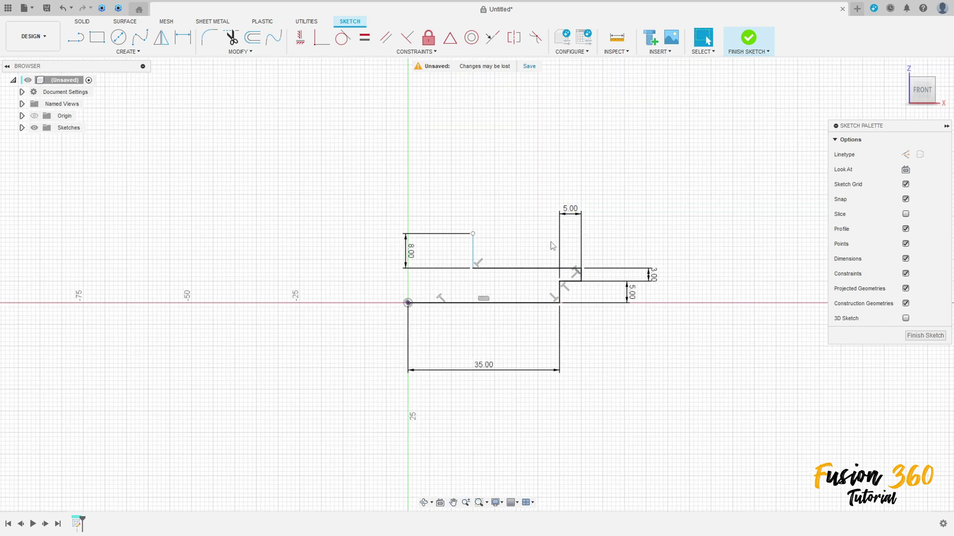
- Dimension the 8 mm vertical line 25 mm from the origin and move the flange's 5 mm horizontal dimension below the profile
left_click(182, 45)
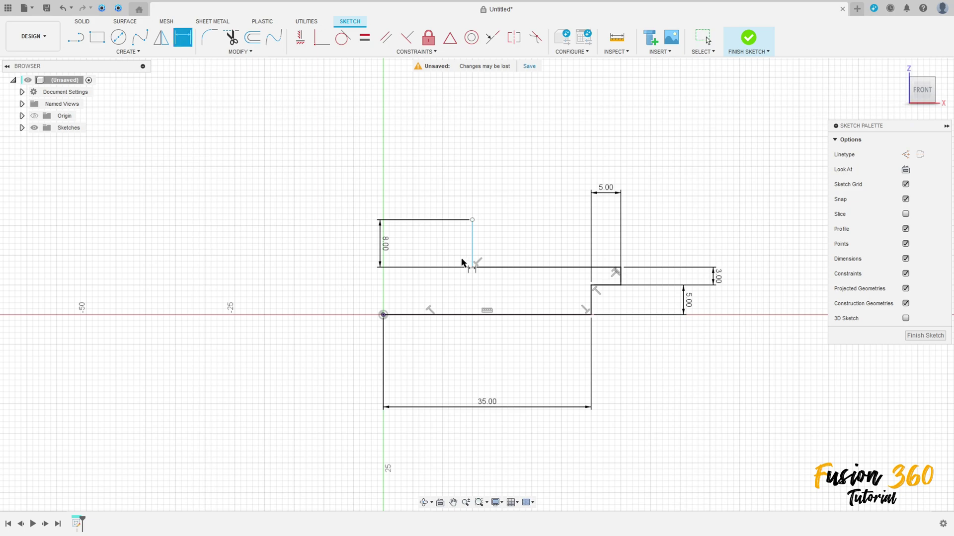
left_click(472, 268)
left_click(383, 315)
left_click(424, 351)
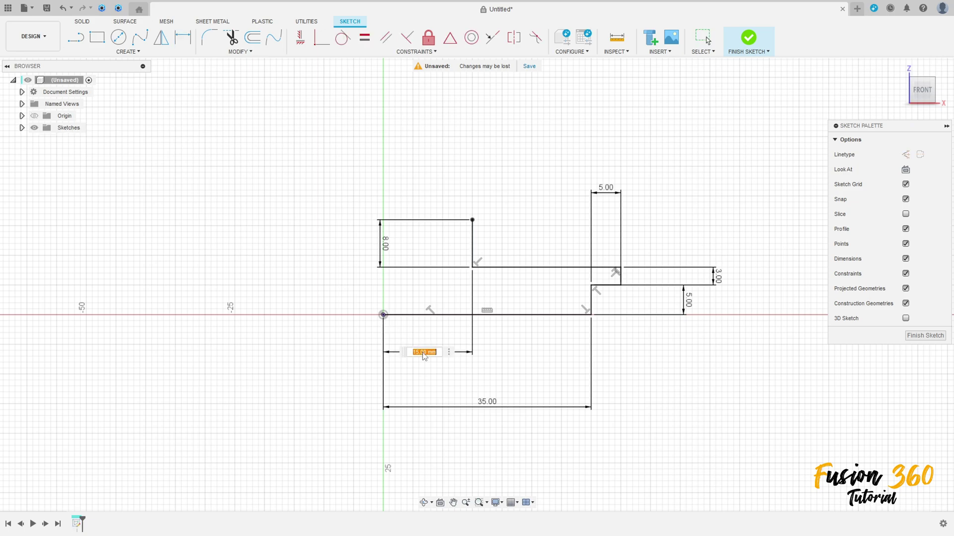
type("25")
key("Return")
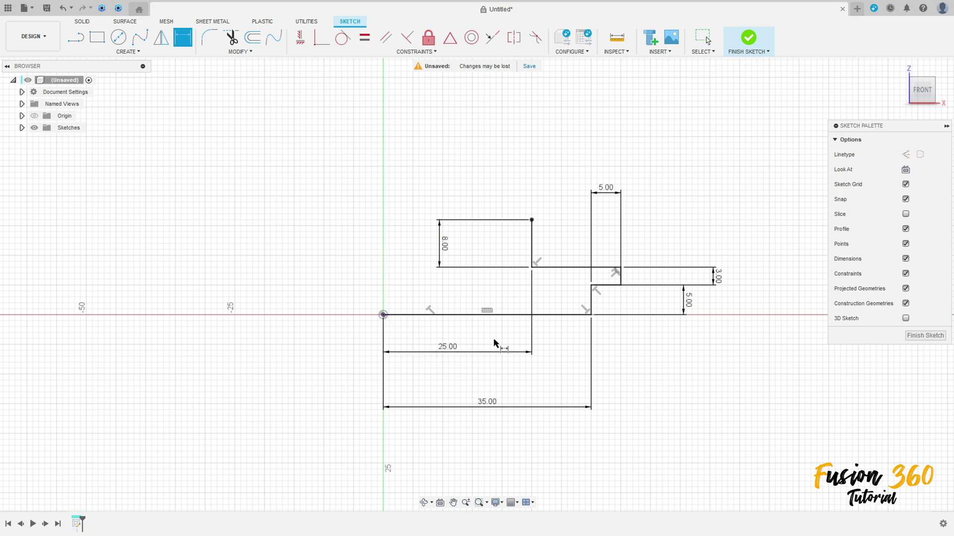
key("Escape")
left_click_drag(594, 196, 613, 393)
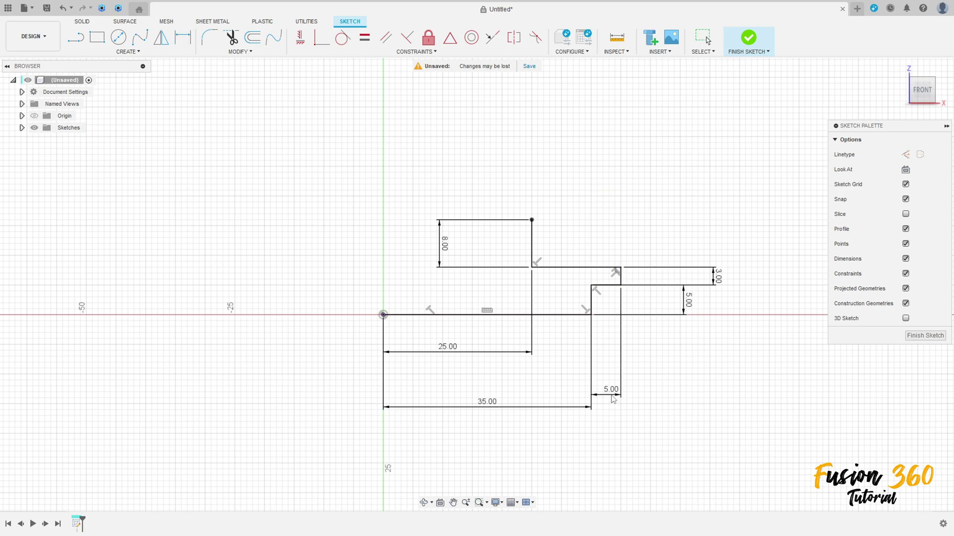
- Close the profile with a 2 mm deep groove, an 8 mm vertical shoulder, a sloped line, a horizontal top edge and a vertical axis line
key("d")
middle_click_drag(570, 331, 561, 409)
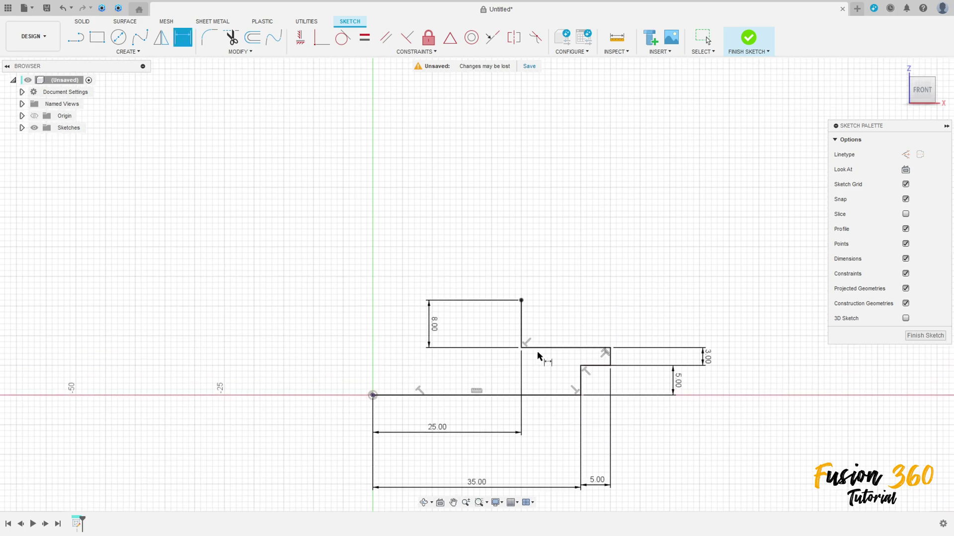
key("l")
left_click_drag(522, 300, 525, 99)
key("Tab")
middle_click_drag(526, 99, 521, 139)
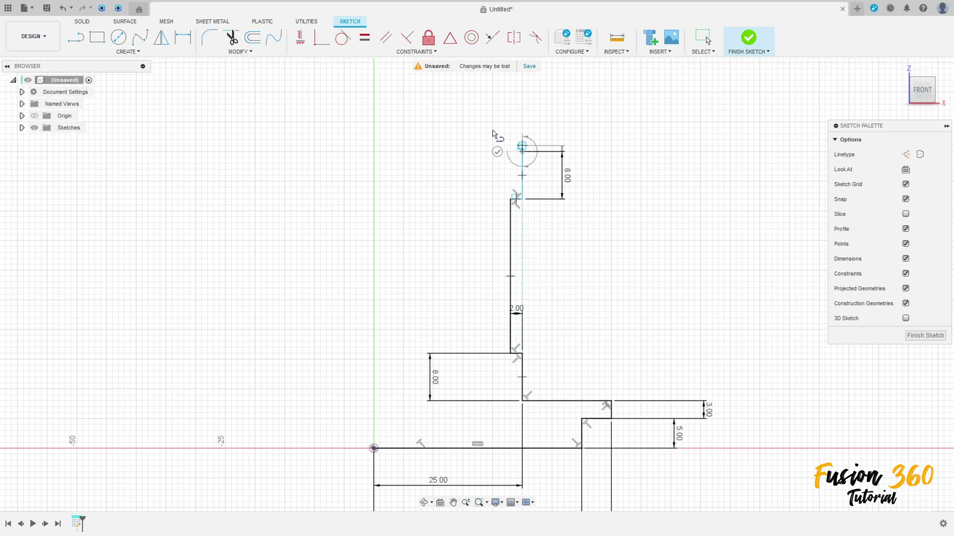
left_click_drag(522, 151, 380, 88)
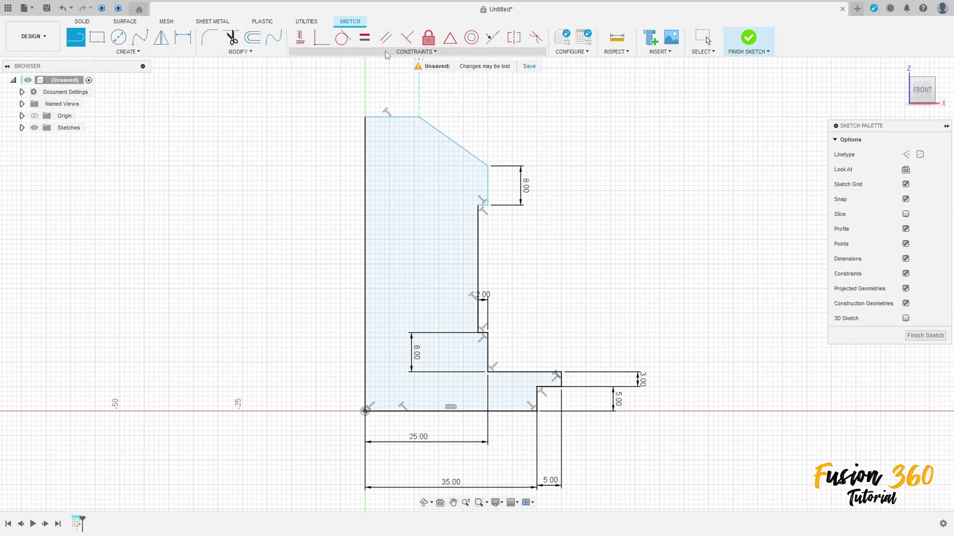
- Align the groove's upper and lower outer corners vertically and dimension the profile's top edge as 15 mm
left_click(300, 40)
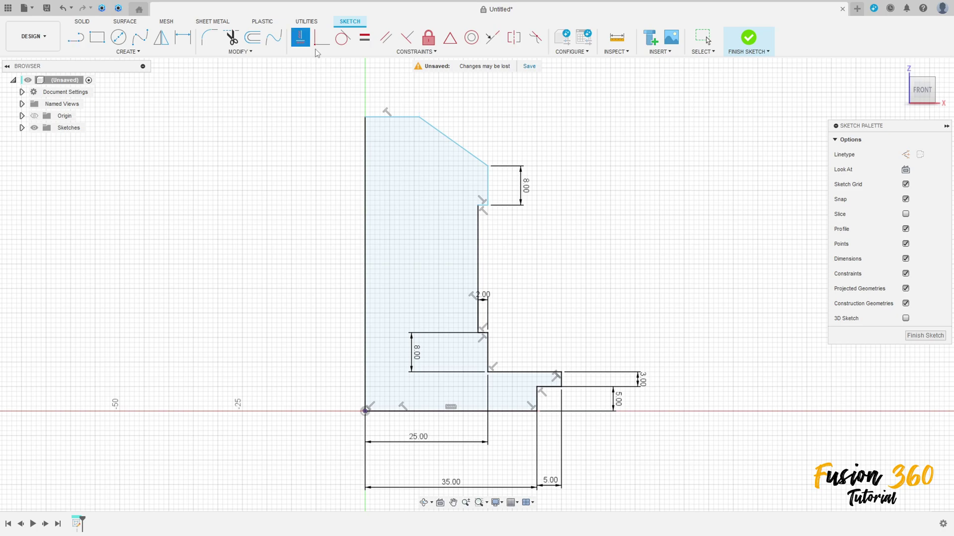
left_click(488, 205)
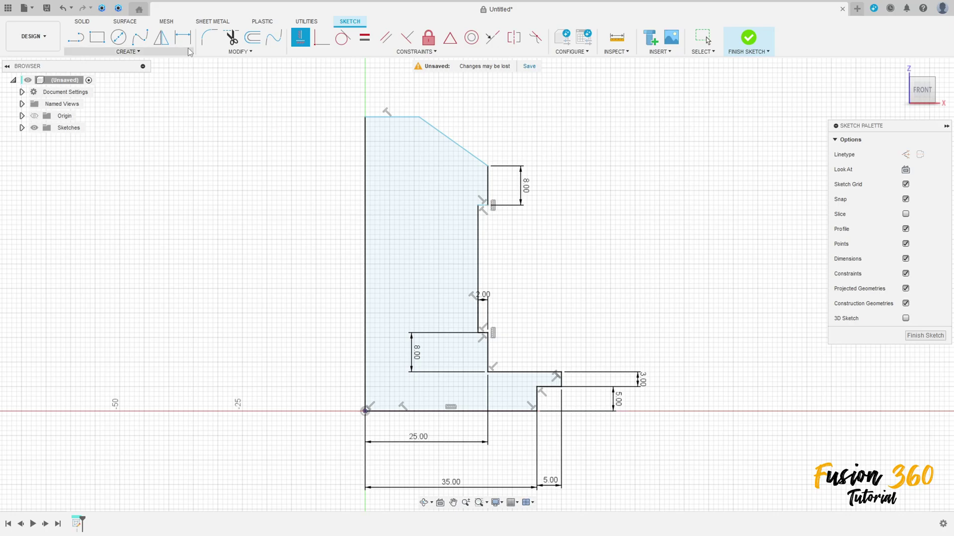
left_click(183, 37)
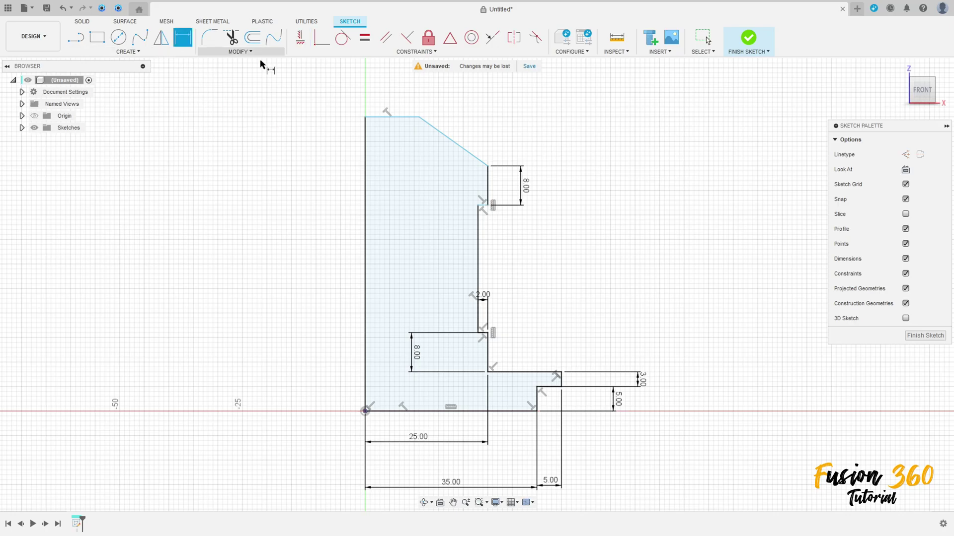
left_click(401, 117)
left_click(394, 94)
key("Return")
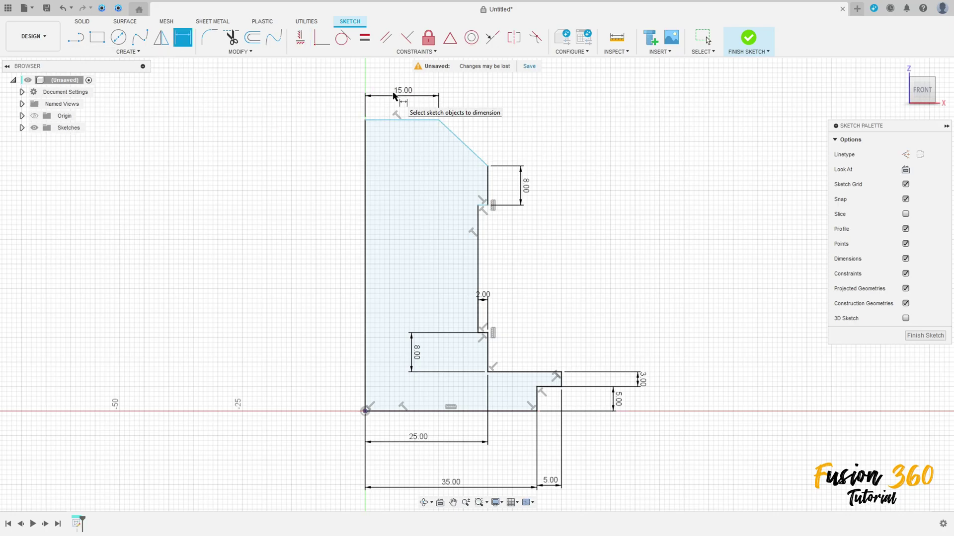
- Dimension the vertical height of the sloped section between the top edge and the slope's lower end as 20 mm
left_click(365, 120)
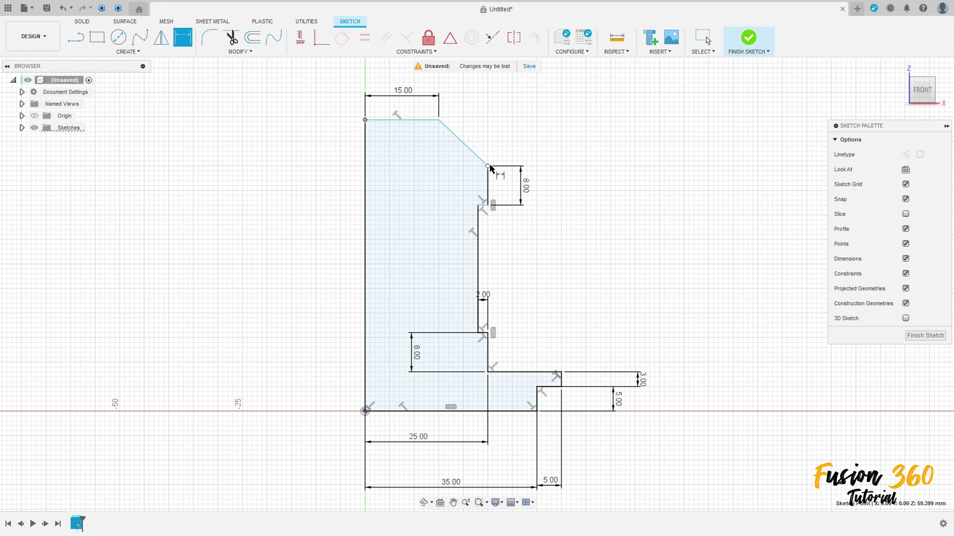
left_click(487, 166)
key("Escape")
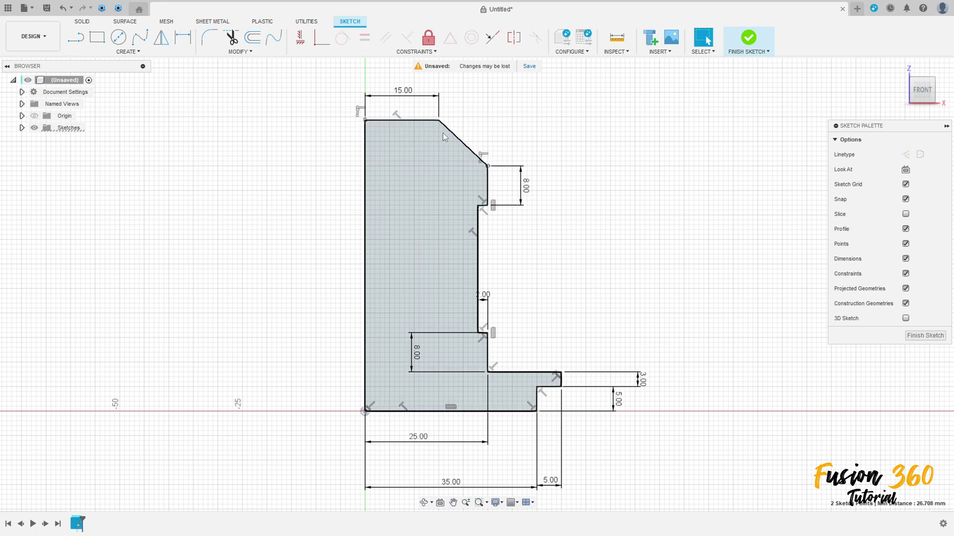
left_click(183, 37)
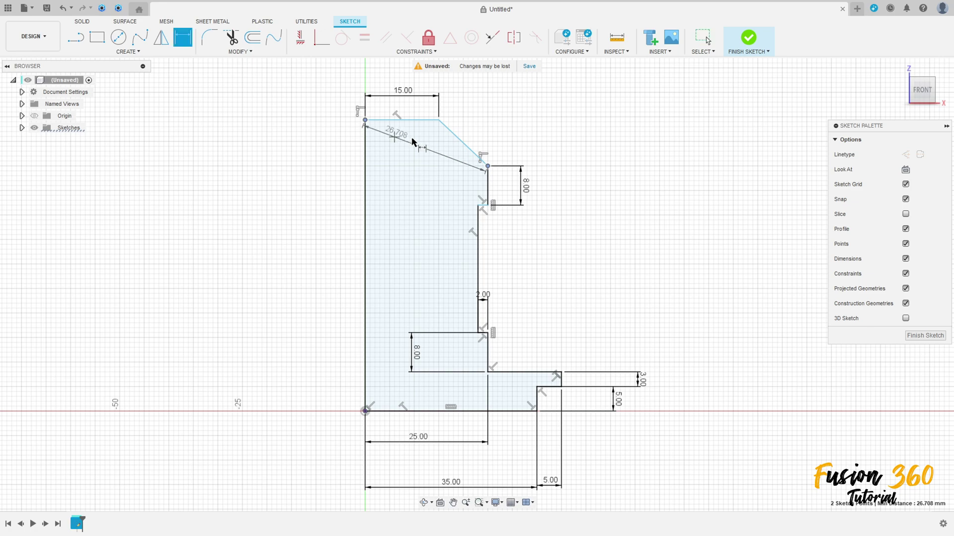
left_click(289, 142)
type("2")
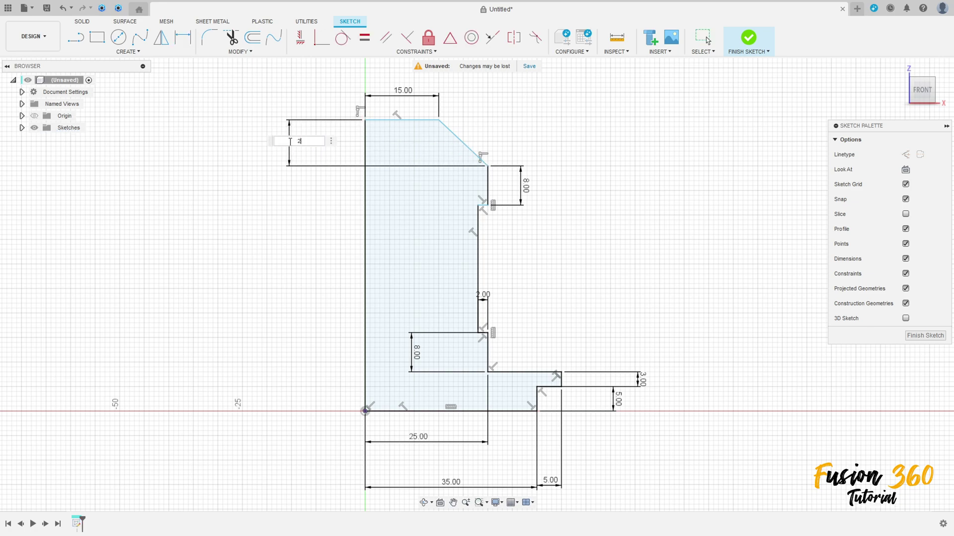
type("0")
key("Return")
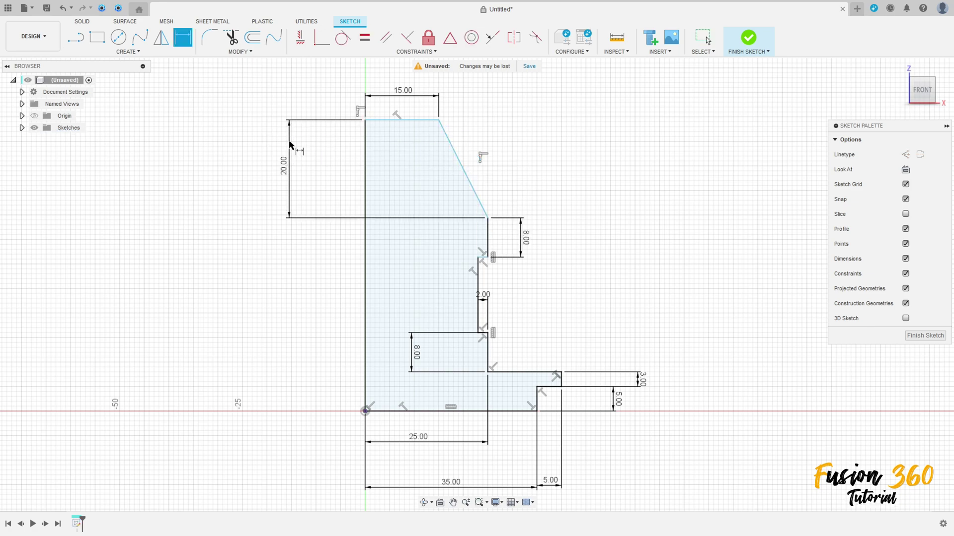
- Dimension the vertical distance from the flange's upper face to the slope's lower end as 70 mm
left_click(487, 218)
left_click(487, 372)
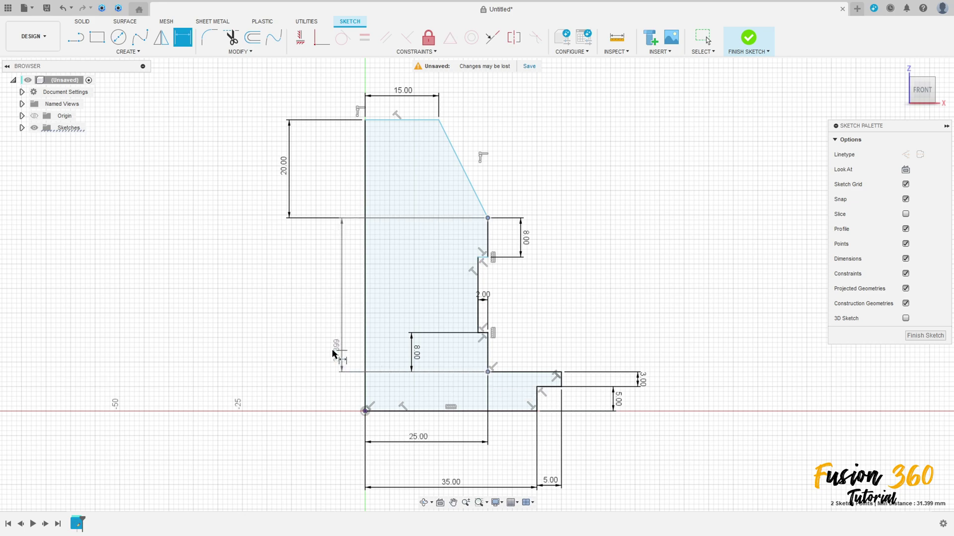
left_click(283, 335)
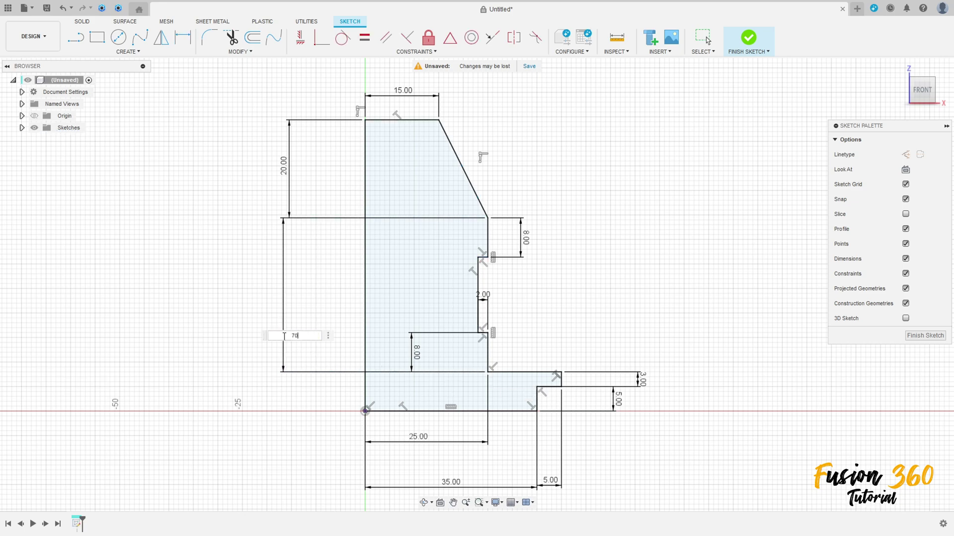
type("70")
key("Return")
scroll(386, 293, "down", 2)
middle_click_drag(422, 291, 464, 289)
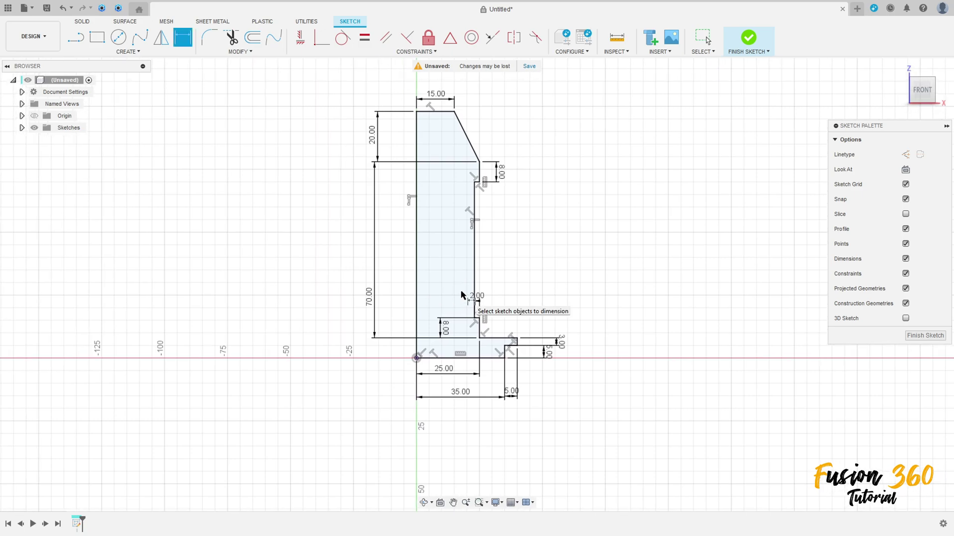
- Finish the sketch and revolve the profile 360 degrees about its vertical inner edge as a new body
left_click(748, 37)
left_click(119, 38)
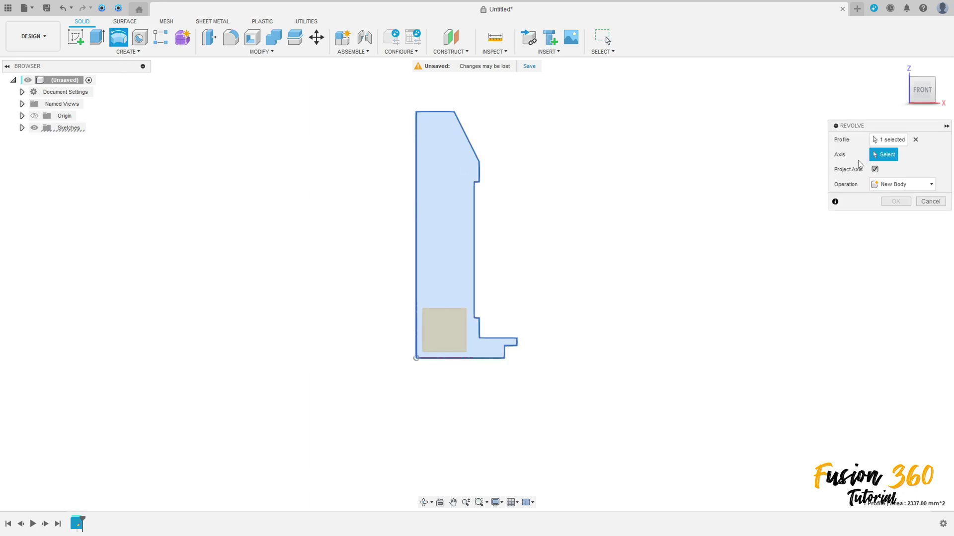
left_click(416, 198)
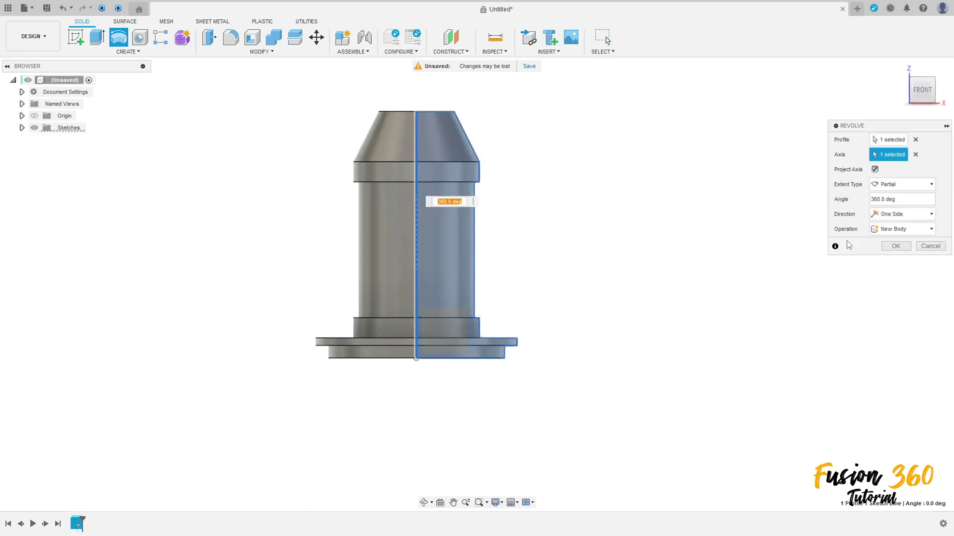
left_click(894, 246)
left_click(899, 67)
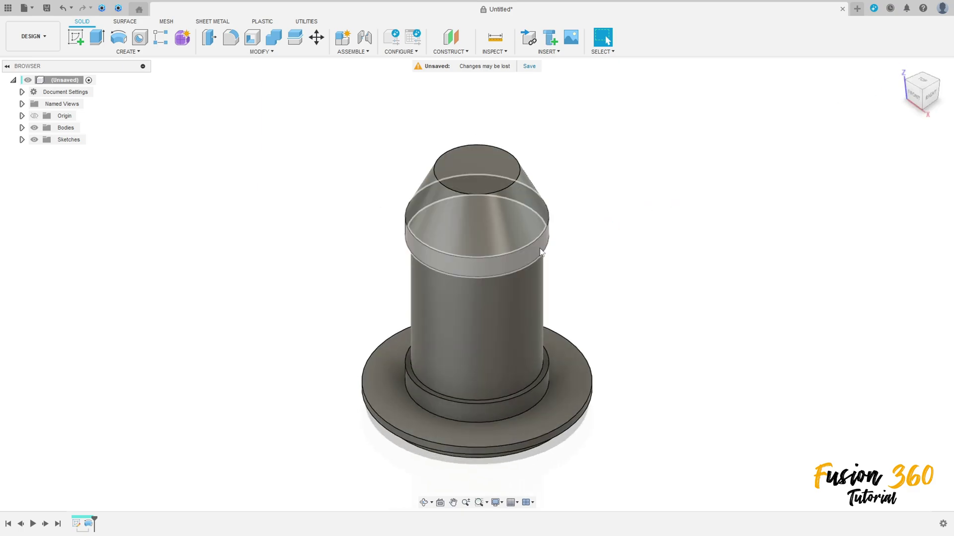
- Start a sketch on the front plane, project the body's top face into it and hide the bodies
left_click(75, 38)
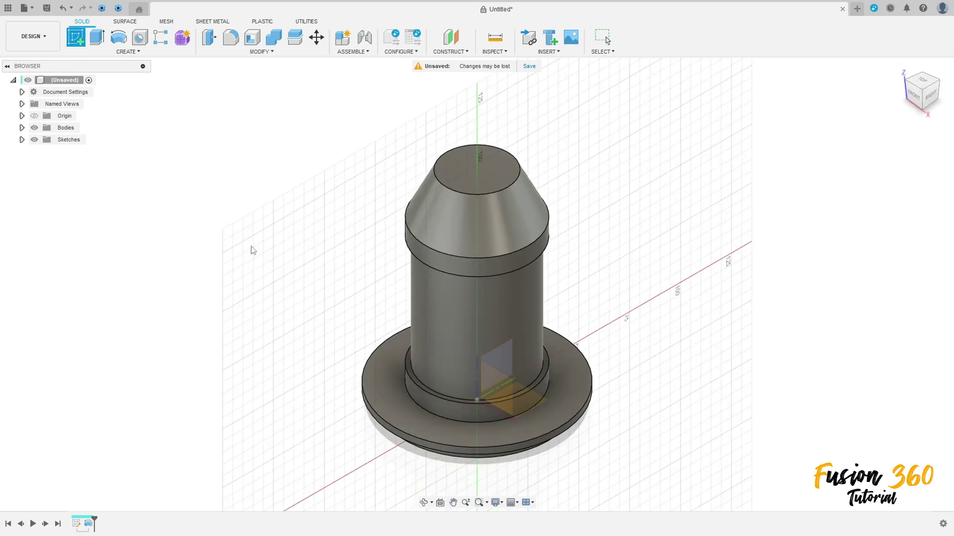
left_click(500, 392)
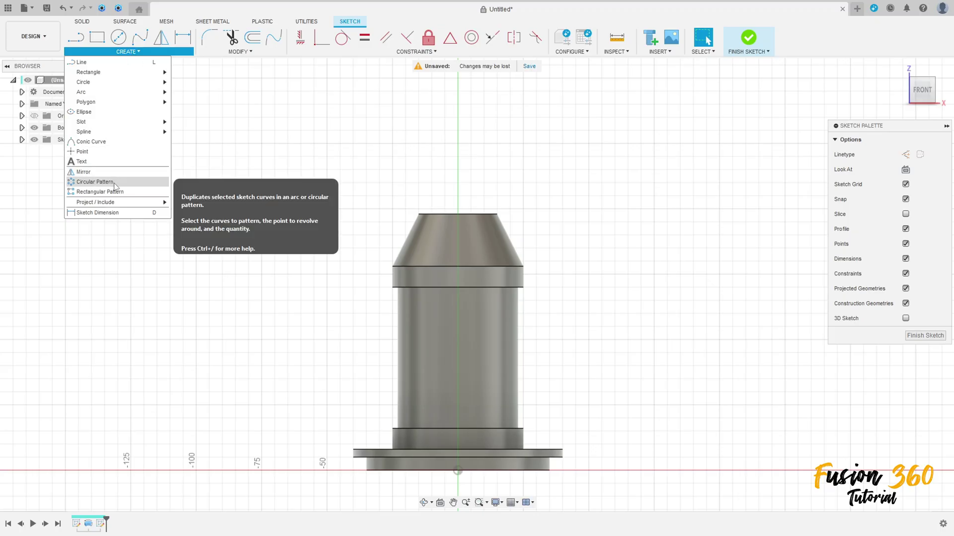
left_click(179, 202)
middle_click_drag(436, 211, 449, 215, "shift")
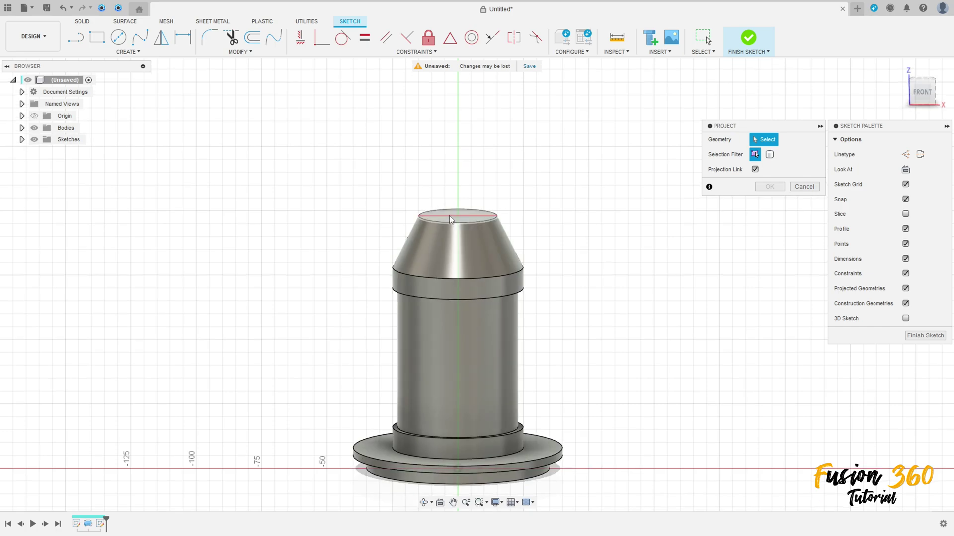
left_click(449, 216)
left_click(769, 187)
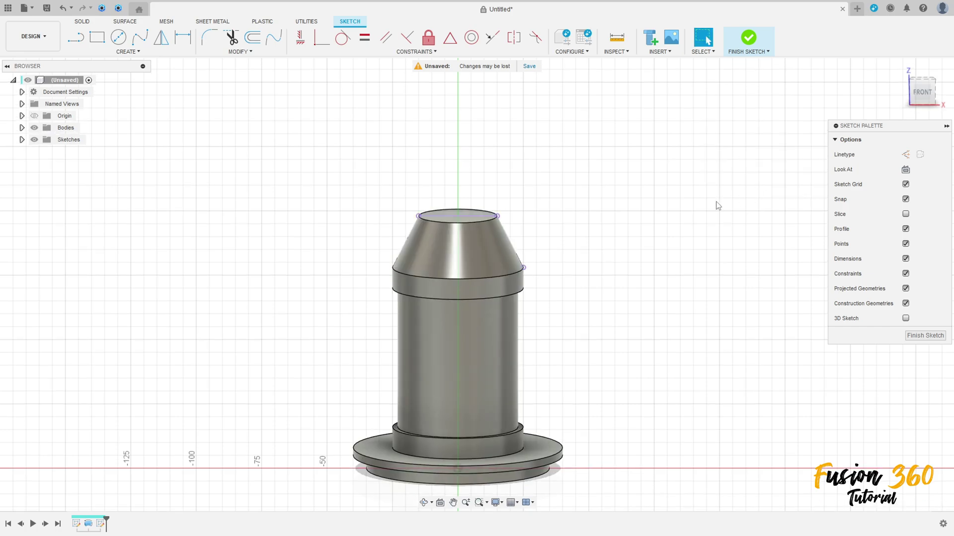
left_click(34, 129)
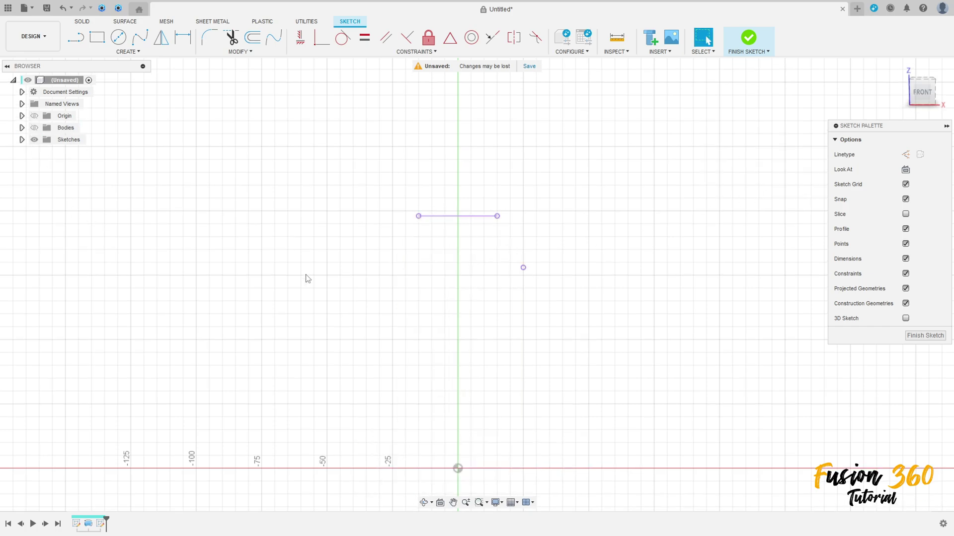
- Draw connected lines from the origin up to the projected top edge, 7.5 mm outward along it, and 7 mm straight down
key("l")
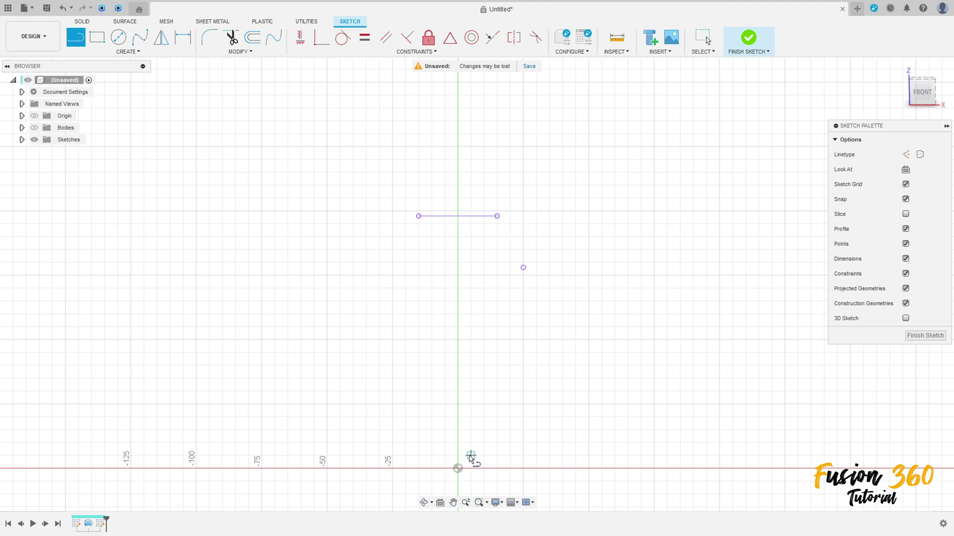
left_click(458, 468)
left_click(457, 216)
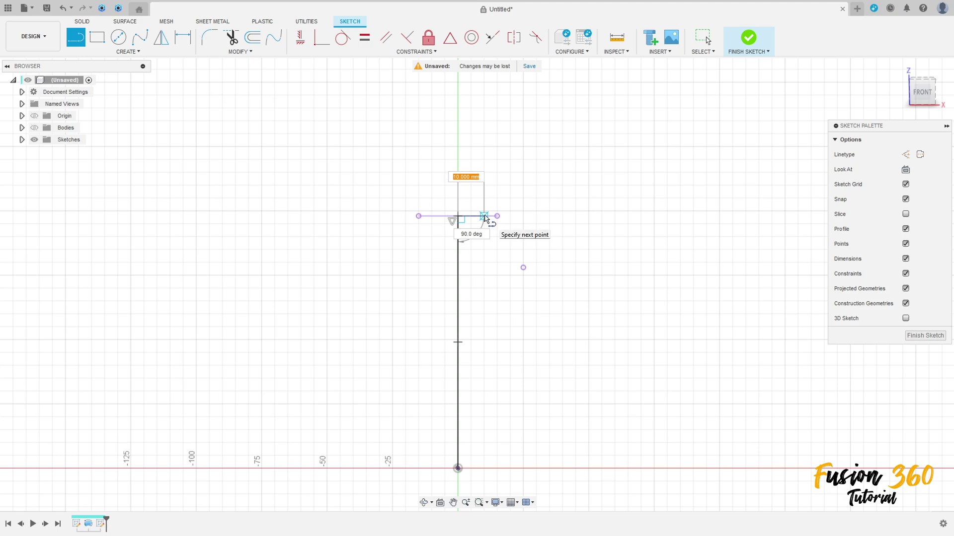
type("7,5")
key("Return")
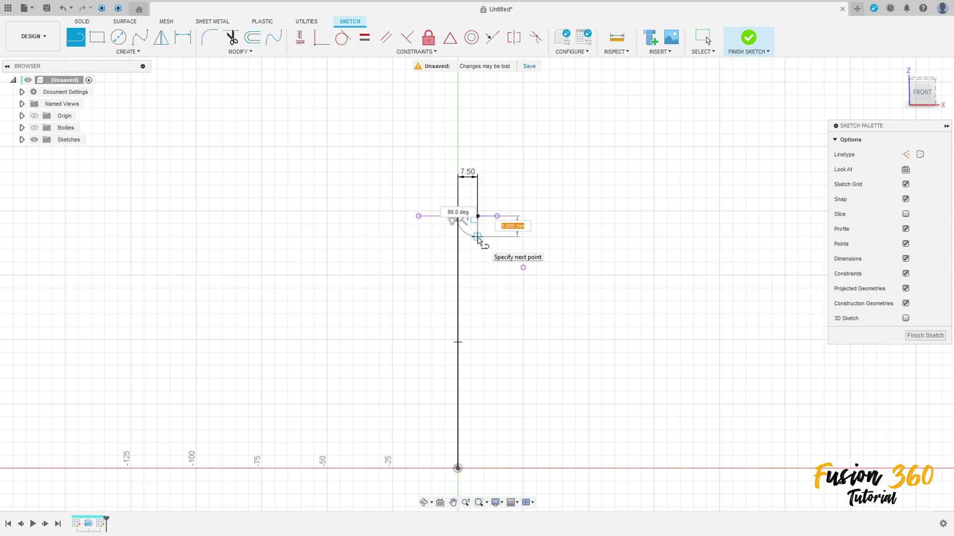
key("Tab")
key("Return")
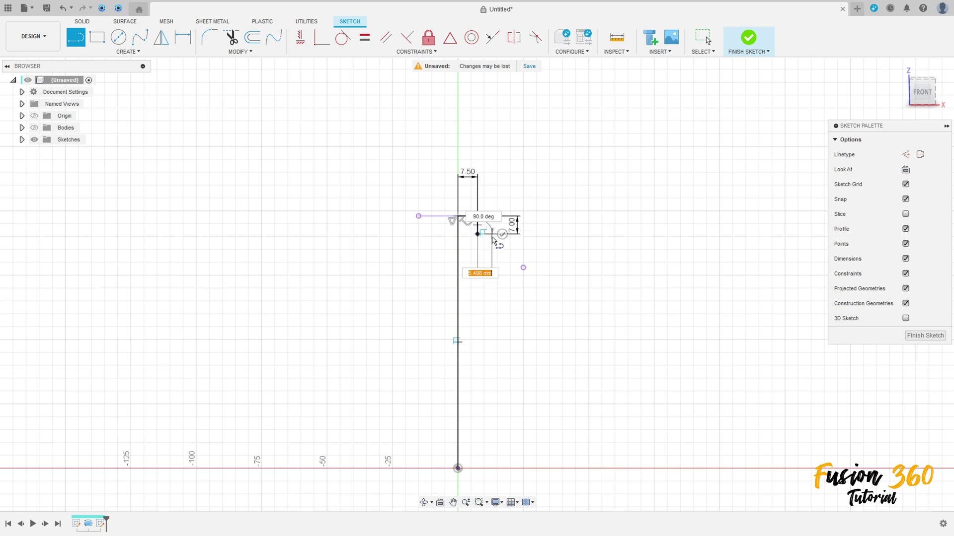
- Close the profile with a horizontal ledge about 7.5 mm long, an outward slope, a vertical side down to the baseline, and a bottom line to the origin
scroll(497, 241, "up", 3)
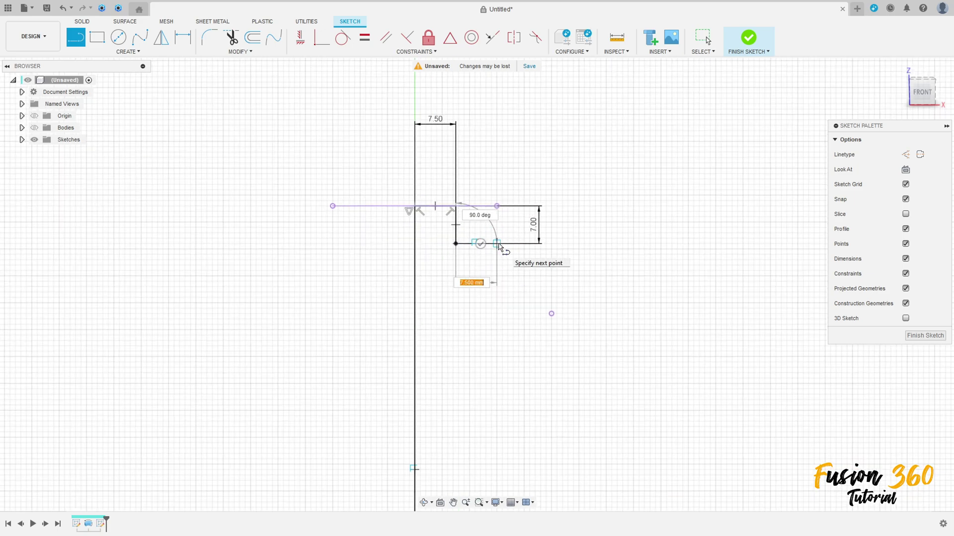
left_click(498, 244)
left_click(535, 314)
scroll(535, 318, "down", 5)
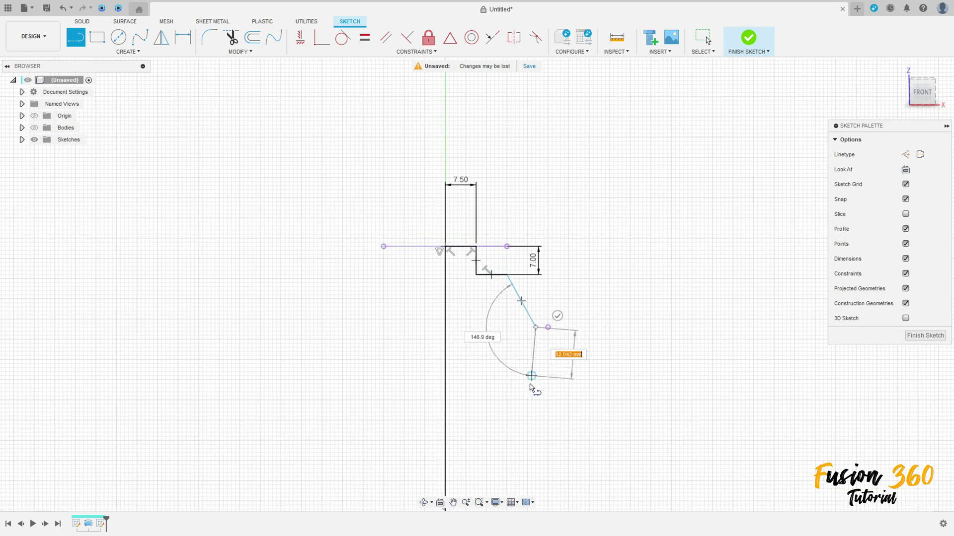
scroll(536, 427, "up", 3)
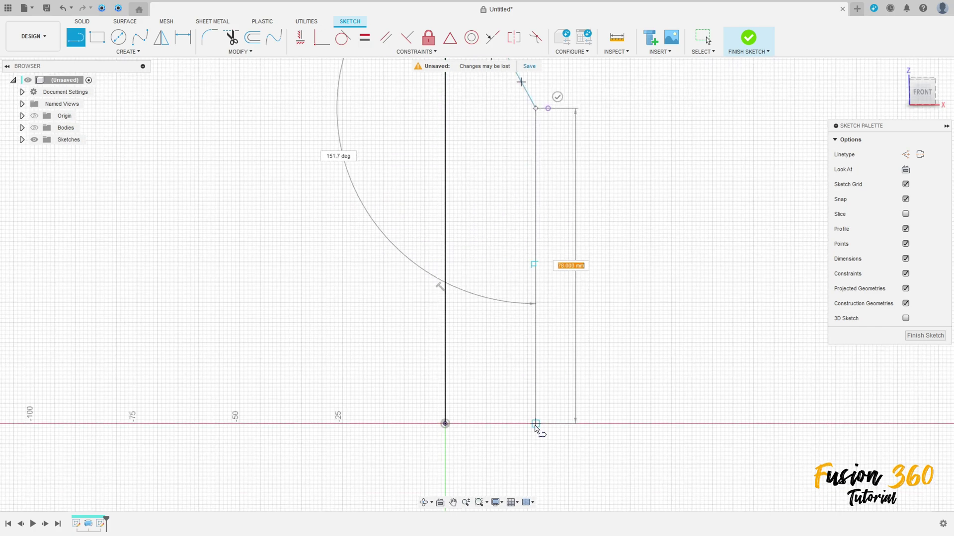
left_click(535, 423)
left_click(445, 424)
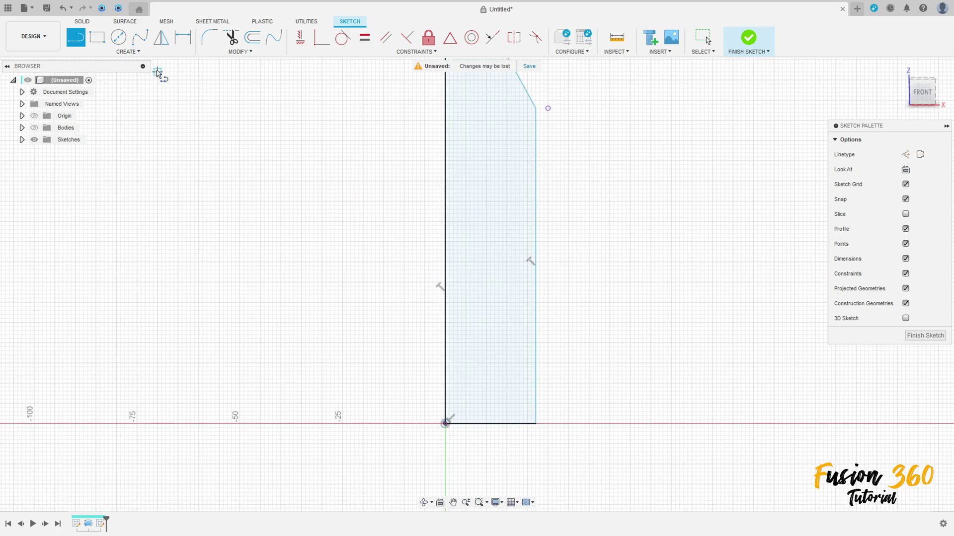
key("Escape")
- Dimension the profile's bottom edge as 20 mm
key("d")
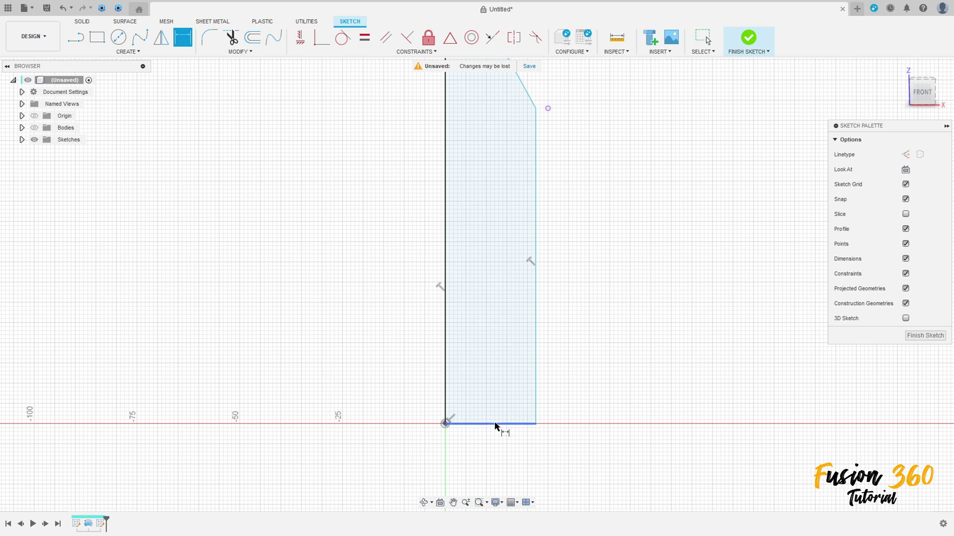
left_click(495, 425)
left_click(490, 443)
type("22.0000003278")
key("Return")
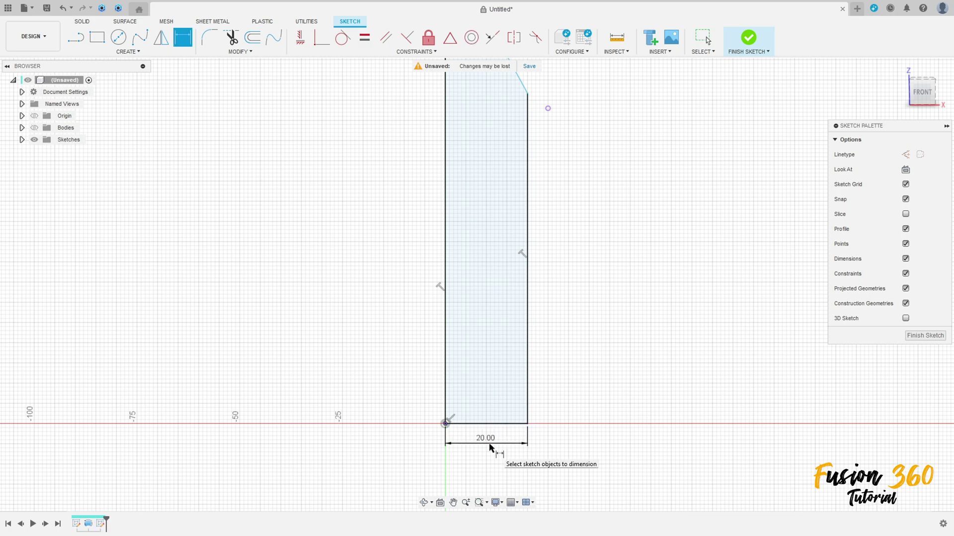
- Align the slope's lower end horizontally with the projected shoulder point and its upper end vertically with the projected top edge's outer endpoint
scroll(537, 134, "down", 2)
middle_click_drag(537, 134, 537, 337)
scroll(531, 293, "up", 1)
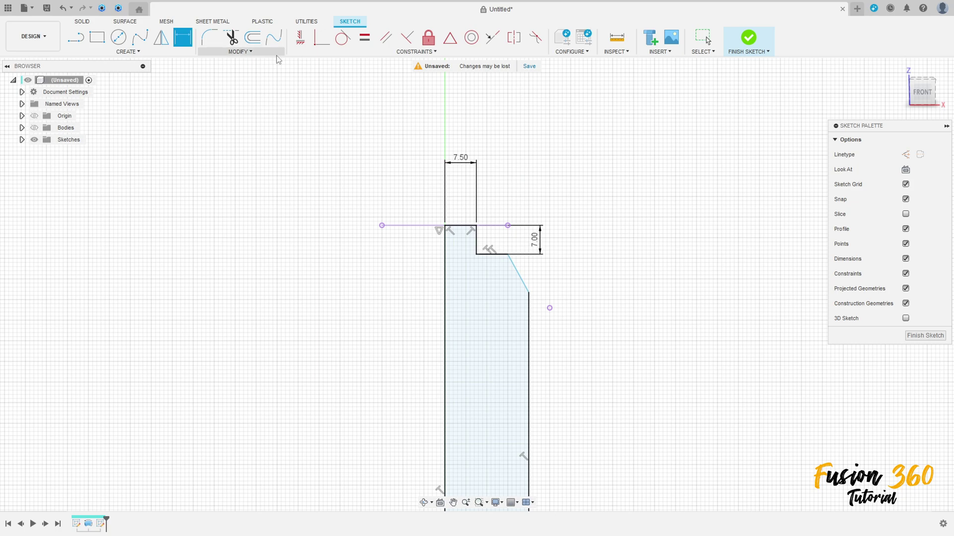
left_click(303, 44)
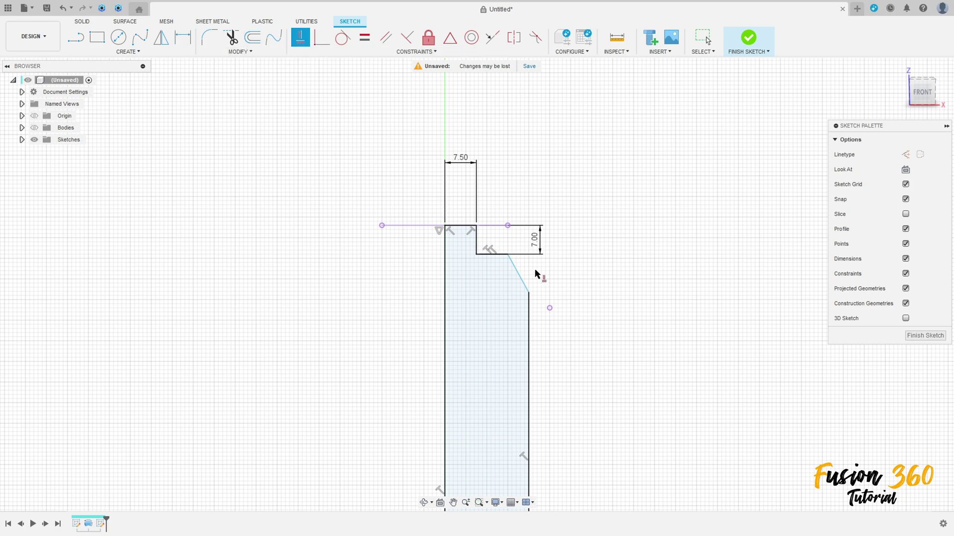
left_click(531, 292)
left_click(550, 309)
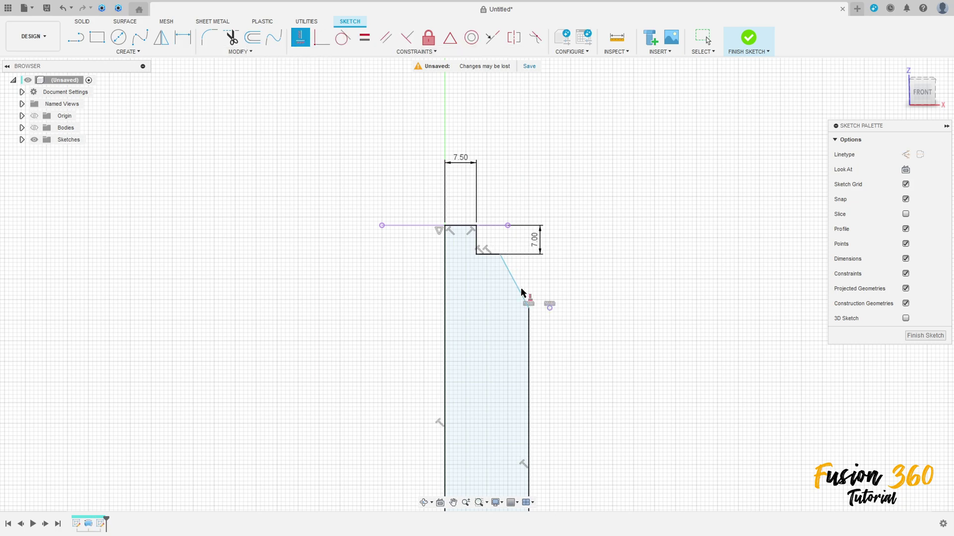
left_click(499, 255)
left_click(508, 226)
scroll(532, 323, "down", 2)
mouse_move(539, 374)
middle_mouse_down()
mouse_move(517, 273)
mouse_move(541, 278)
middle_mouse_up()
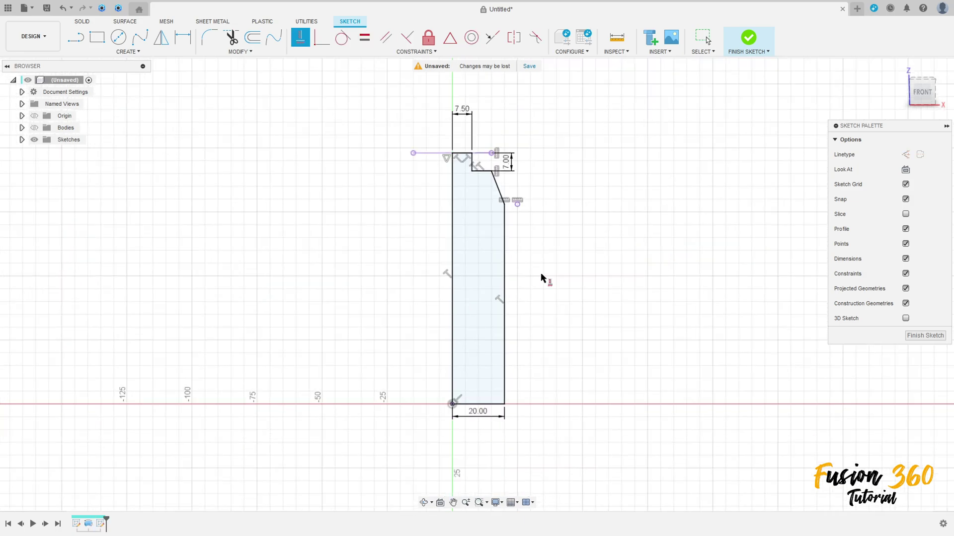
- Finish the sketch, show the bodies, and revolve the profile 360 degrees about the cylinder's axis as a cut
left_click(748, 39)
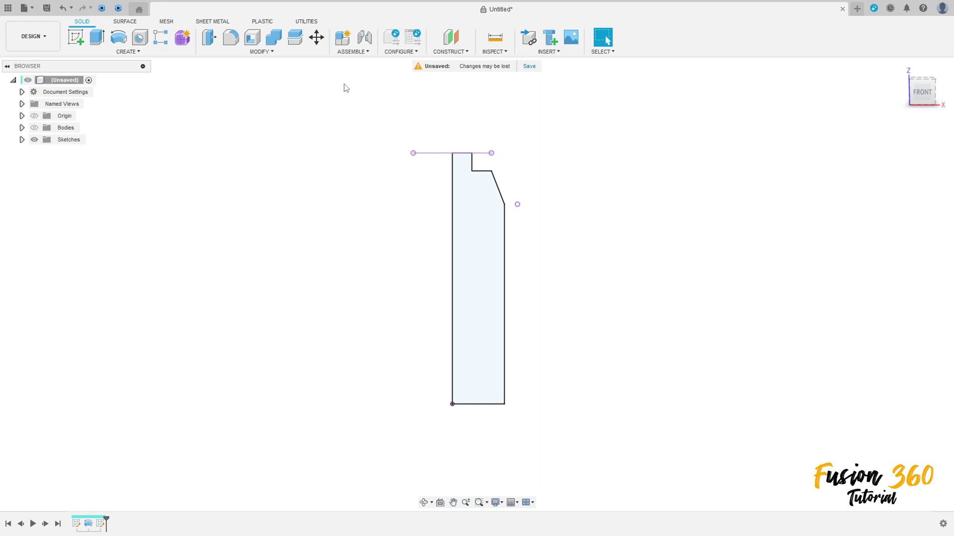
left_click(34, 128)
left_click(119, 38)
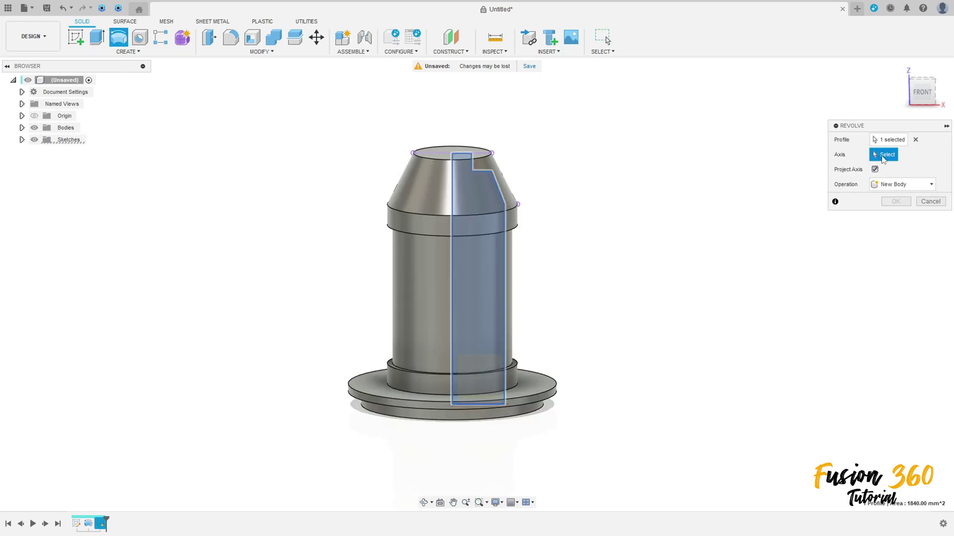
left_click(422, 287)
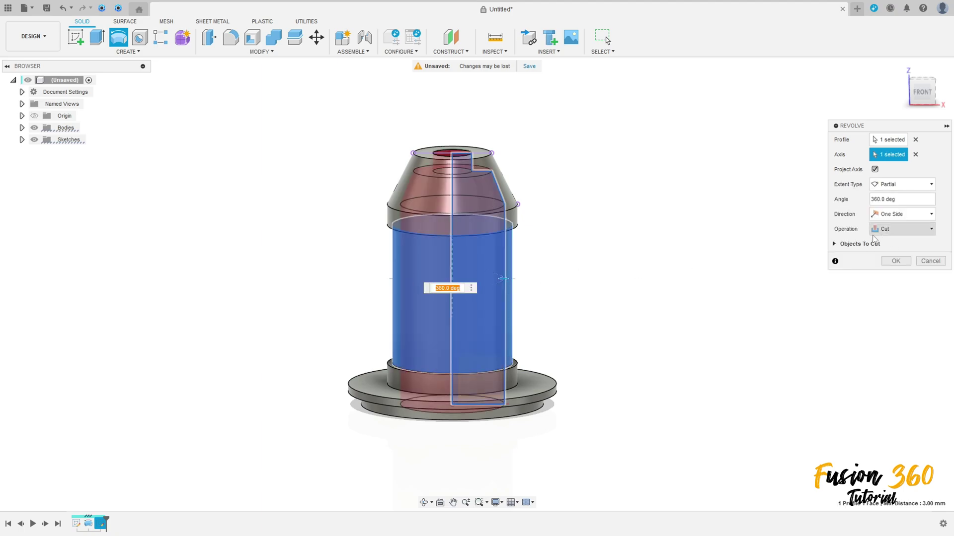
left_click(895, 261)
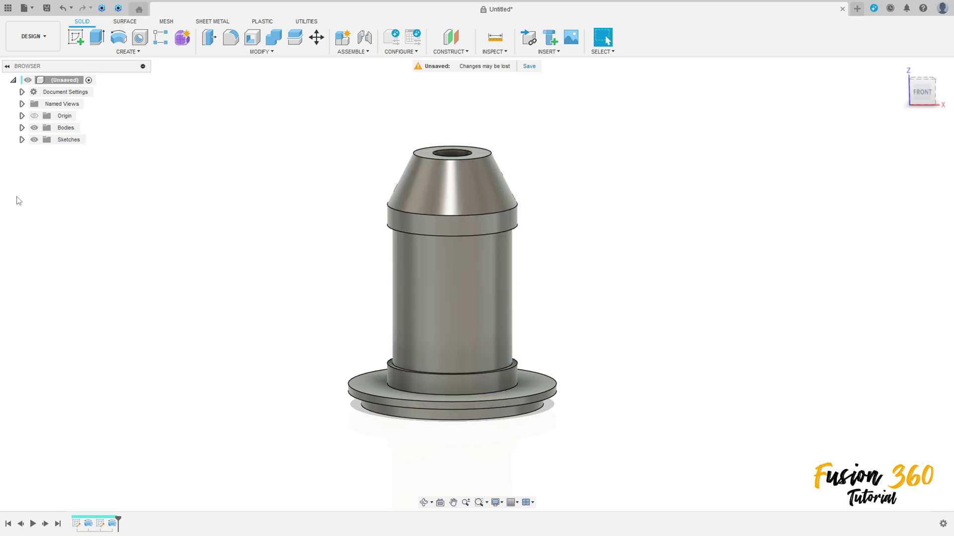
- Create a section analysis on the XZ plane at 0 mm distance, inspect the hollow interior, and hide the analysis
left_click(496, 52)
left_click(521, 143)
left_click(484, 372)
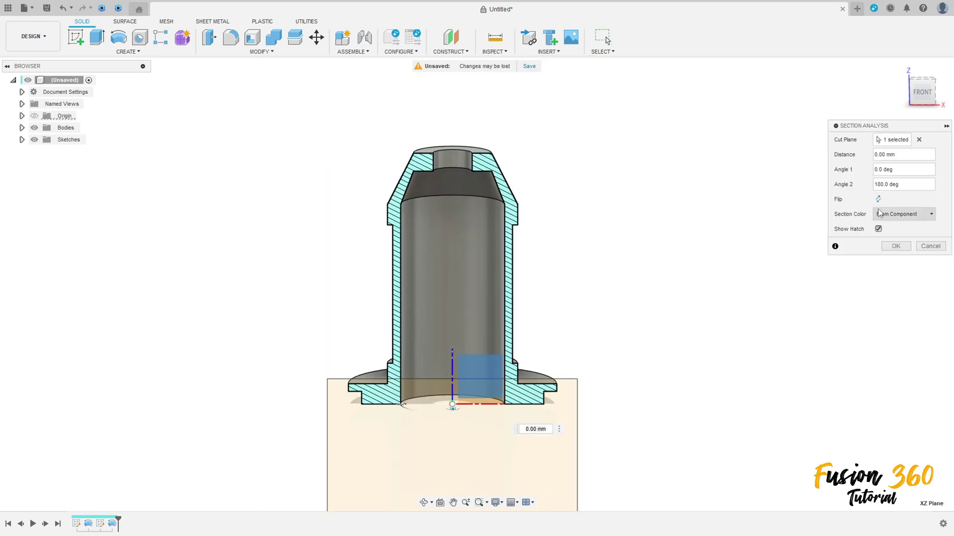
left_click(896, 246)
left_click_drag(586, 250, 862, 85)
key("Escape")
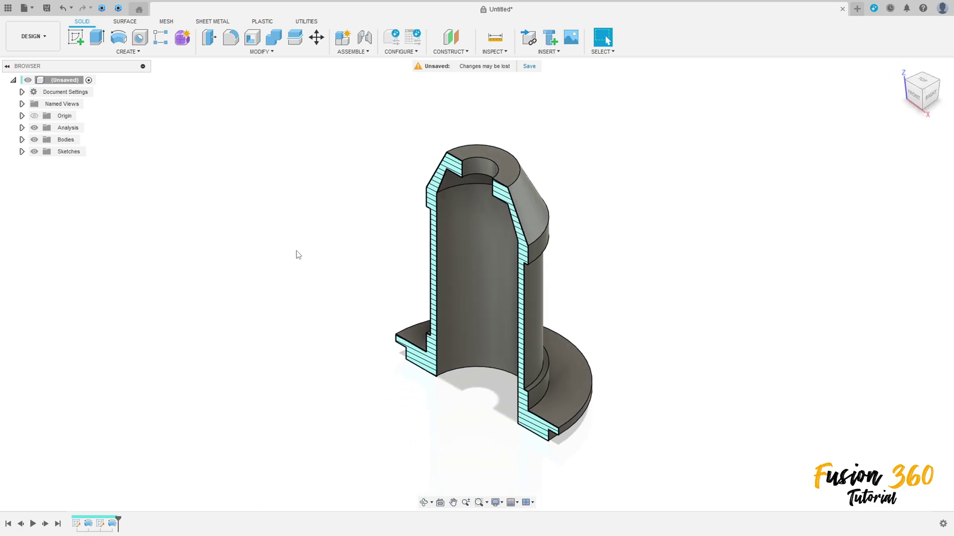
left_click(33, 128)
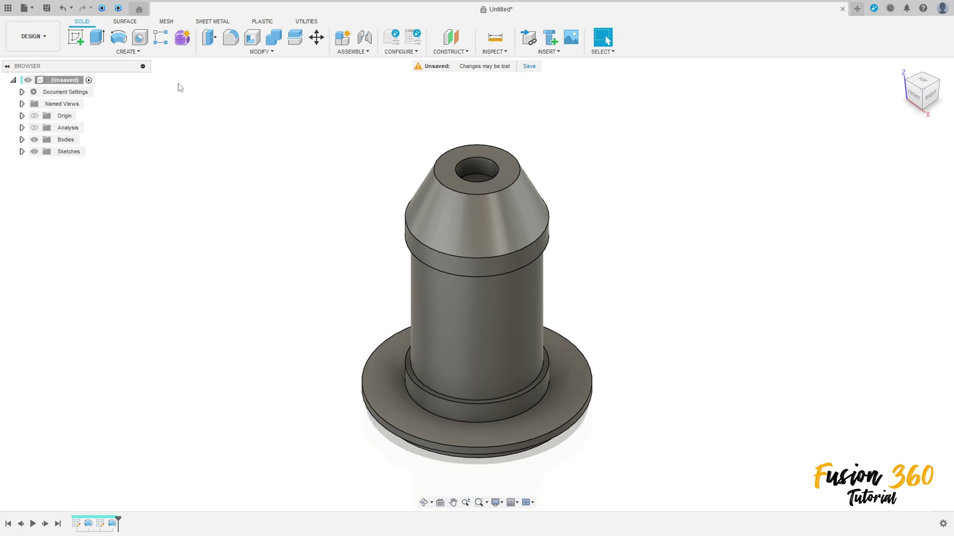
- Start a sketch on the horizontal origin plane and project the flange's outer edge and the smaller base disc's edge into it
left_click(75, 37)
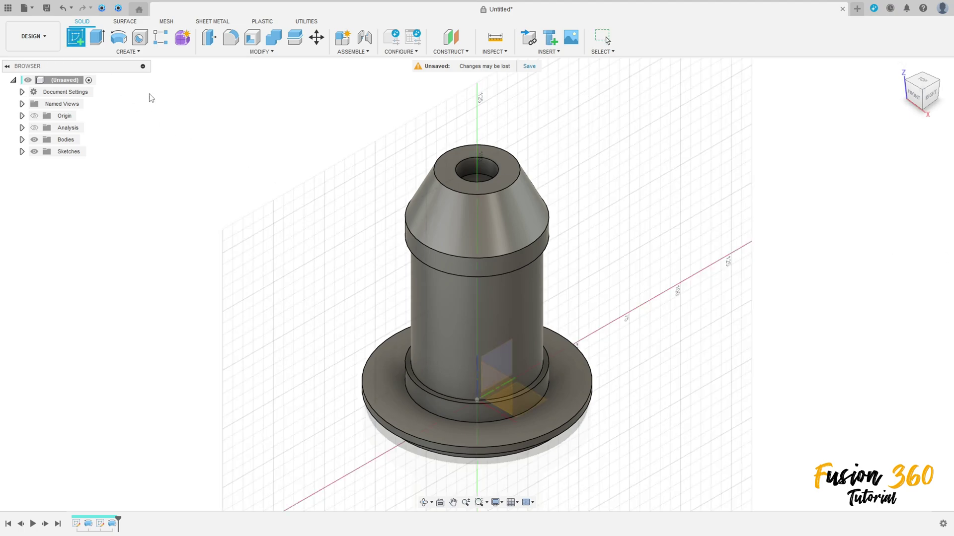
left_click(523, 405)
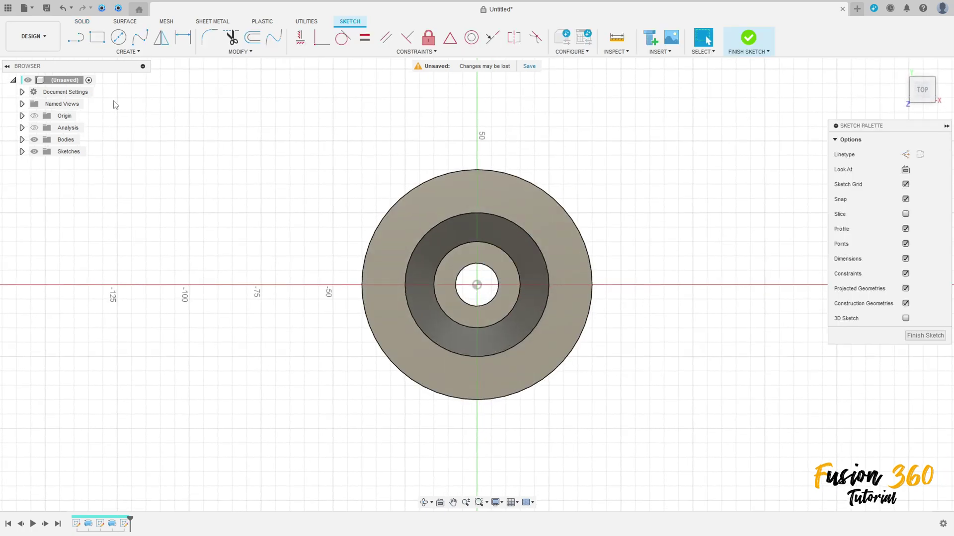
left_click(127, 52)
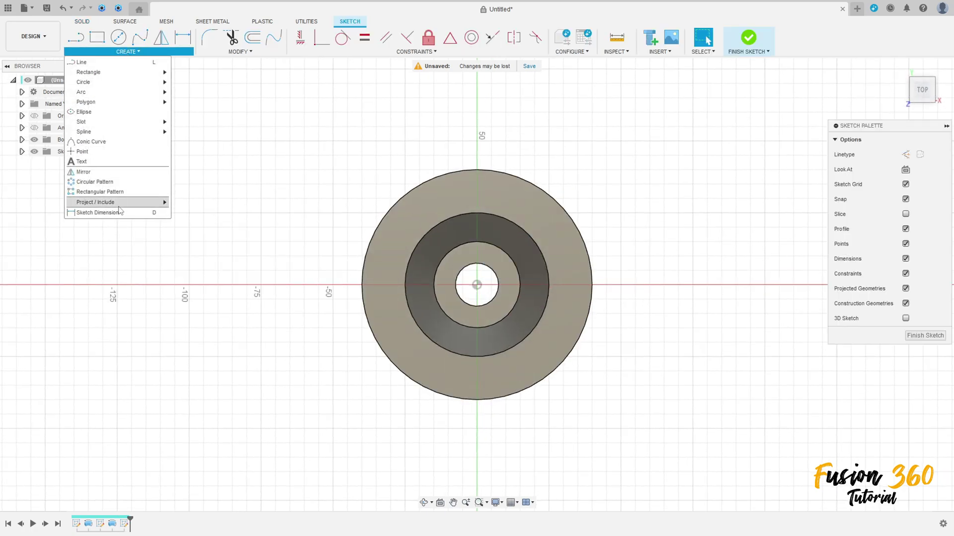
mouse_move(122, 202)
left_click(188, 202)
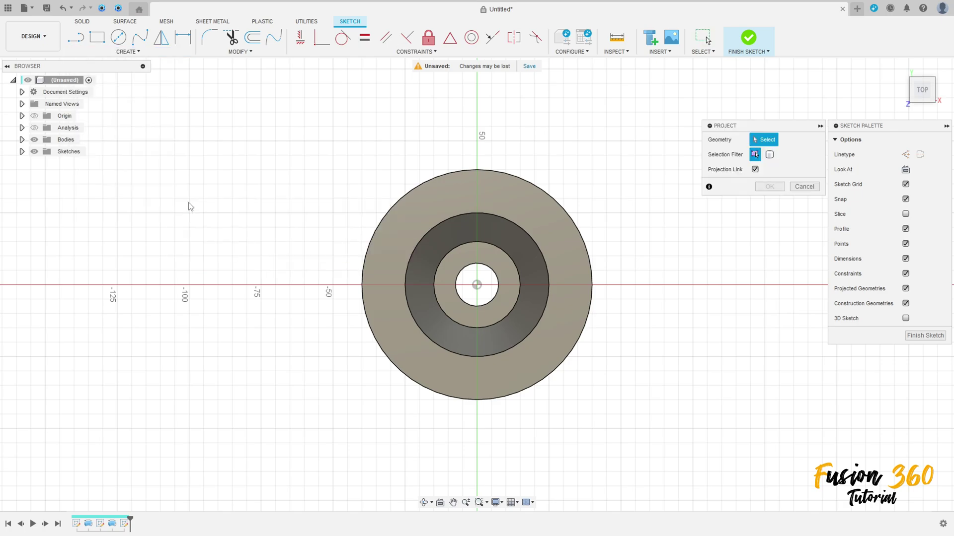
middle_click_drag(511, 405, 497, 281, "shift")
left_click(473, 309)
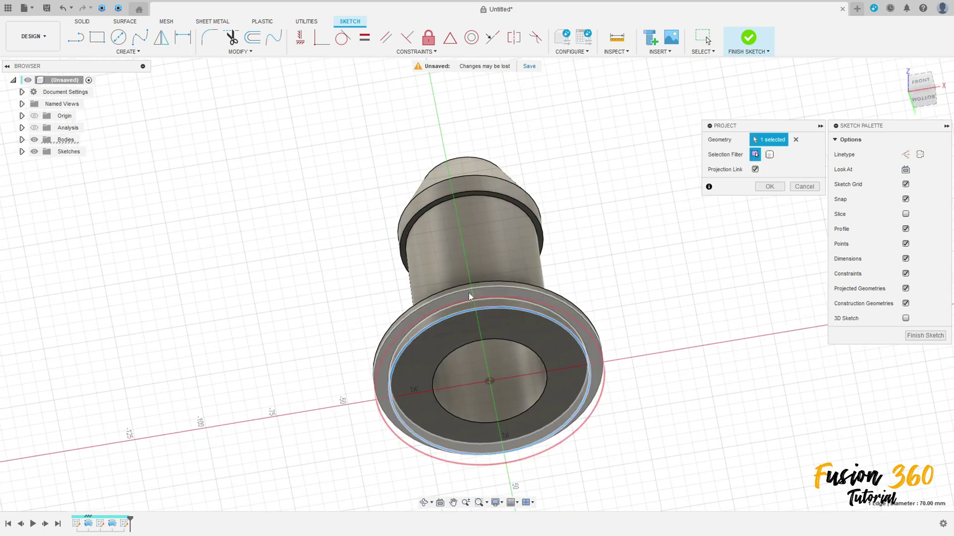
left_click(769, 187)
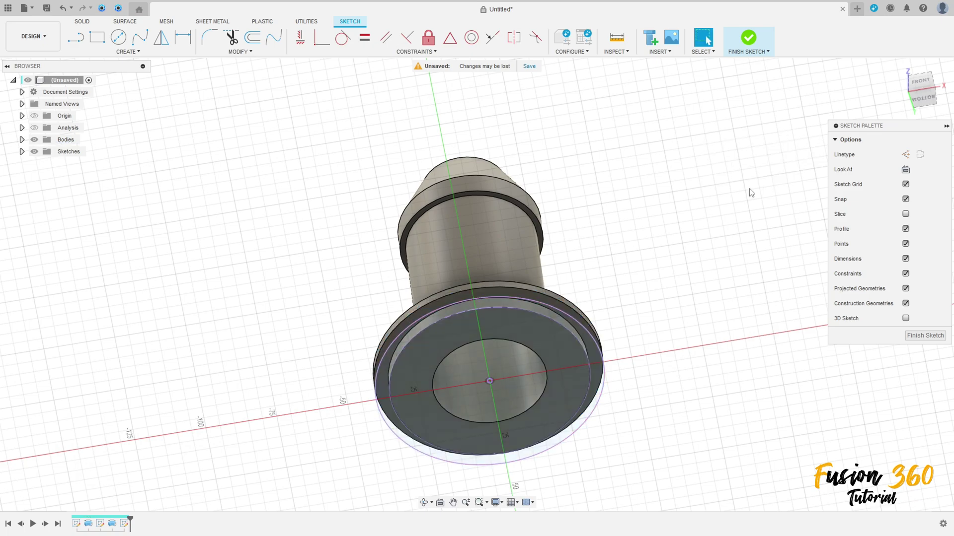
- Hide the bodies and draw a three-point arc of about 16 mm radius between two outer-circle points, tangent to the inner circle at its lowest point
middle_click_drag(640, 162, 639, 190, "shift")
left_click(921, 90)
left_click(922, 88)
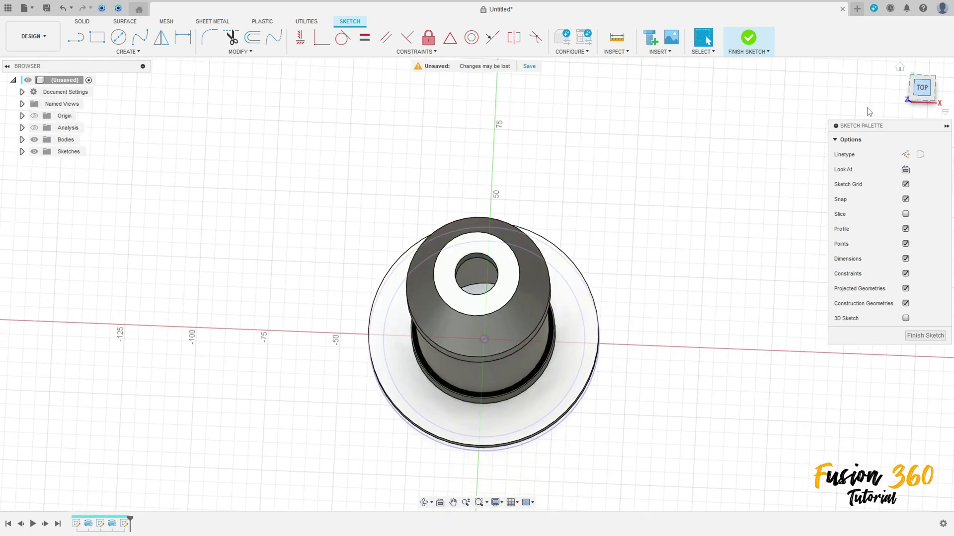
left_click(34, 139)
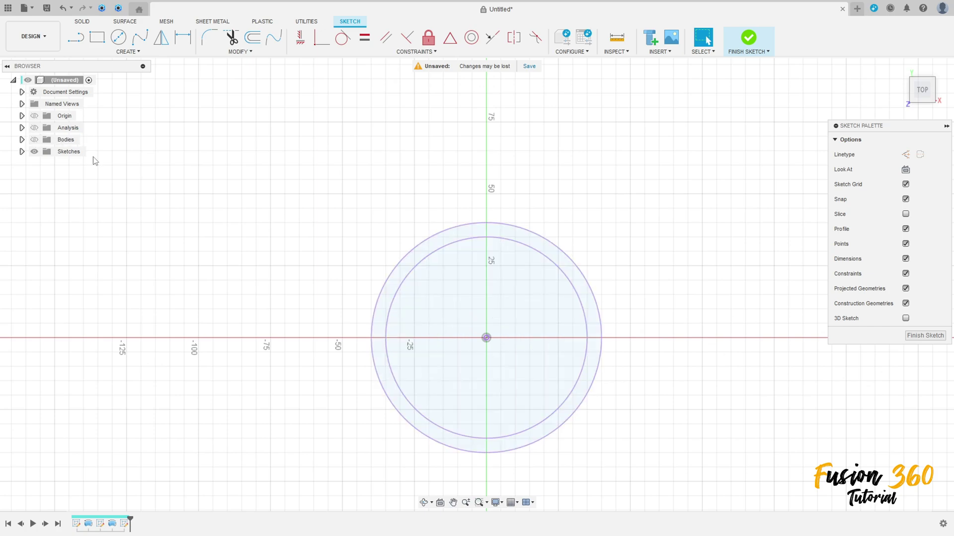
left_click(127, 51)
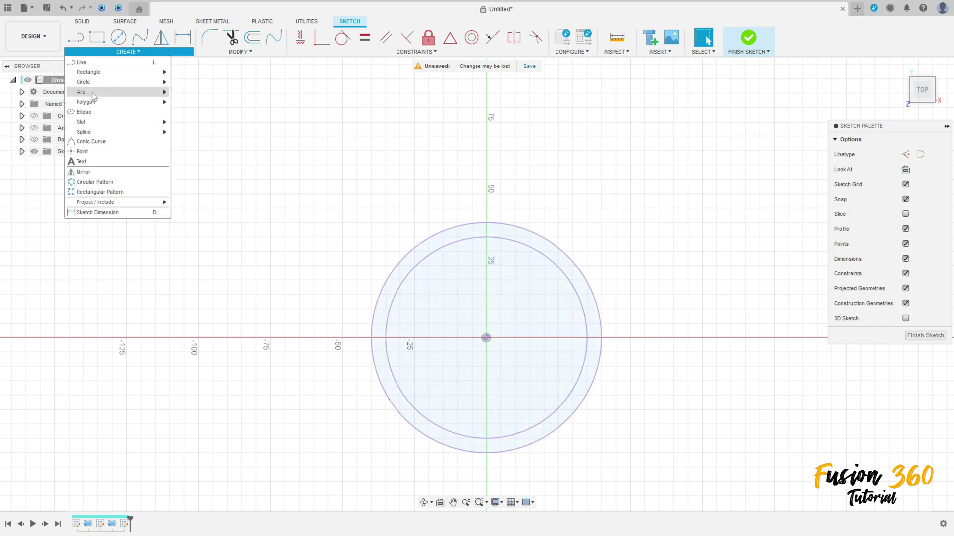
mouse_move(118, 93)
left_click(193, 92)
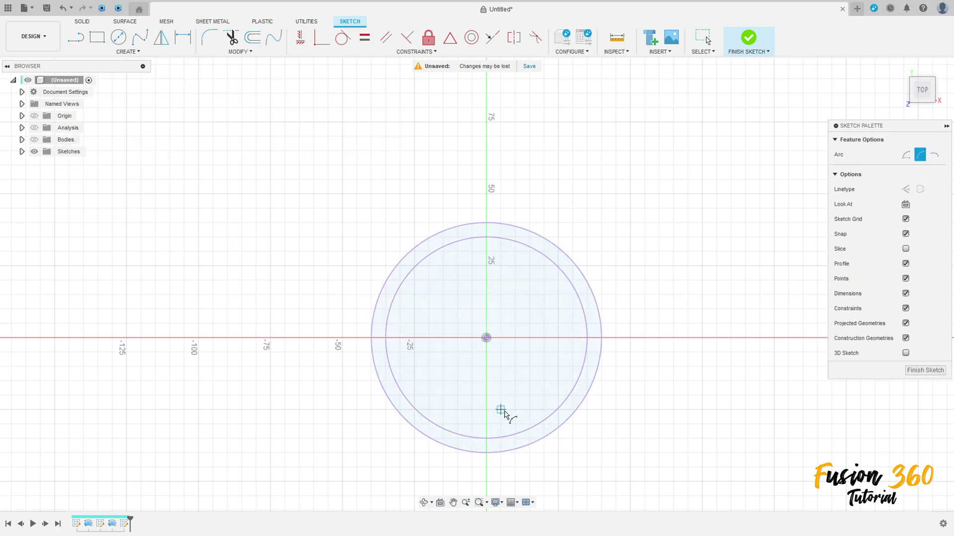
left_click(458, 450)
scroll(497, 441, "up", 5)
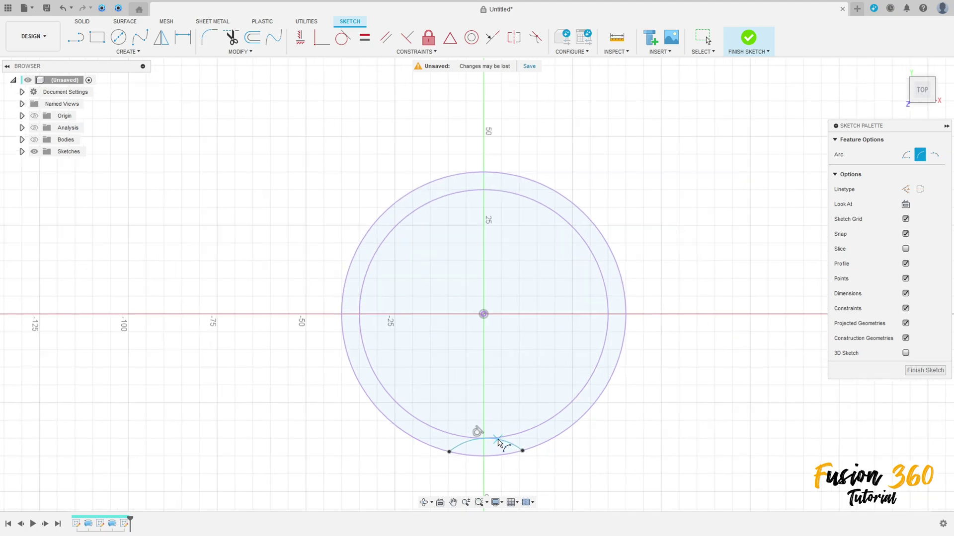
left_click(469, 436)
middle_click_drag(470, 436, 408, 331)
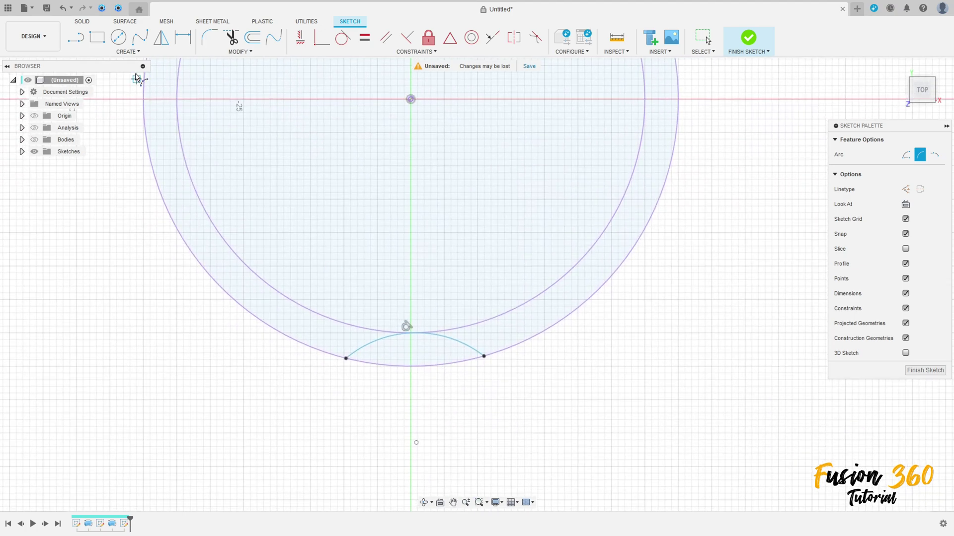
- Dimension the notch arc's radius and set it to 20 mm
key("d")
left_click(458, 343)
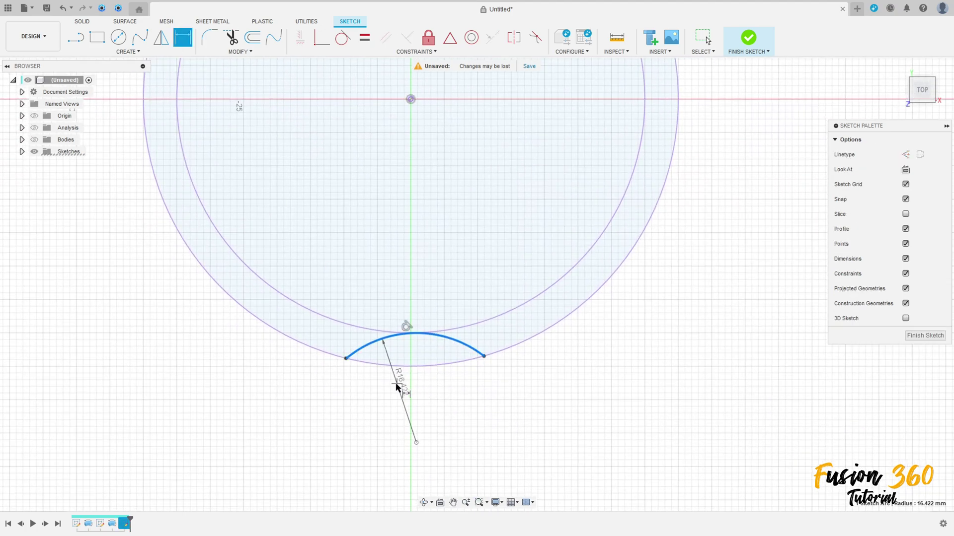
left_click(422, 398)
type("2")
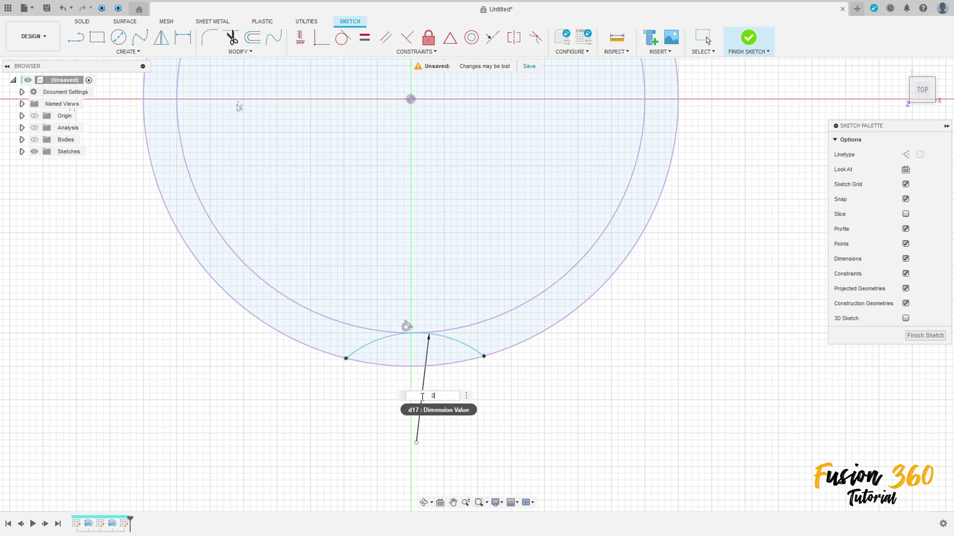
type("0")
key("Return")
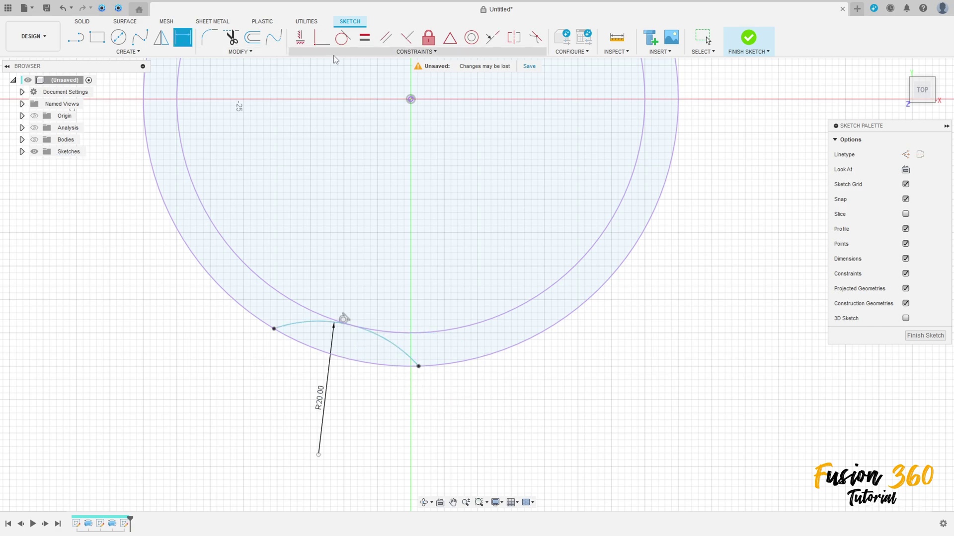
- Constrain the arc's centre point vertically in line with the origin and finish the sketch
left_click(300, 37)
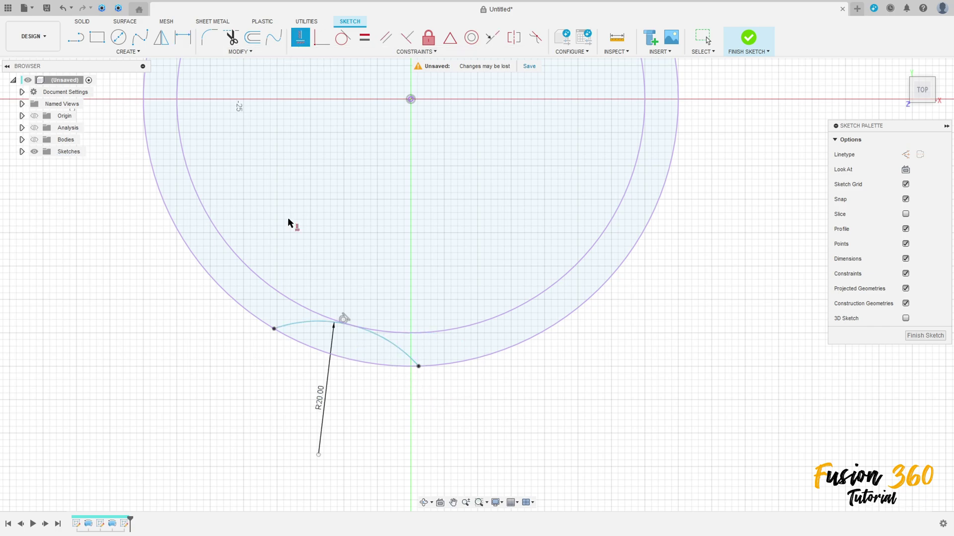
left_click(318, 455)
left_click(410, 100)
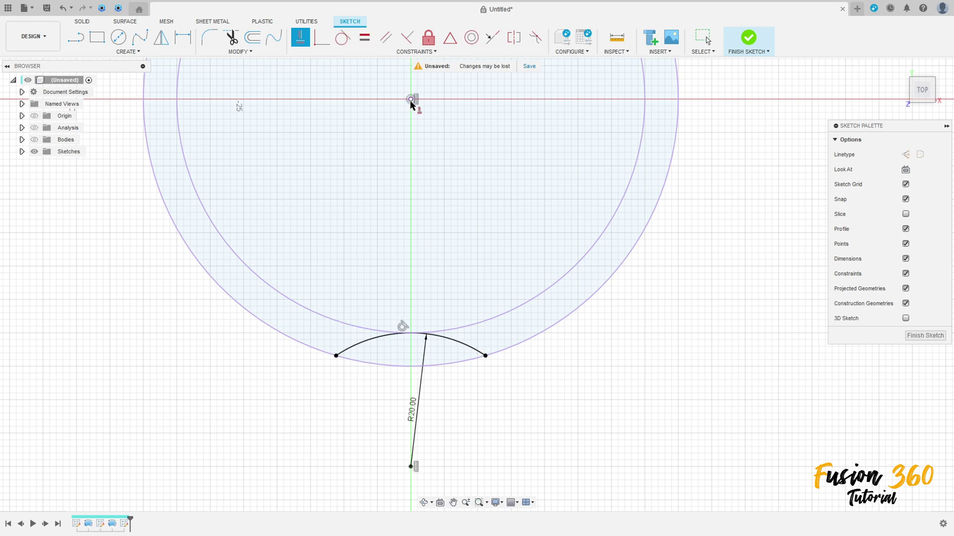
key("Escape")
mouse_move(416, 425)
left_mouse_down()
mouse_move(472, 417)
mouse_move(494, 426)
left_mouse_up()
left_click(729, 49)
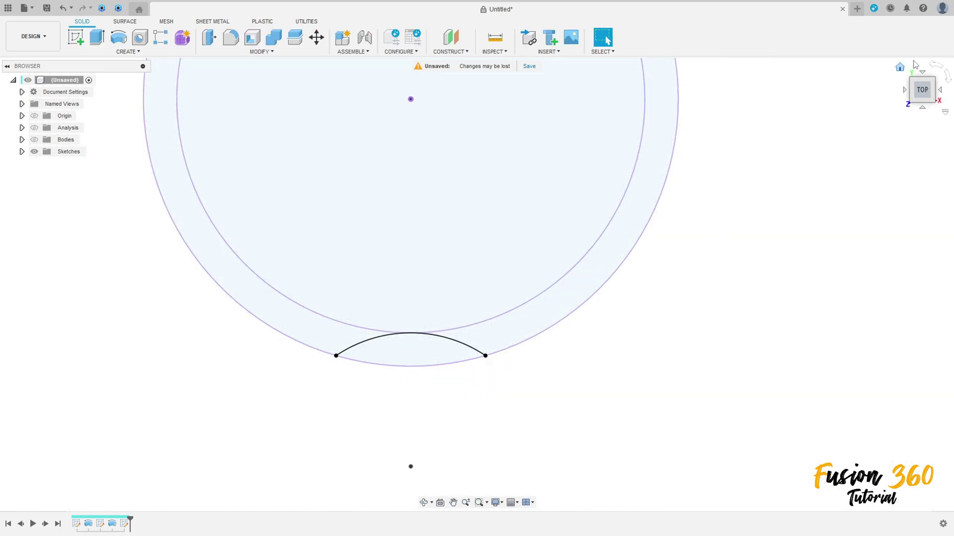
- Show the bodies and extrude the arc-bounded rim profile 15 mm upward as a cut through the flange
left_click(899, 70)
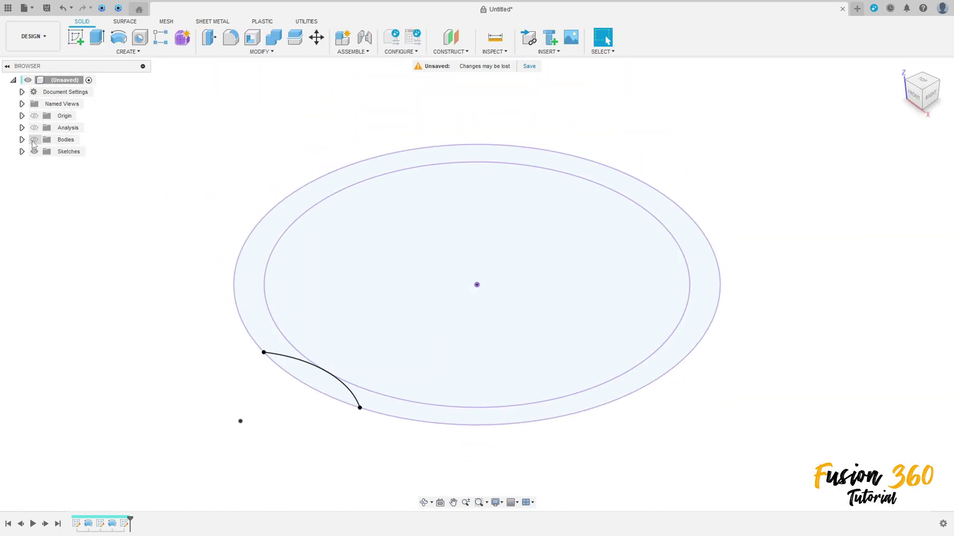
left_click(34, 140)
left_click(97, 38)
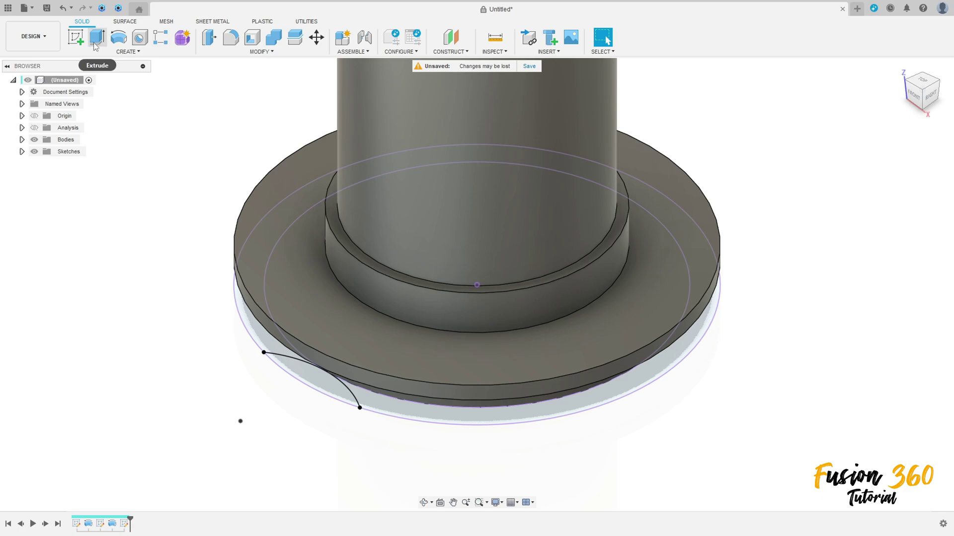
left_click(308, 381)
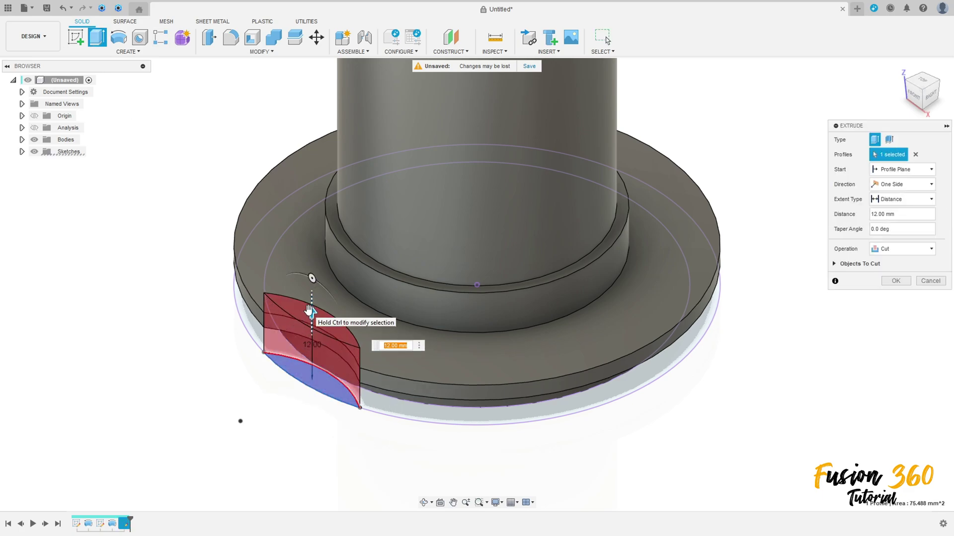
key("Return")
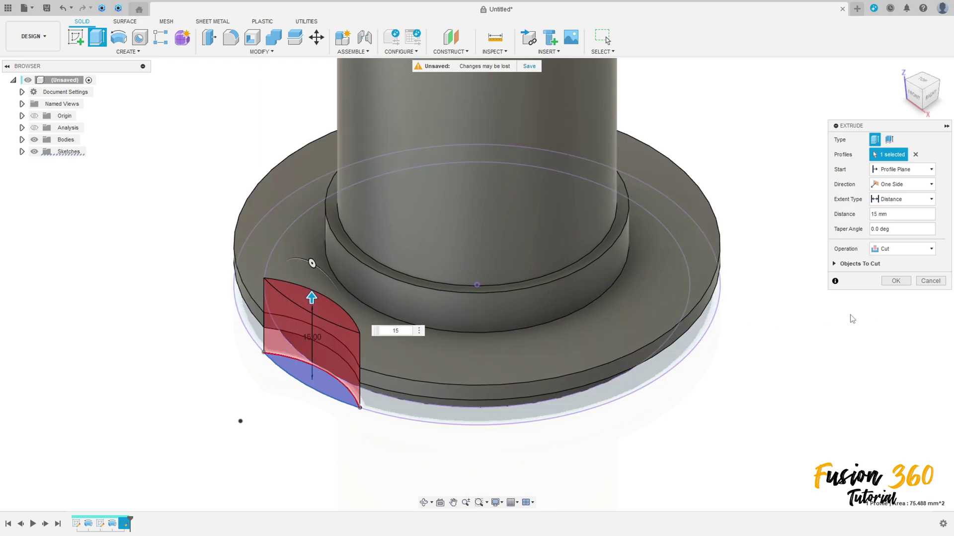
left_click(903, 283)
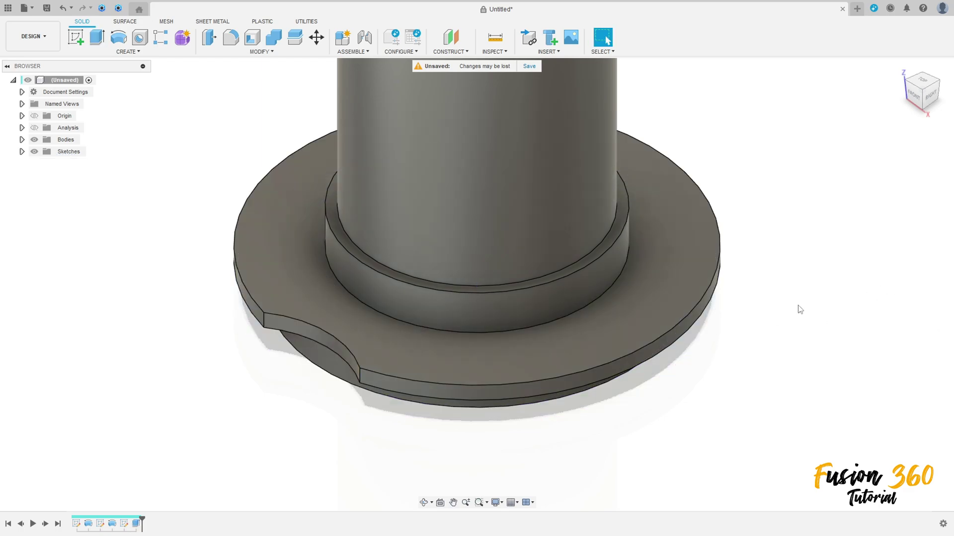
- Create a full circular pattern of the notch cut feature about the cylinder's axis with a quantity of 5
left_click(923, 76)
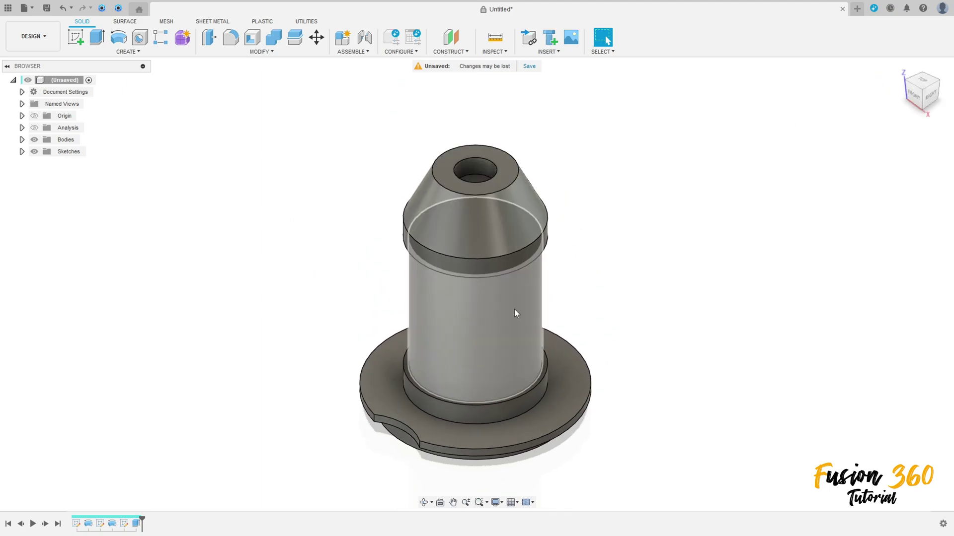
left_click(128, 51)
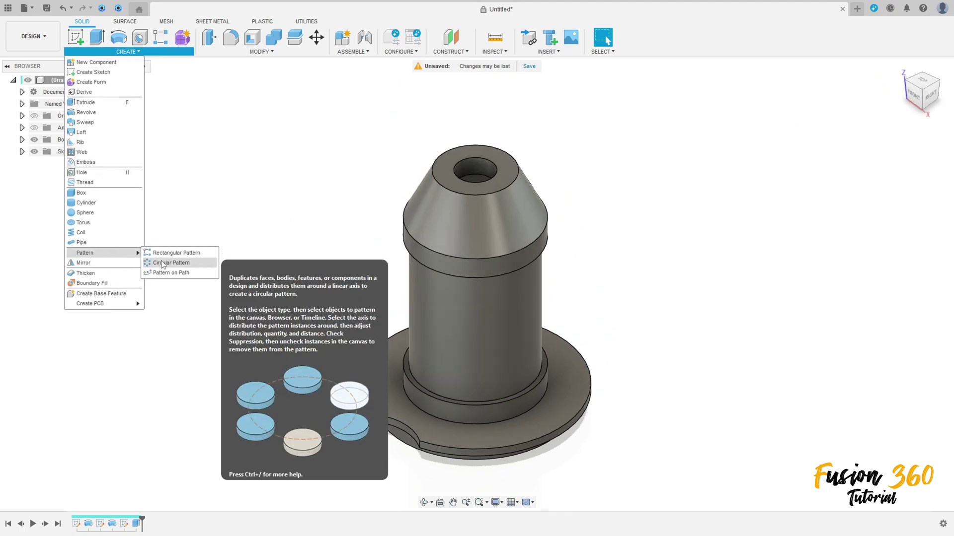
left_click(150, 262)
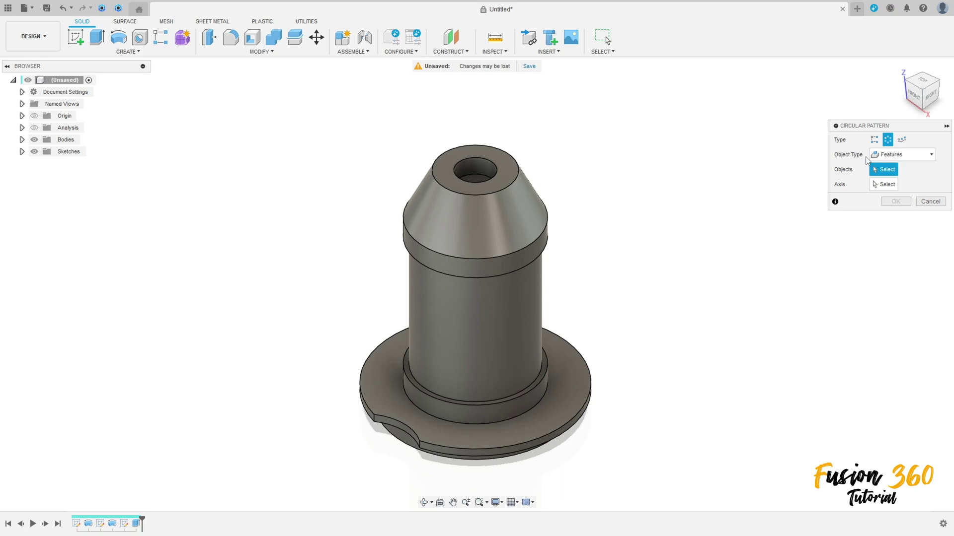
left_click(891, 156)
left_click(892, 188)
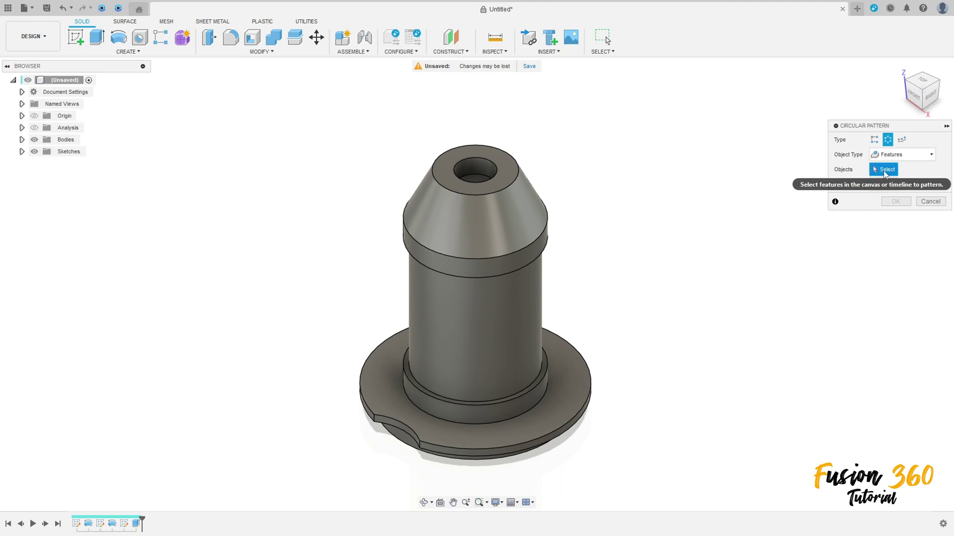
left_click(135, 526)
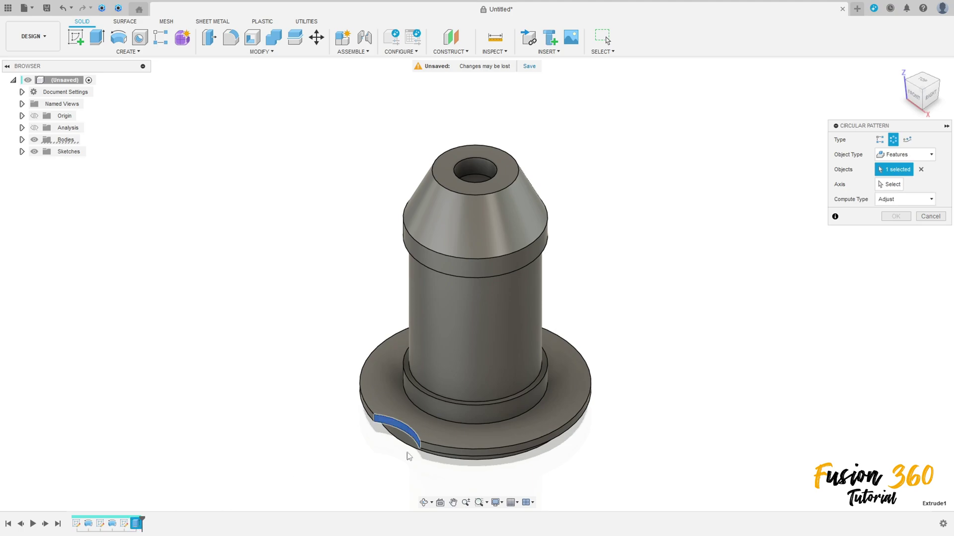
left_click(478, 319)
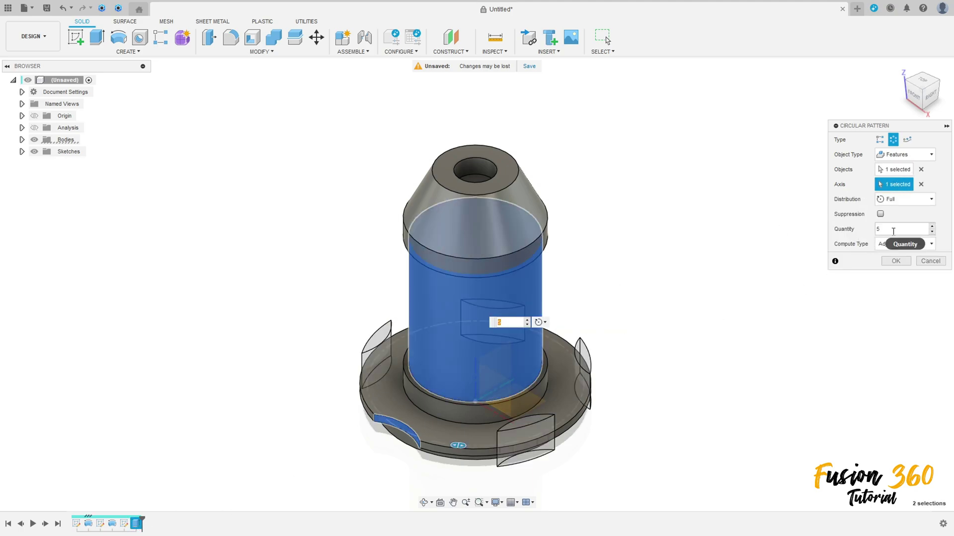
left_click(892, 260)
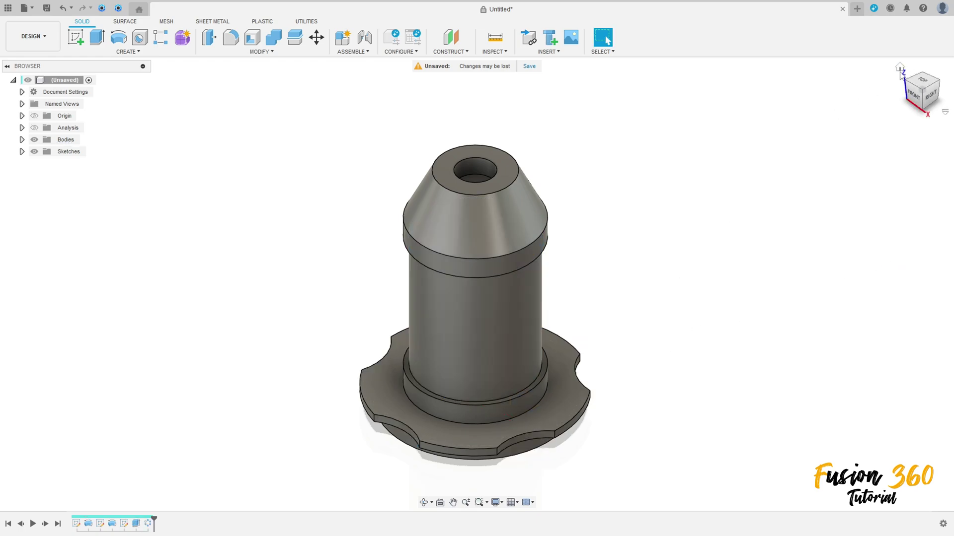
- Check the interior with the section analysis, hide it again, and start a sketch on the underside face of the base disc
left_click(34, 128)
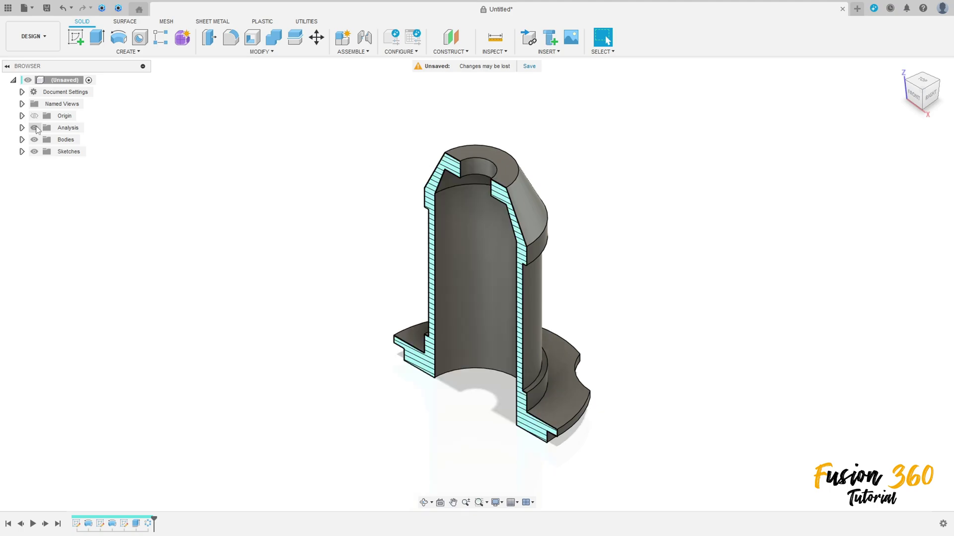
left_click(35, 128)
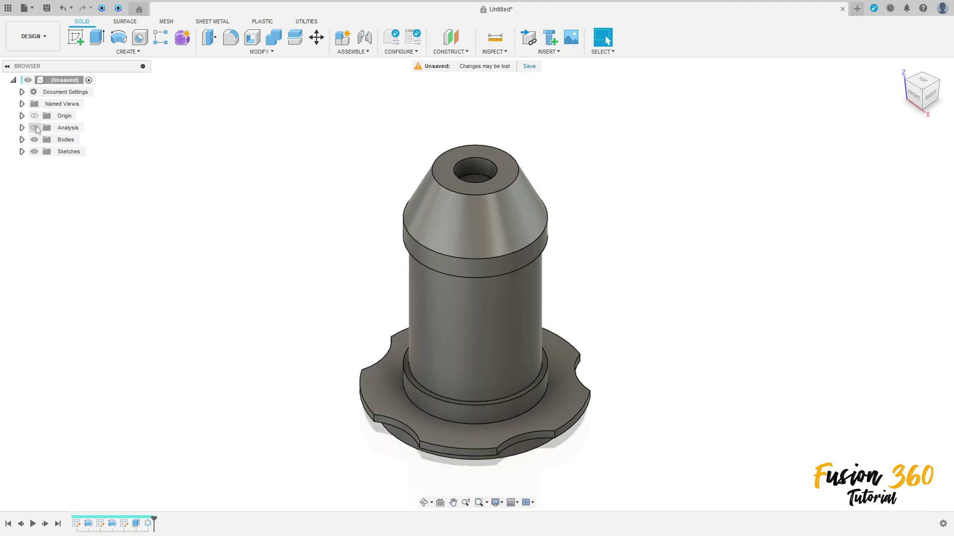
middle_click_drag(497, 208, 607, 41, "shift")
left_click(545, 300)
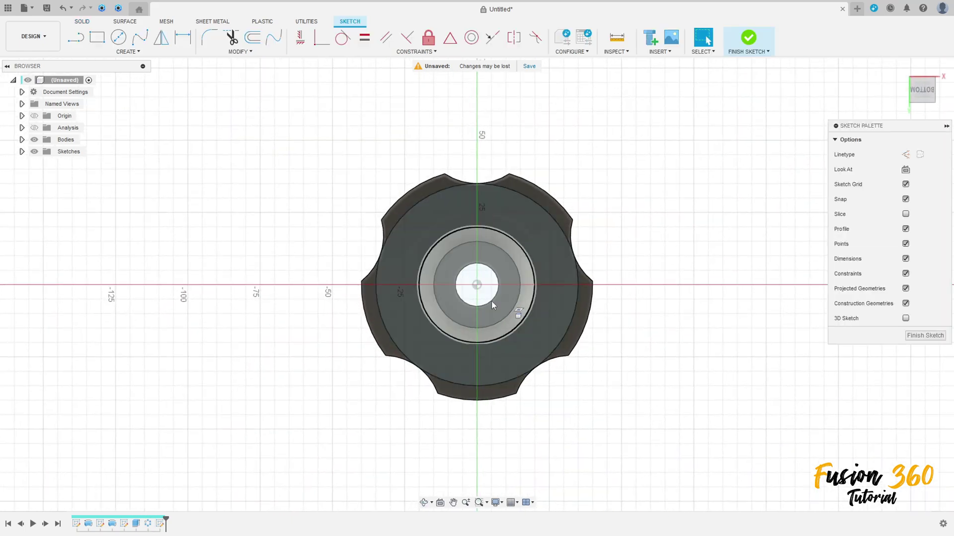
- Draw a construction circle centred on the origin, about 7.2 mm outside the bore's edge on the base face
left_click(118, 38)
left_click(902, 204)
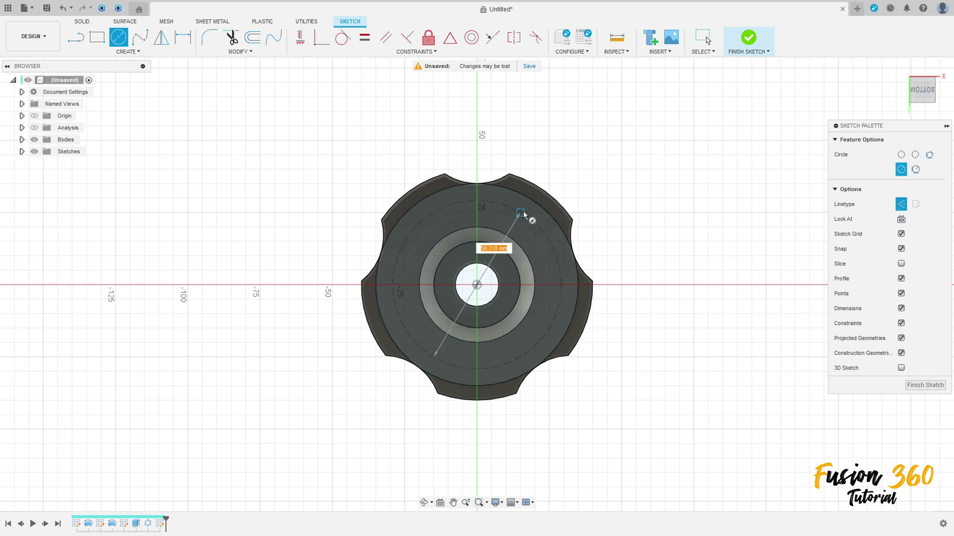
left_click(519, 218)
scroll(434, 221, "up", 1)
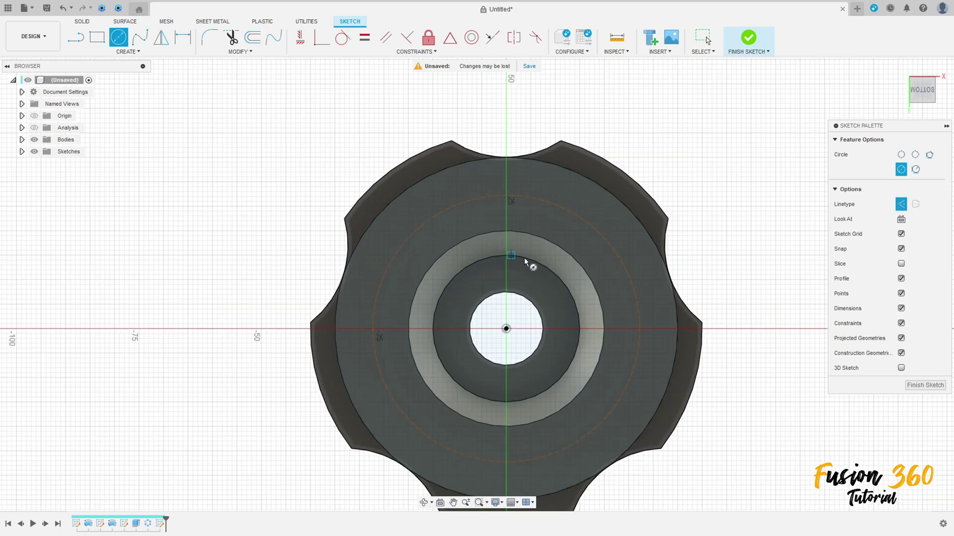
scroll(524, 263, "up", 3)
key("Escape")
- Project the bore's circular edge into the sketch as construction geometry
left_click(139, 52)
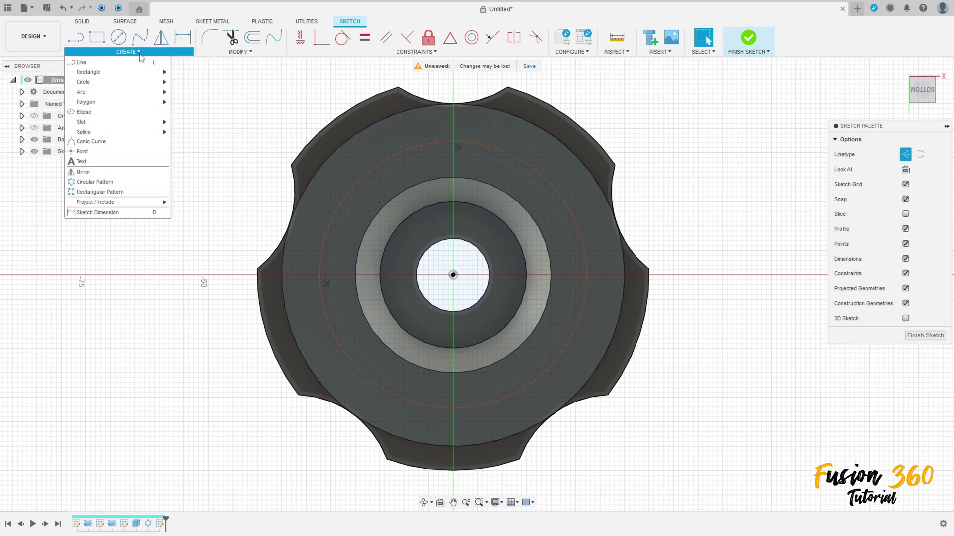
mouse_move(135, 202)
left_click(170, 202)
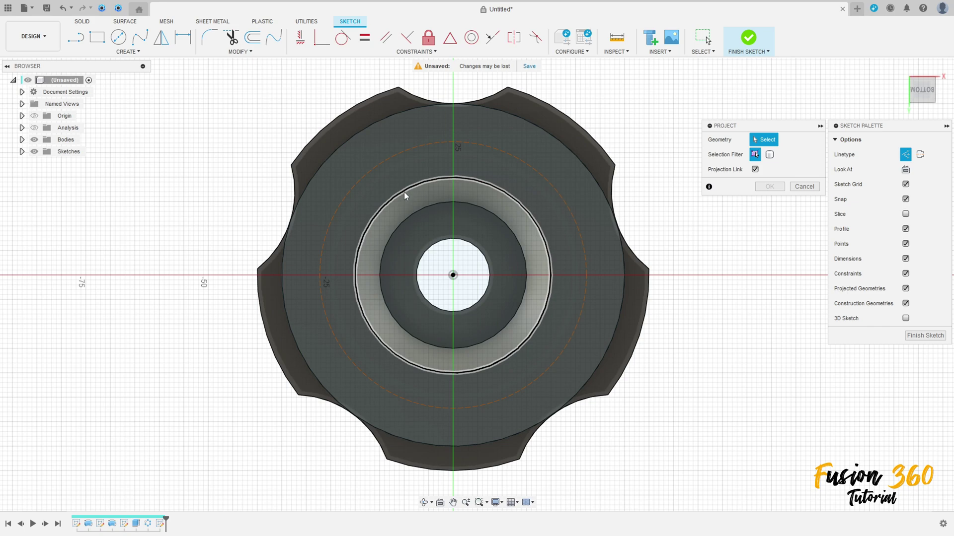
left_click(404, 192)
left_click(769, 186)
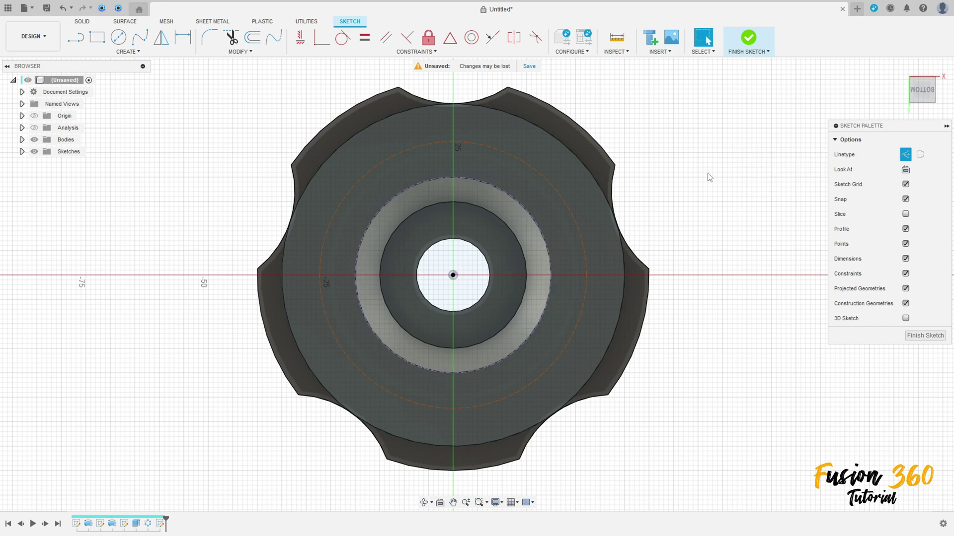
- Dimension the gap between the projected bore edge and the construction circle and set it to 7 mm
key("d")
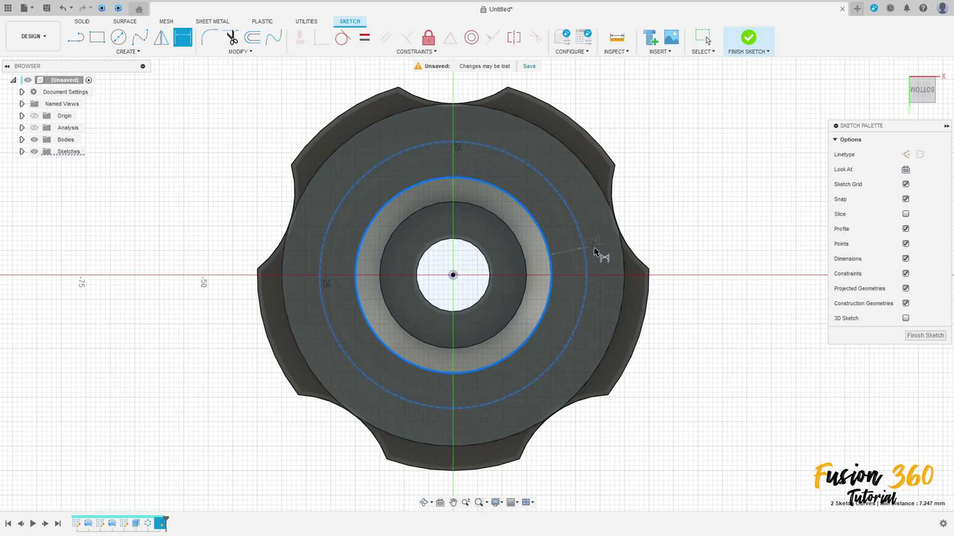
left_click(607, 269)
type("7")
key("Return")
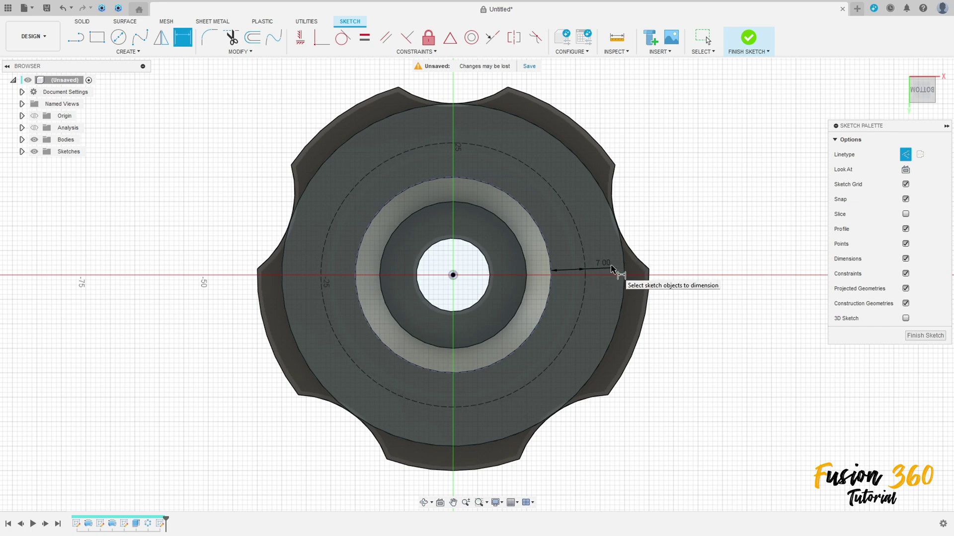
- Draw a five-sided circumscribed construction polygon centred on the origin, with its corners near the construction circle
left_click(128, 52)
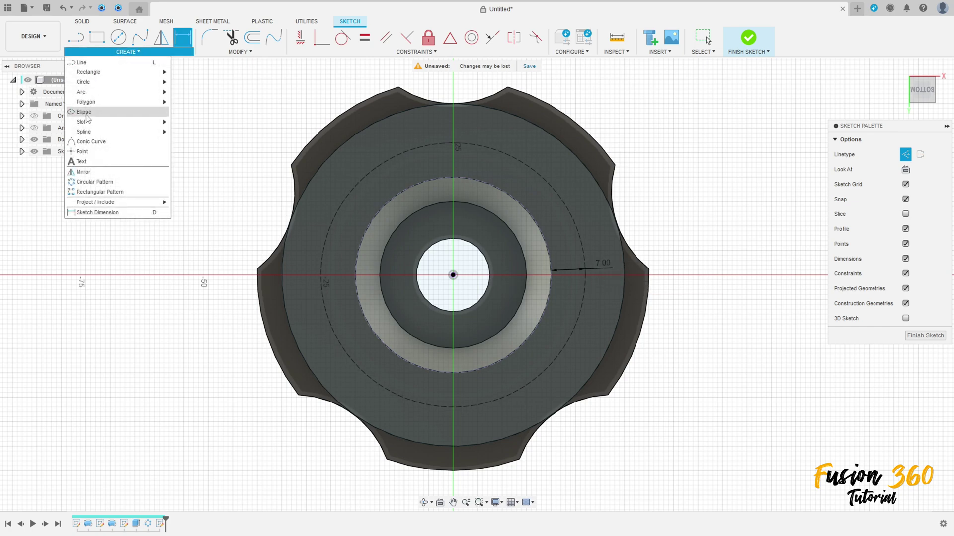
mouse_move(128, 102)
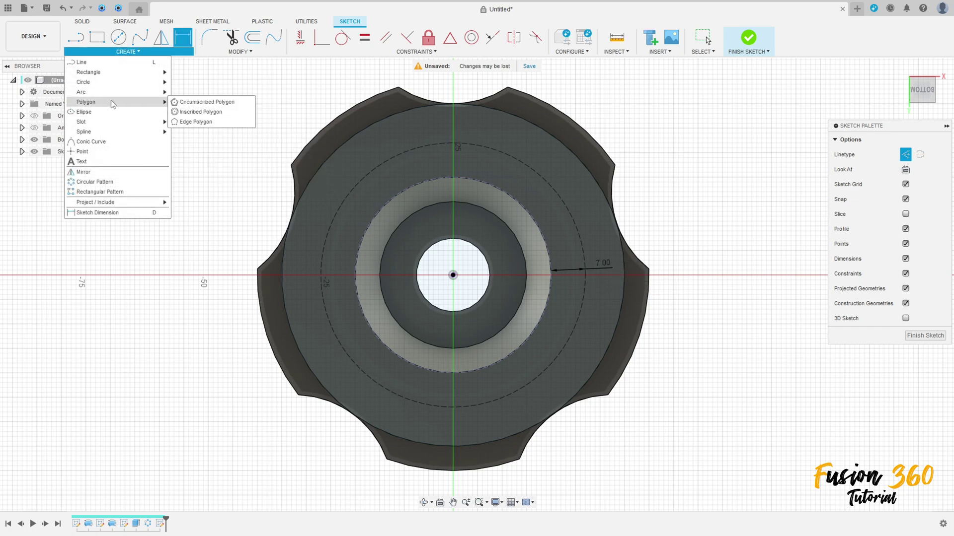
left_click(198, 102)
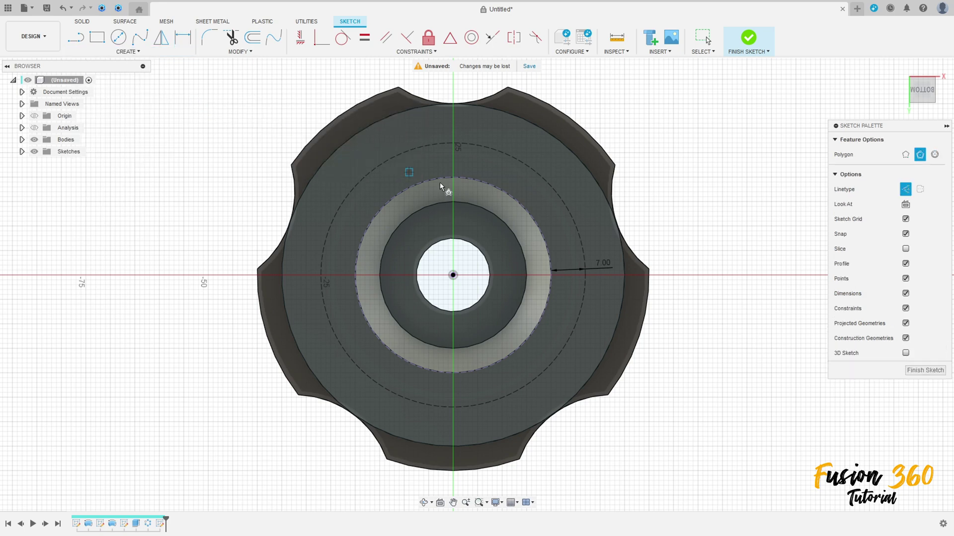
left_click(453, 274)
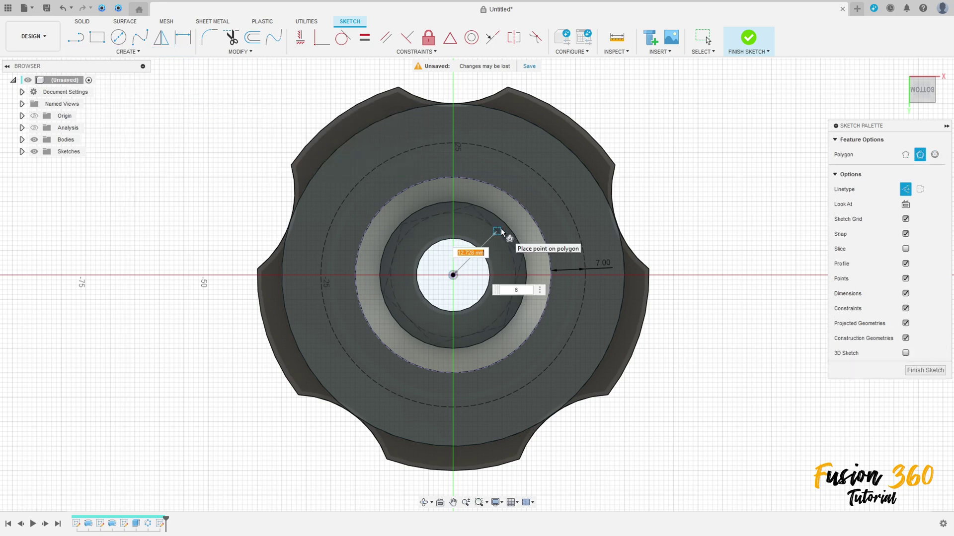
key("Tab")
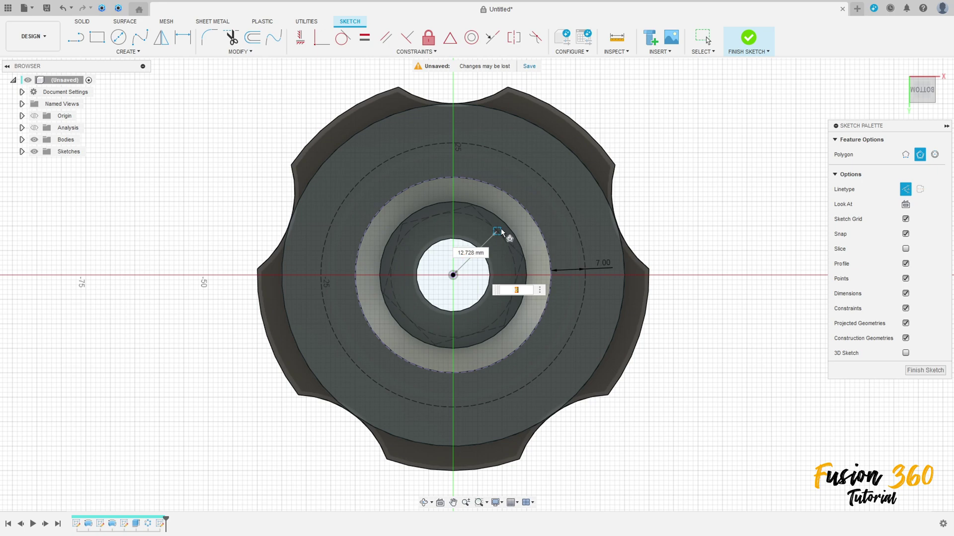
type("5")
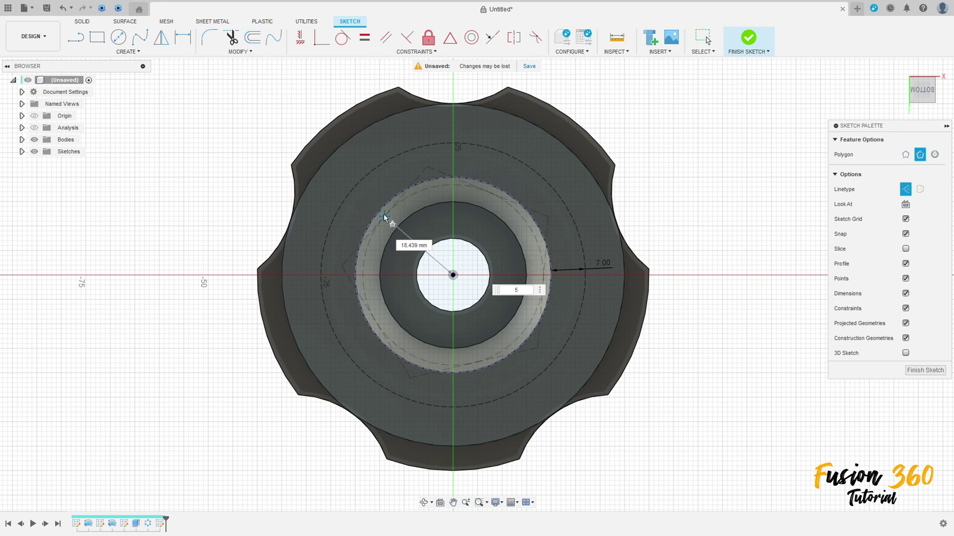
left_click(387, 358)
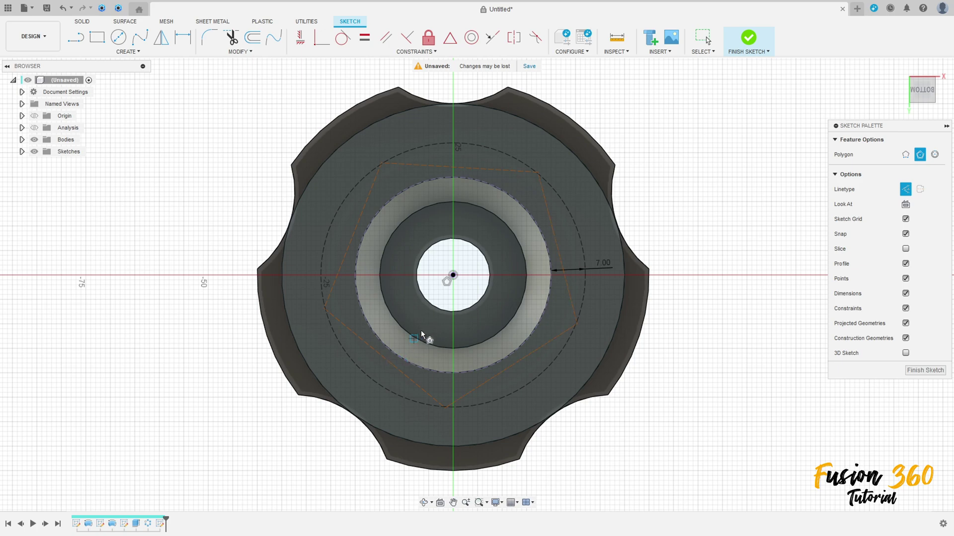
left_click(905, 189)
key("Escape")
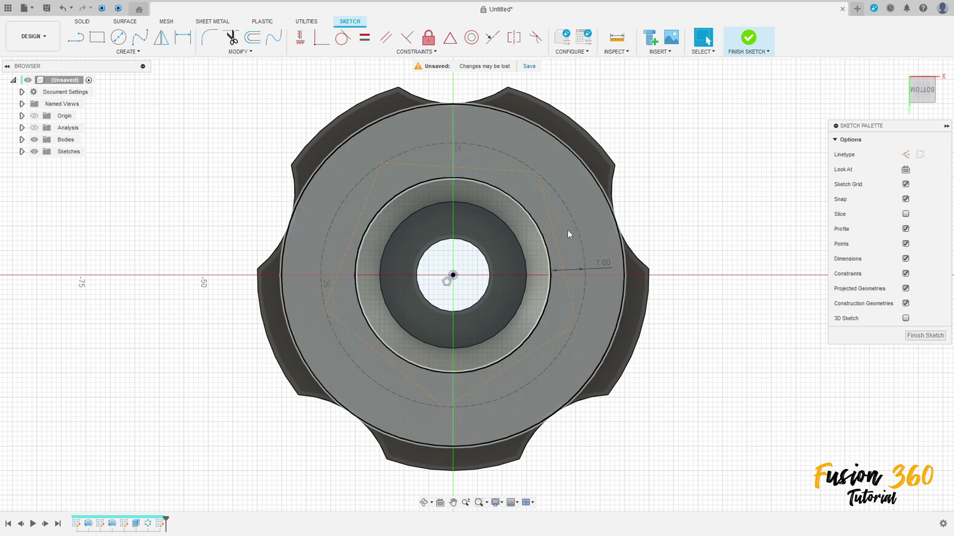
left_click(554, 234)
left_click(508, 171, "shift")
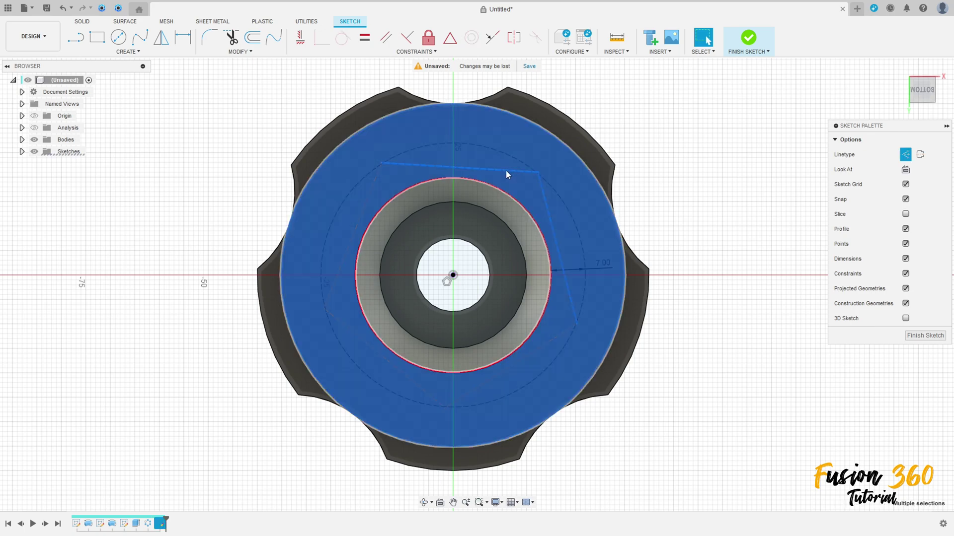
left_click(279, 132)
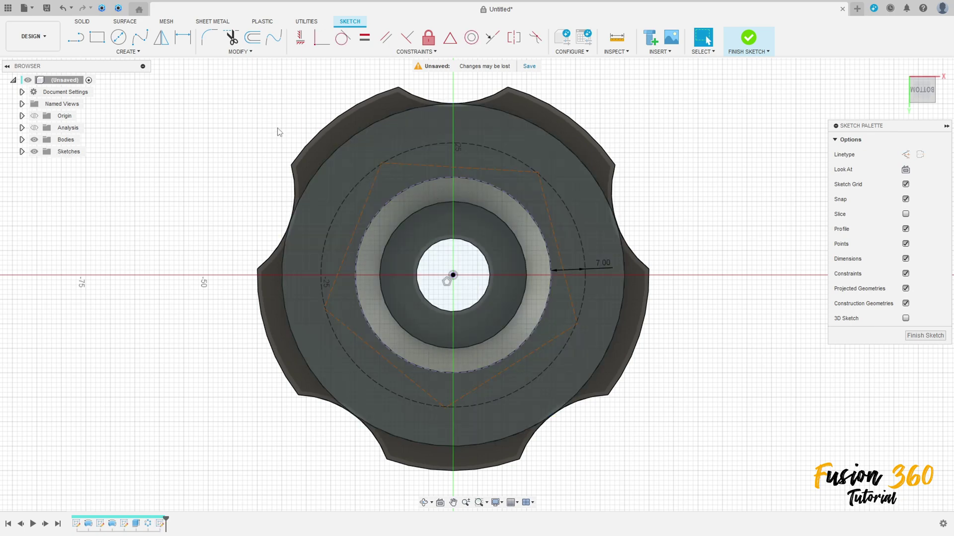
- Hide the bodies and convert all five sides of the pentagon from construction to normal lines
left_click(34, 140)
left_click(417, 171)
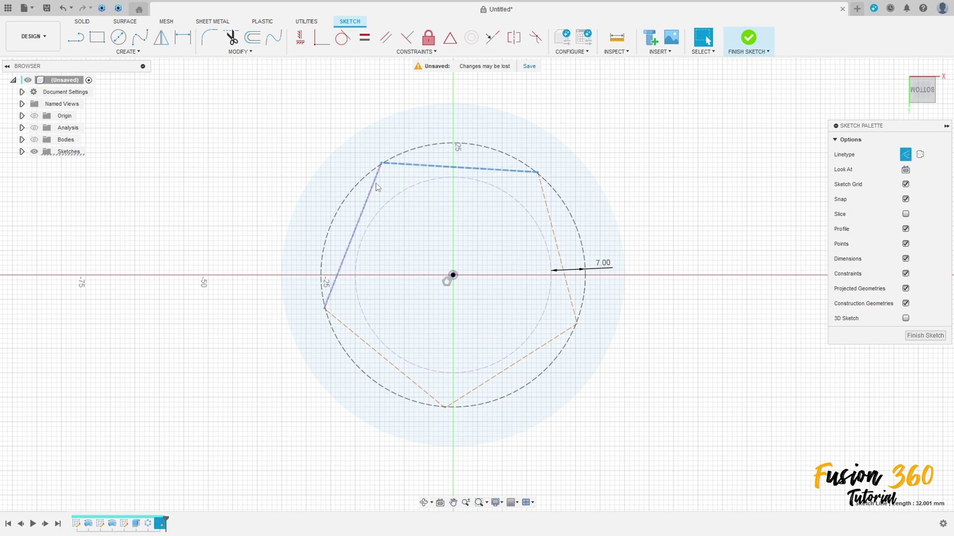
left_click(375, 183, "shift")
left_click(354, 337, "shift")
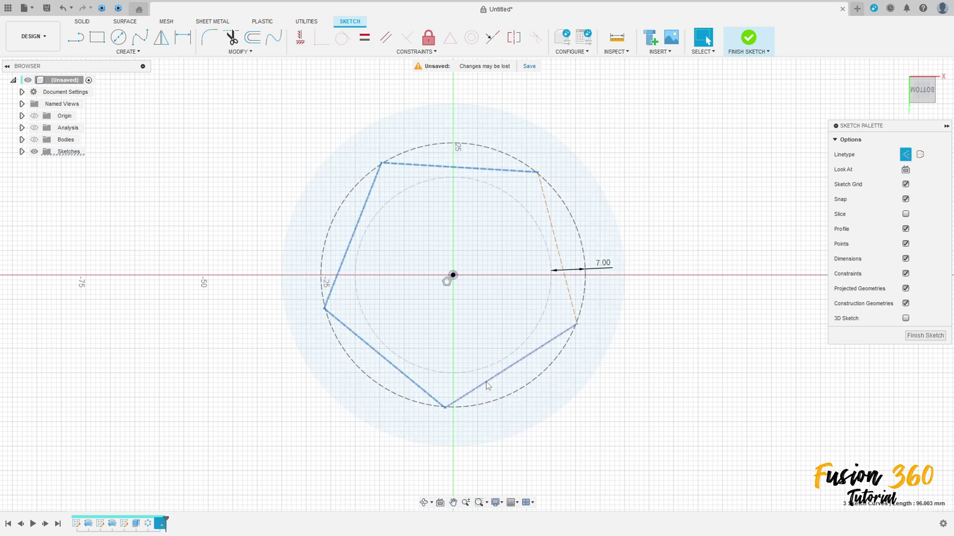
left_click(488, 386, "shift")
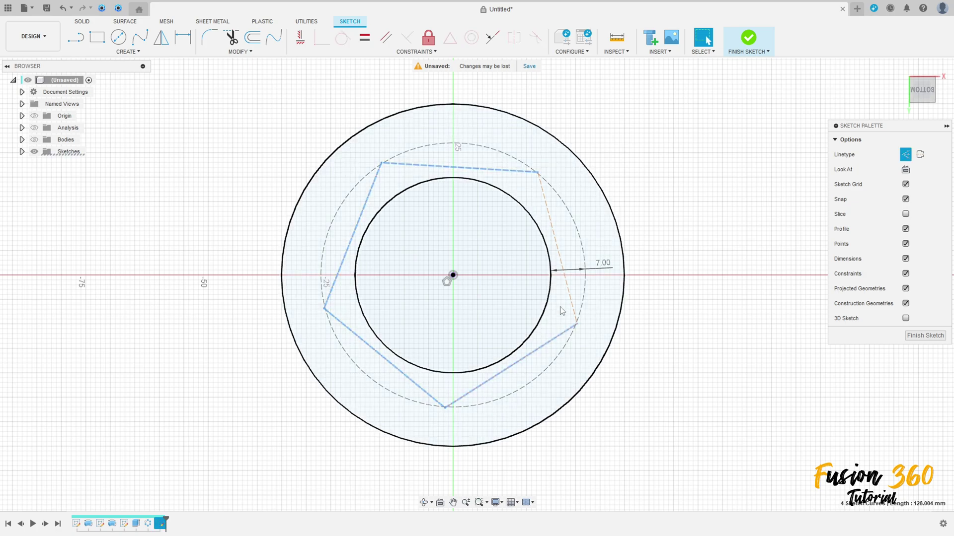
left_click(904, 157)
left_click(676, 130)
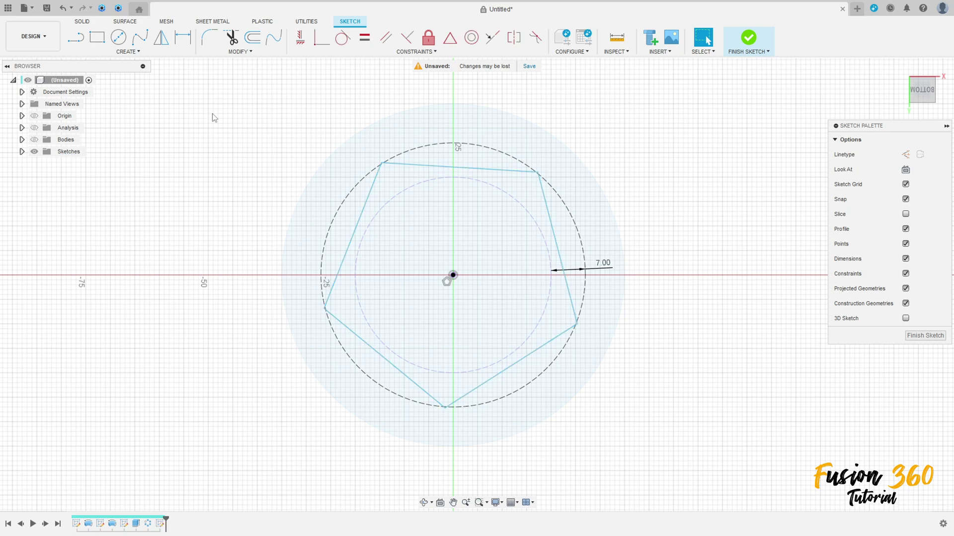
- Apply a tangent constraint between one slanted side of the pentagon and the construction circle
left_click(343, 37)
left_click(362, 213)
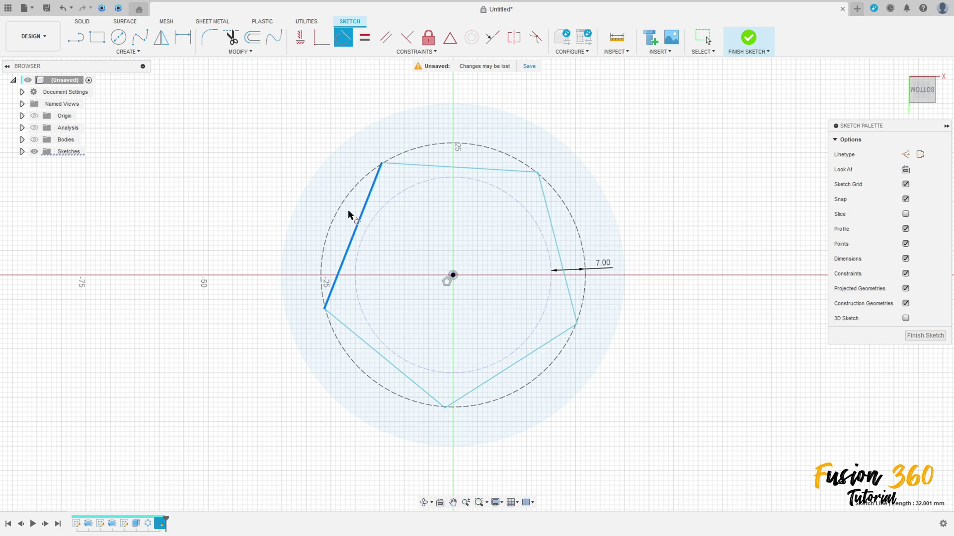
left_click(342, 202)
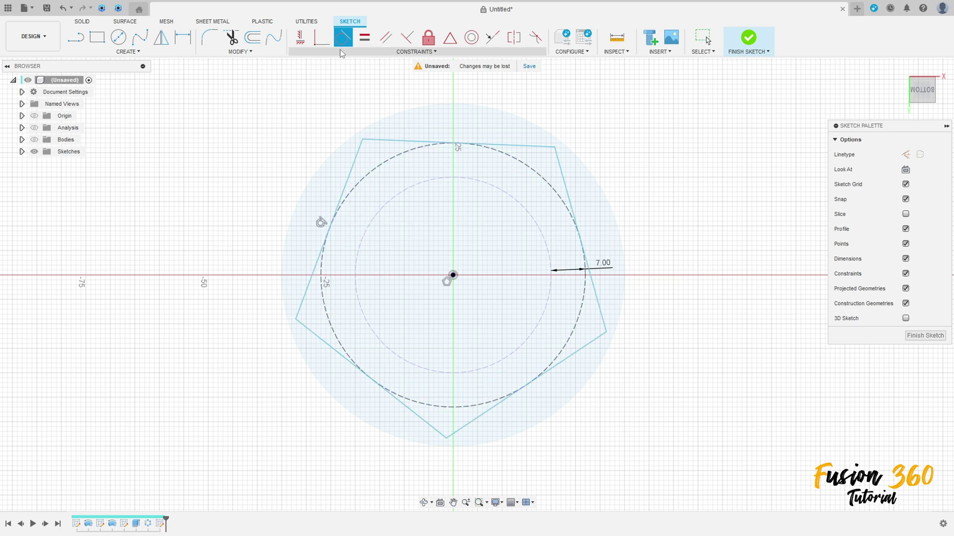
- Align the pentagon's lowest corner vertically with the origin and show the bodies again
left_click(300, 40)
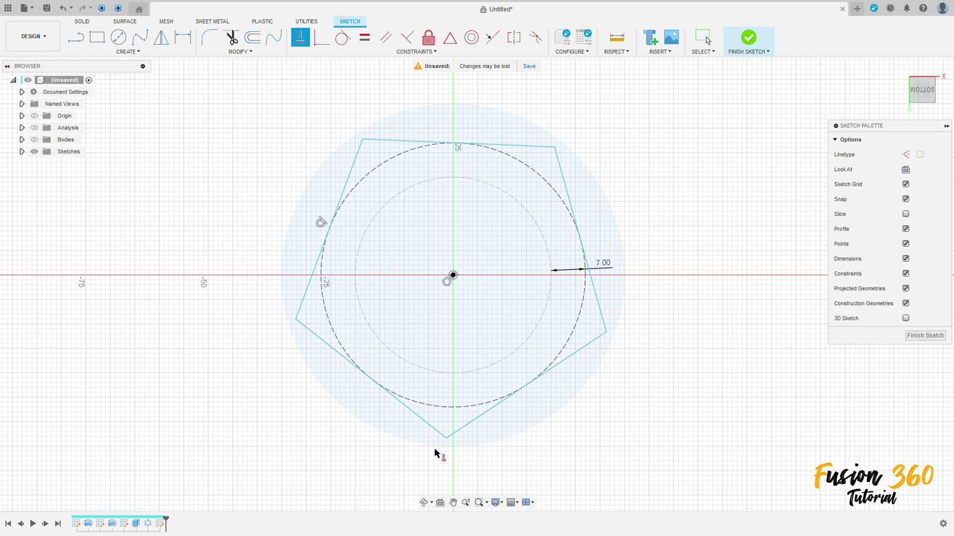
left_click(446, 439)
left_click(452, 275)
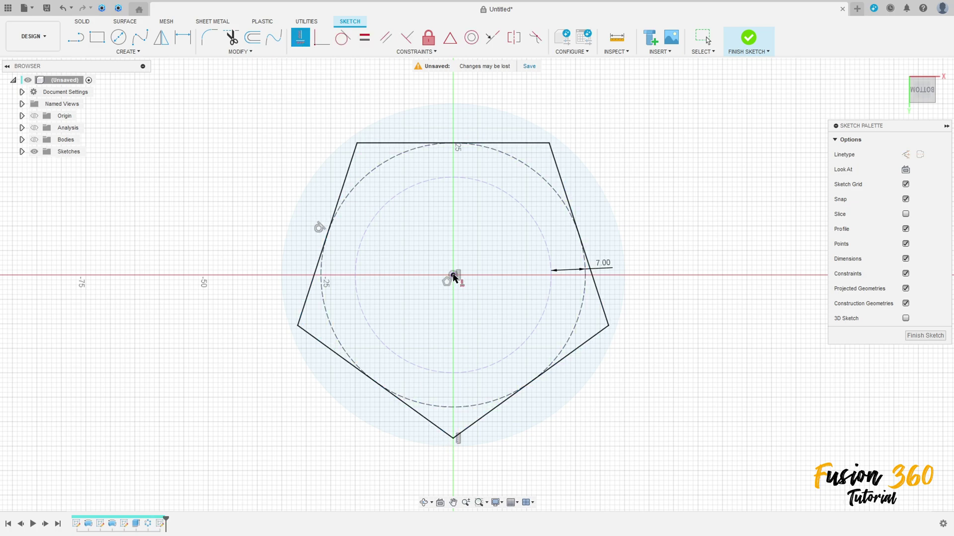
left_click(34, 139)
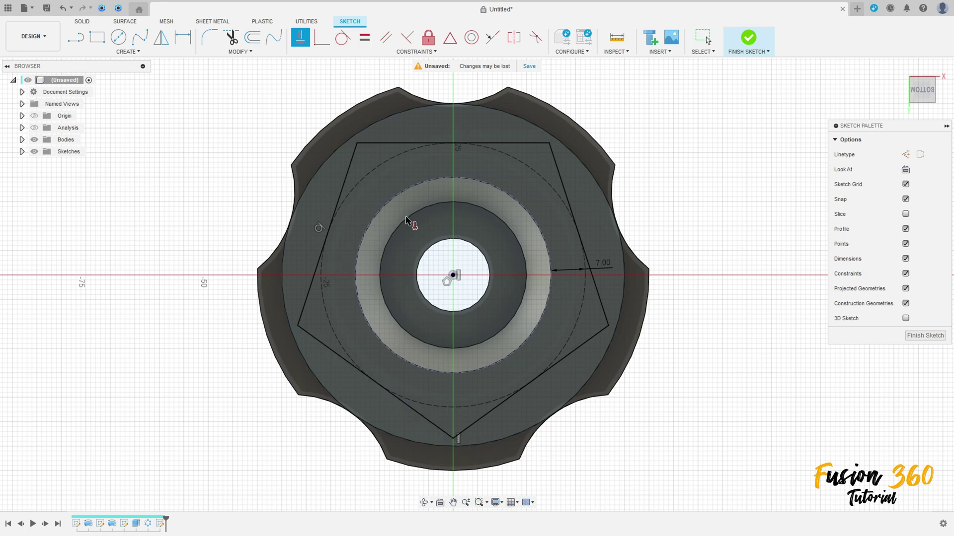
- Finish the sketch and cut the whole pentagon into the base, both profiles, by -4 mm with a -30° taper
left_click(748, 43)
key("e")
left_click(398, 185)
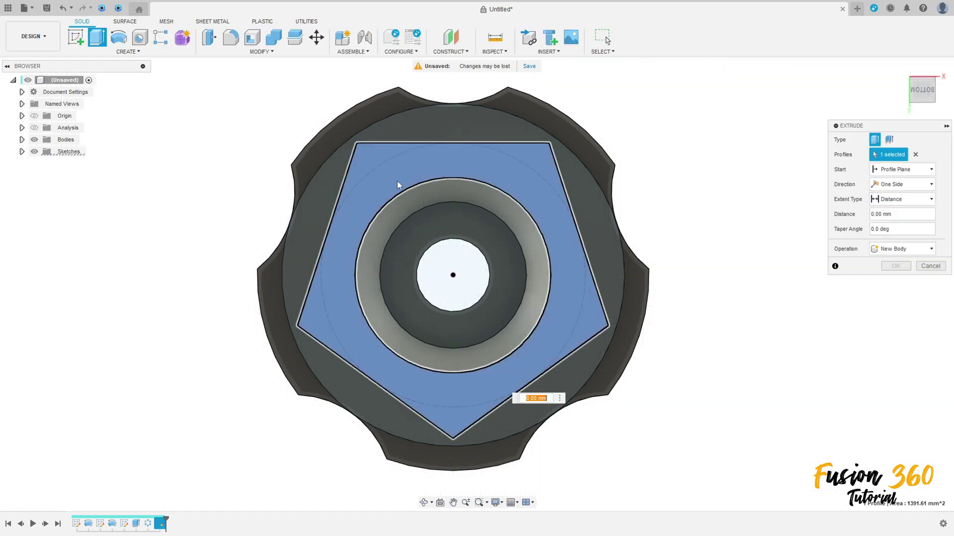
left_click(426, 191)
middle_click_drag(694, 221, 651, 218, "shift")
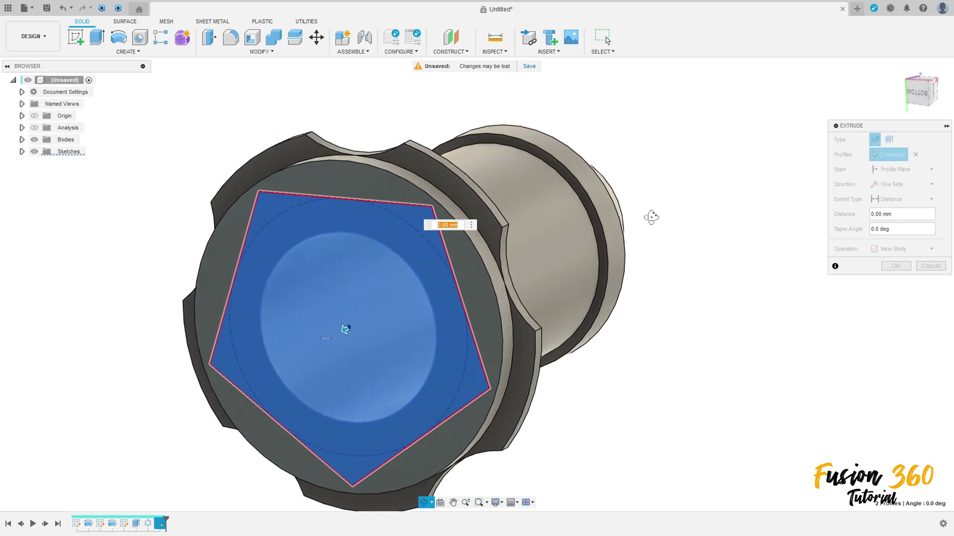
left_click_drag(343, 329, 364, 324)
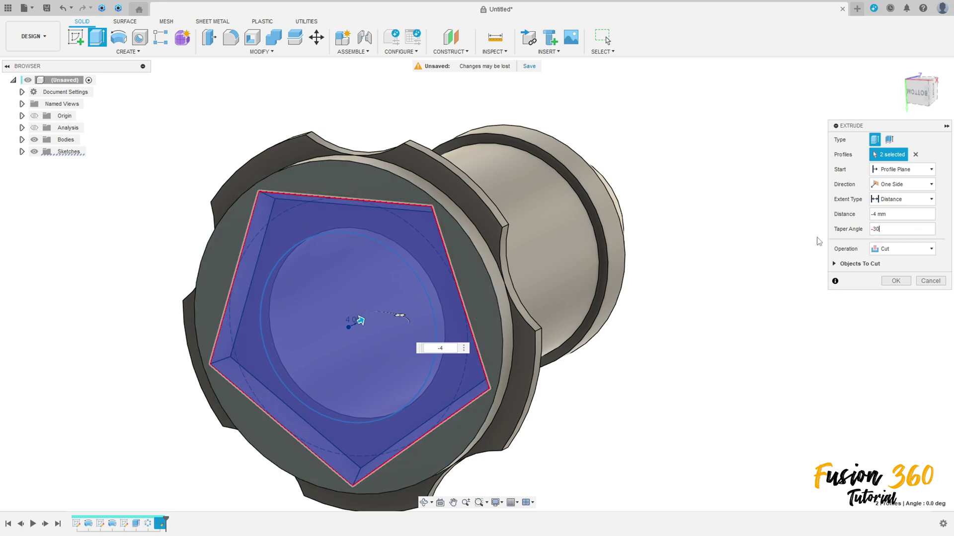
left_click(896, 281)
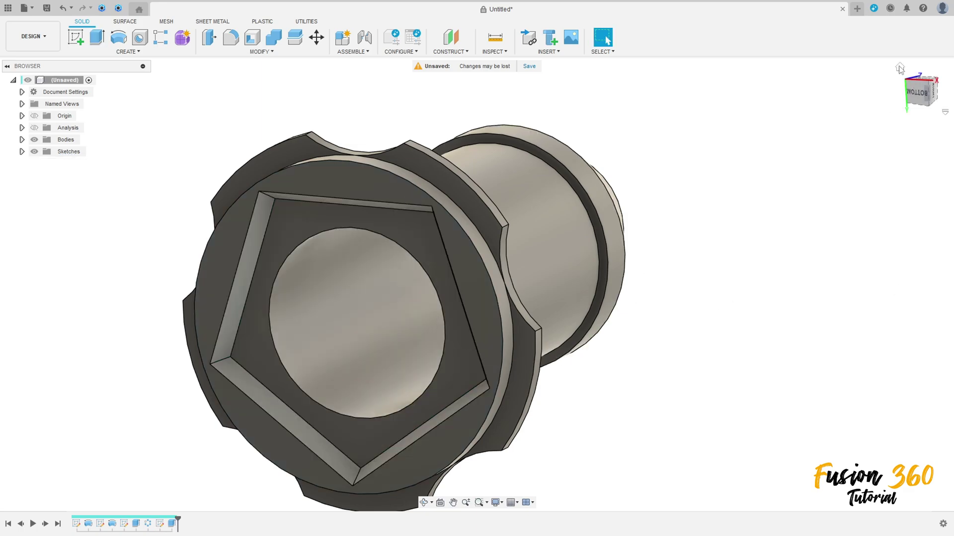
- Turn on the section analysis, examine the tapered pentagonal pocket in cross-section, and turn the analysis off
left_click(899, 68)
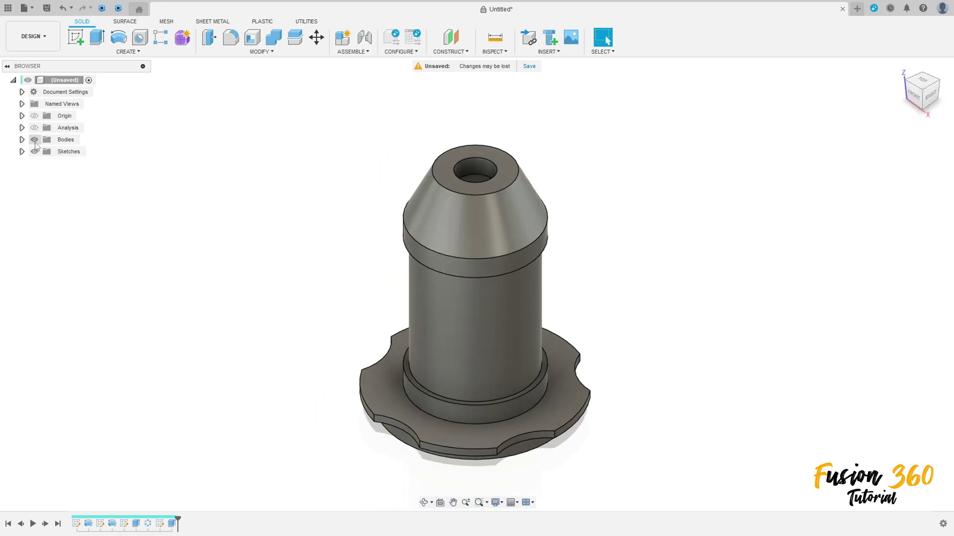
left_click(35, 127)
middle_click_drag(342, 273, 344, 198, "shift")
middle_click_drag(376, 296, 586, 404, "shift")
scroll(586, 404, "up", 6)
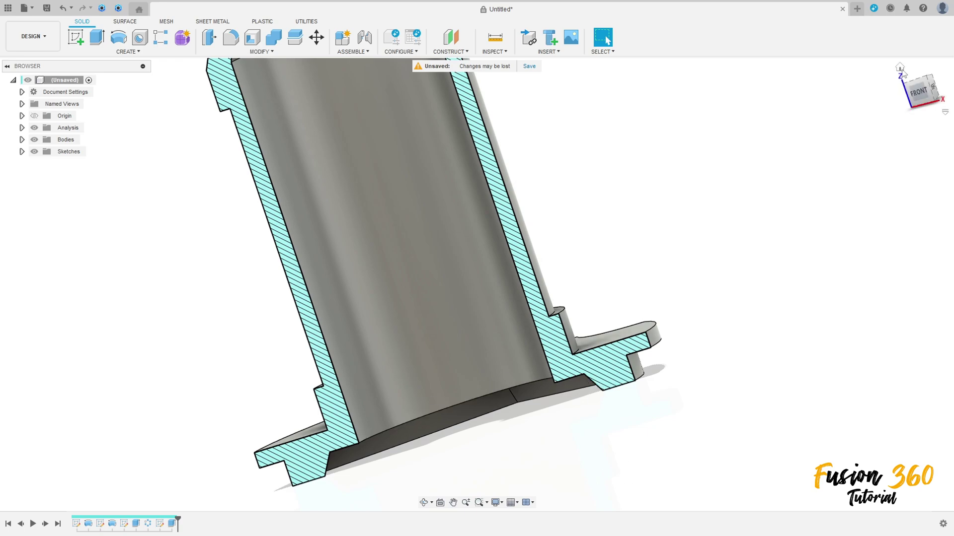
left_click(899, 71)
left_click(34, 127)
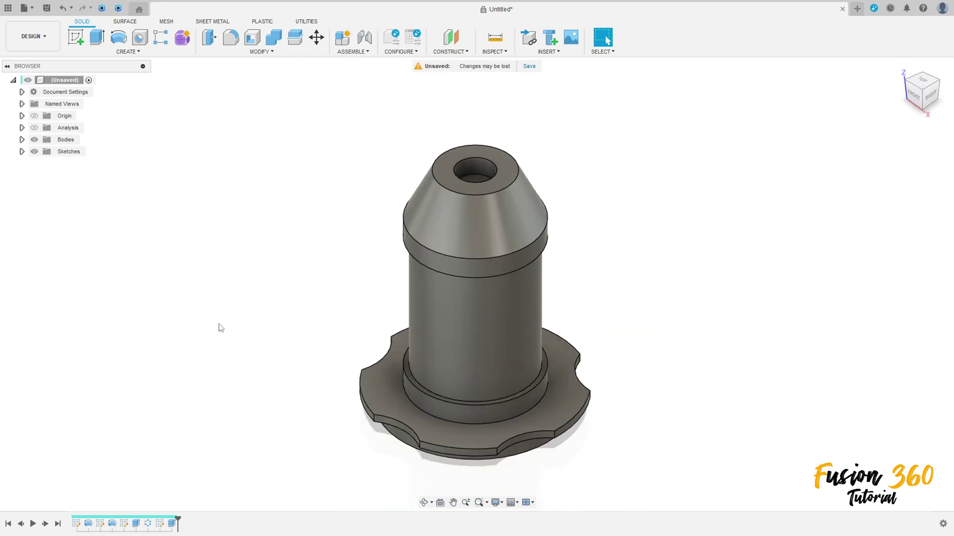
- Start a sketch on the flat ring face at the top of the tapered end
middle_click_drag(219, 328, 226, 294, "shift")
left_click(900, 71)
scroll(765, 214, "up", 3)
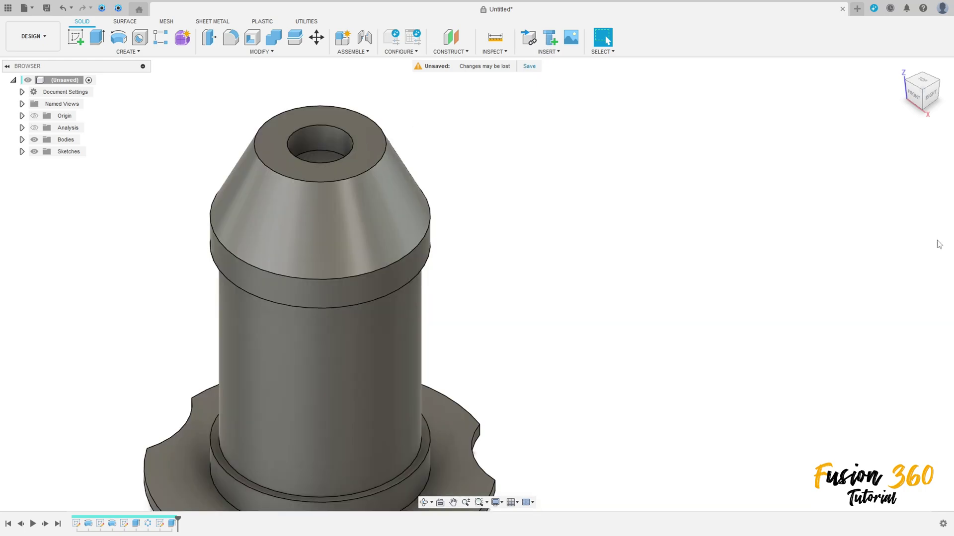
left_click(76, 36)
left_click(369, 147)
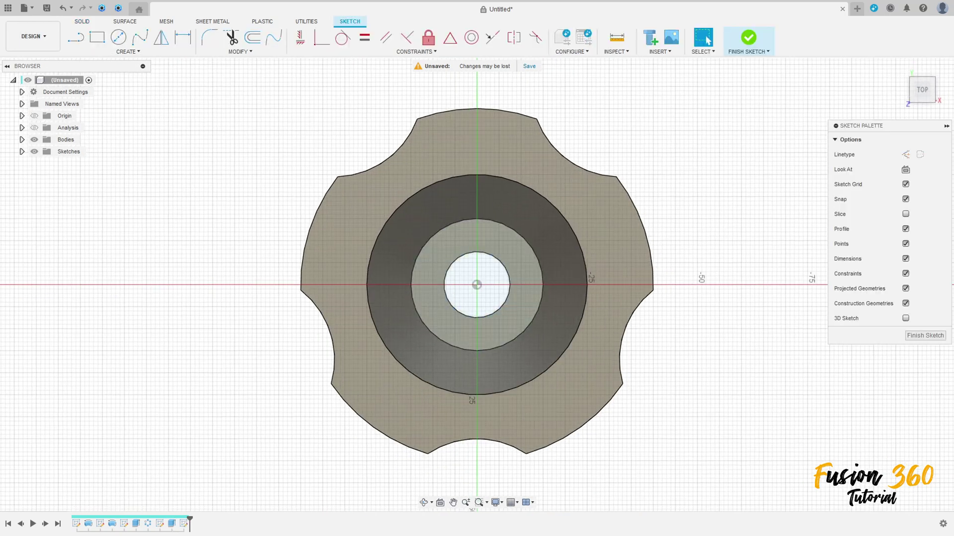
- Project the conical face into the sketch to obtain its inner and outer circular edges
left_click(122, 52)
mouse_move(125, 202)
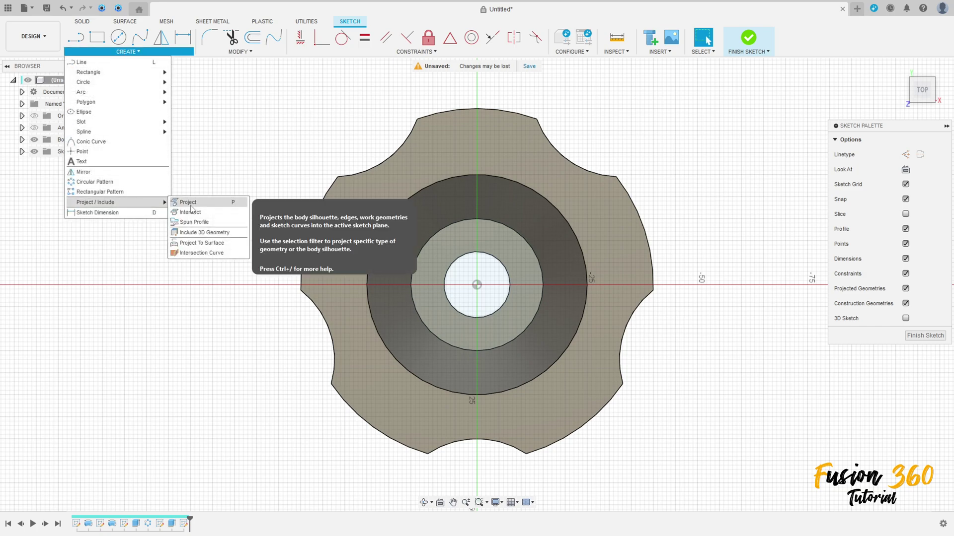
left_click(188, 201)
left_click(443, 213)
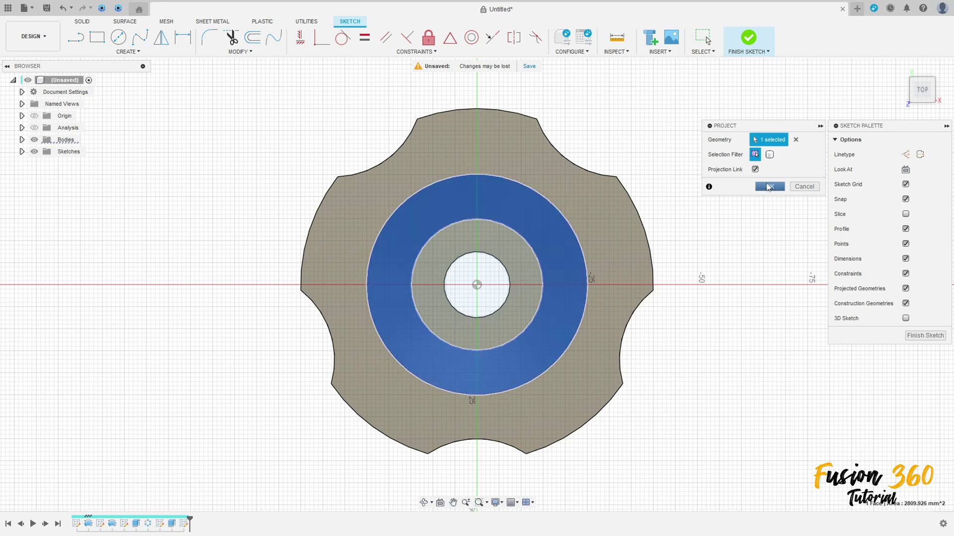
key("Return")
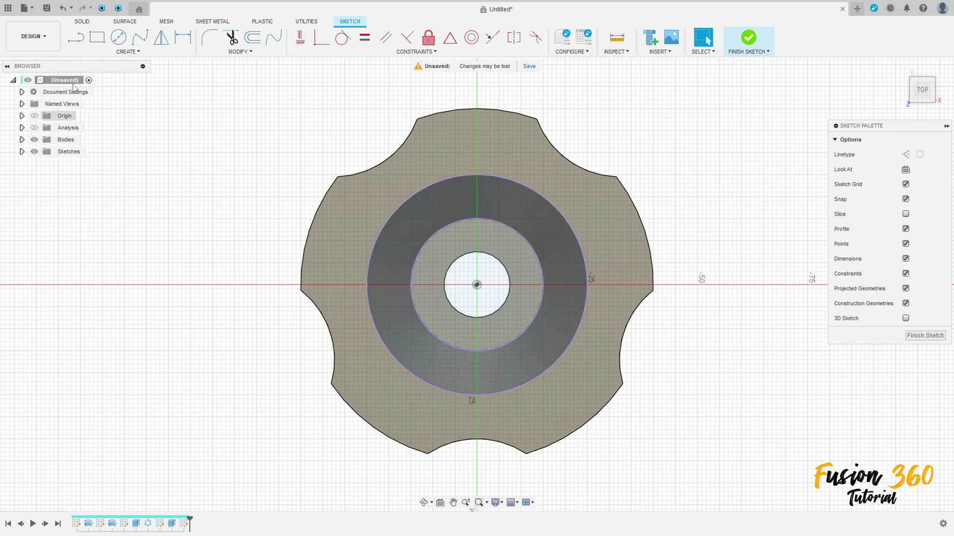
- Draw a vertical construction line from the origin up to the outer projected circle
left_click(76, 38)
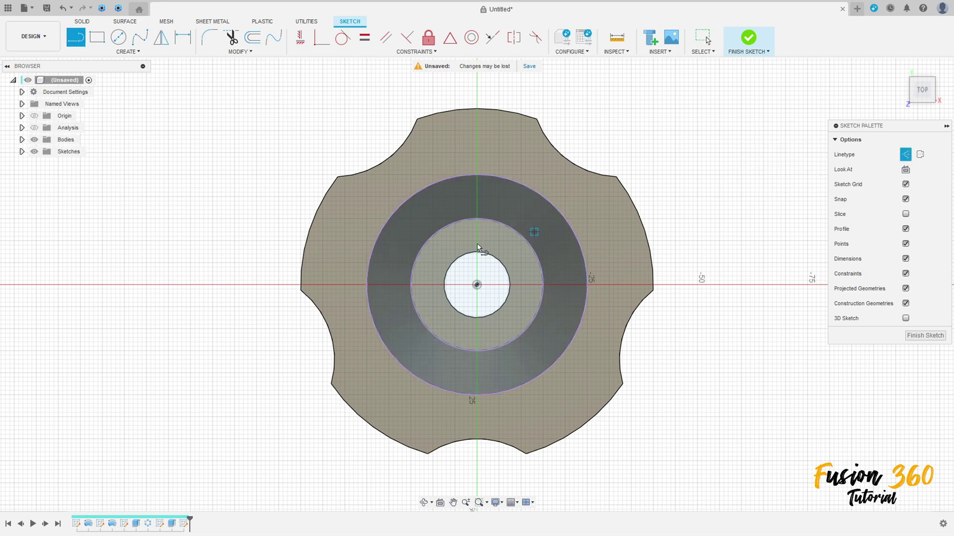
left_click(476, 284)
left_click(477, 175)
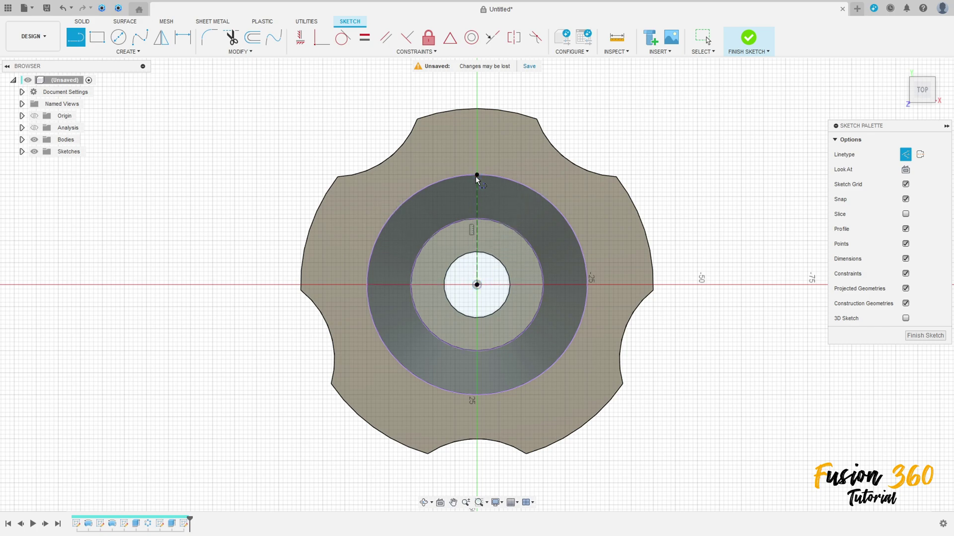
scroll(472, 198, "up", 2)
scroll(351, 194, "up", 2)
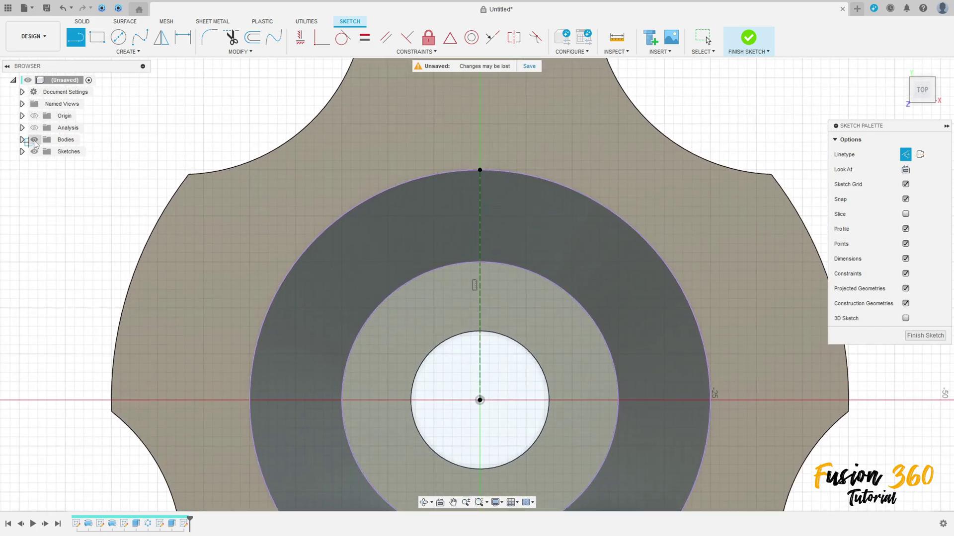
- Hide the bodies and draw two normal vertical lines about 6 mm apart between the projected circles, one each side of the construction line
left_click(34, 140)
left_click(906, 155)
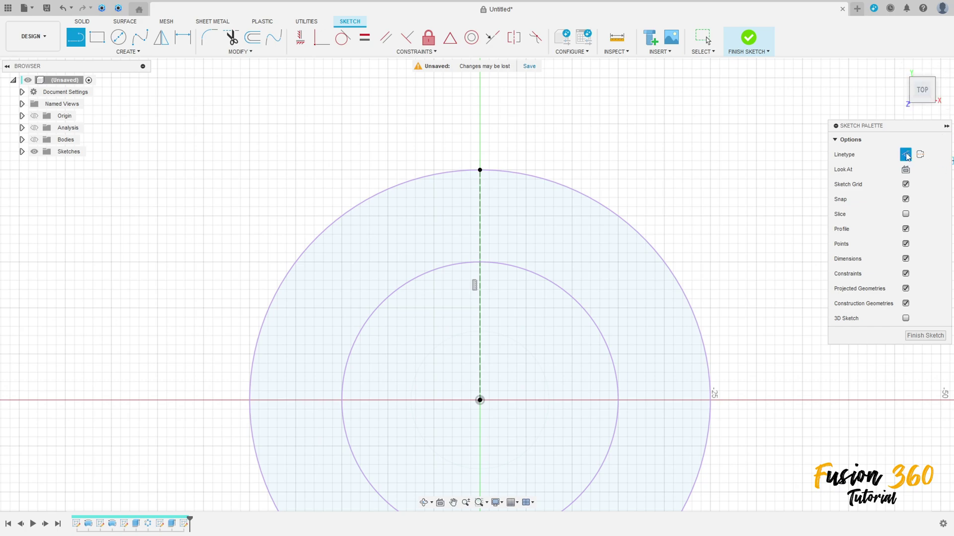
left_click(454, 171)
left_click(454, 264)
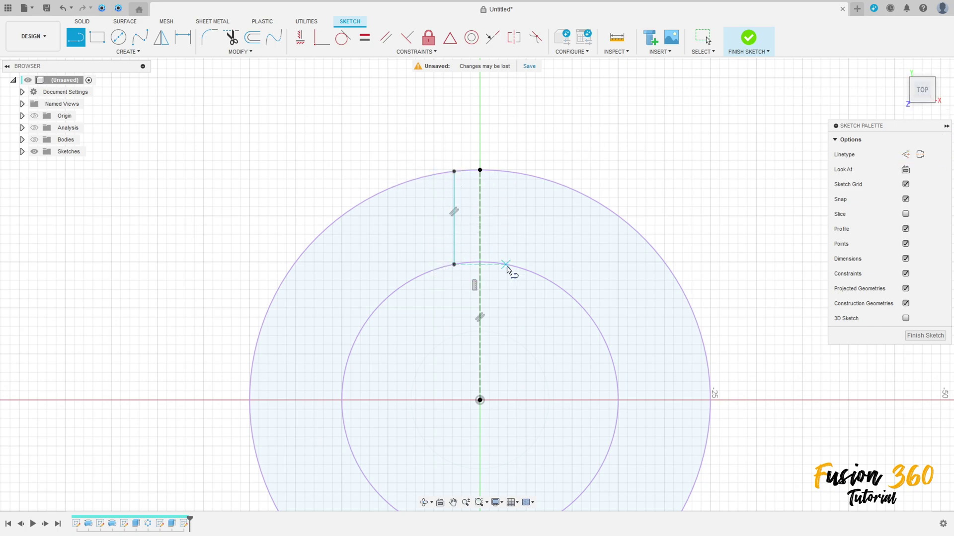
left_click(510, 265)
left_click(511, 172)
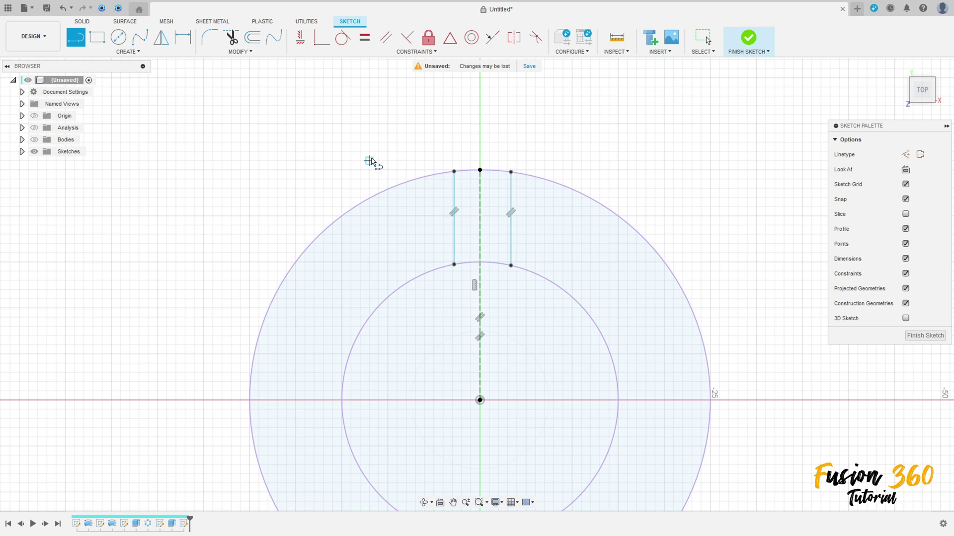
- Dimension the spacing between the two short vertical lines and set it to 4 mm
left_click(182, 37)
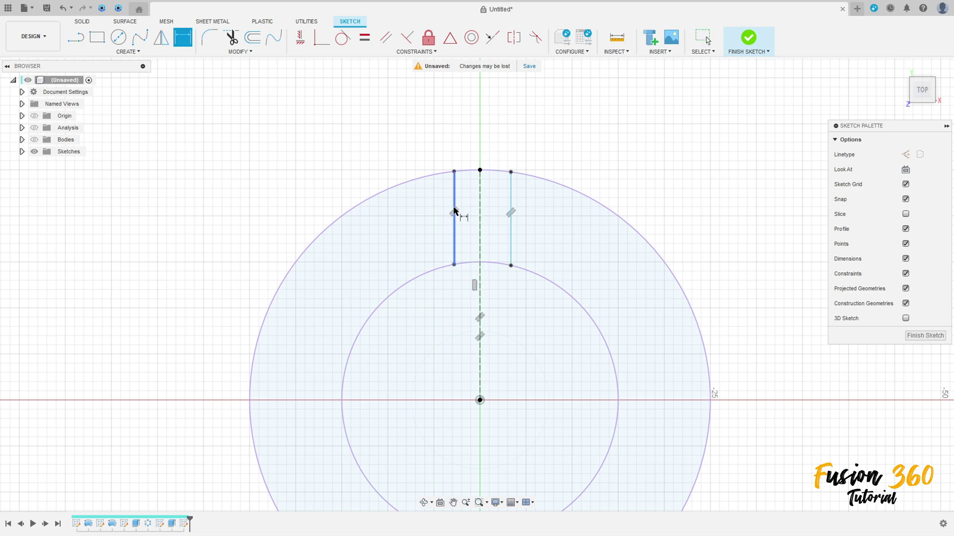
left_click(454, 210)
left_click(510, 204)
left_click(486, 121)
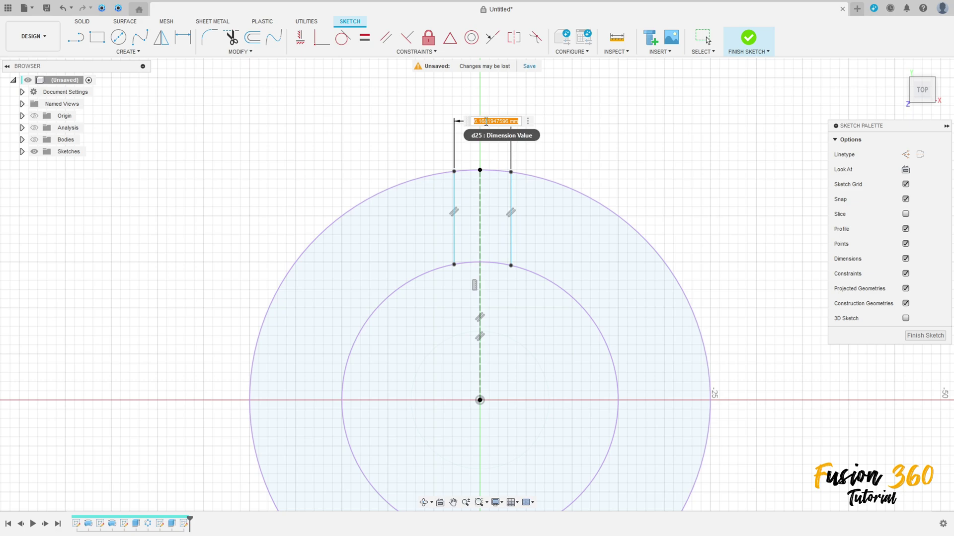
type("4")
key("Return")
- Dimension one short vertical line to the construction centreline at 2 mm, centring the pair
left_click(455, 195)
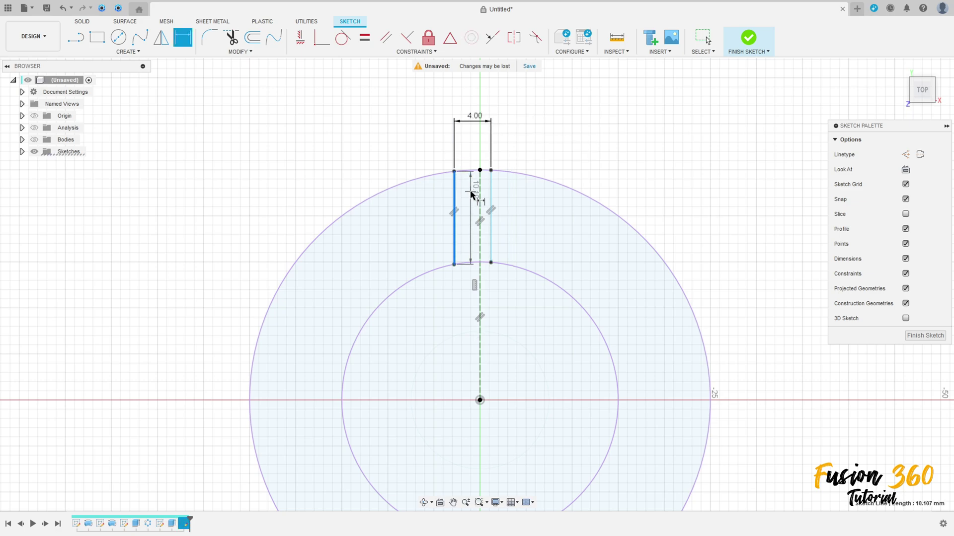
left_click(481, 198)
left_click(473, 146)
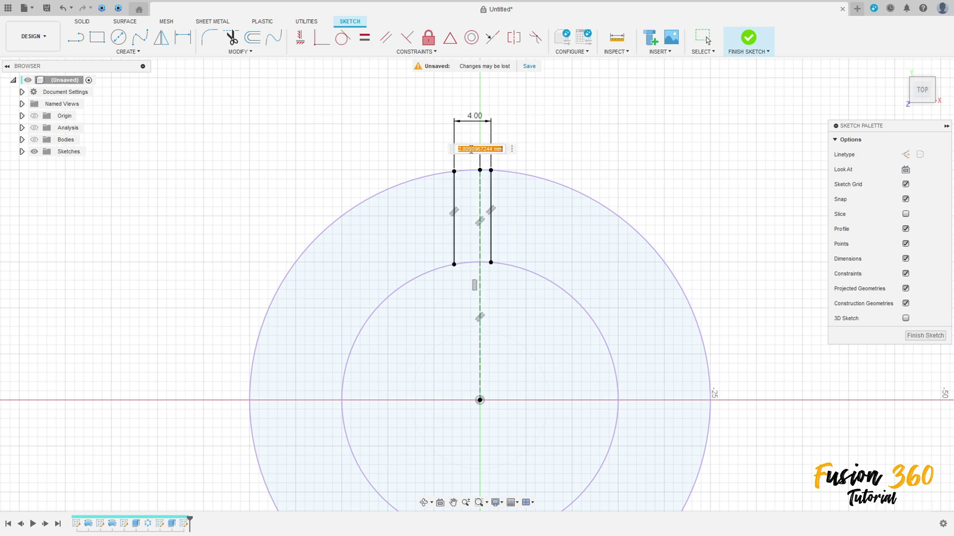
type("2")
key("Return")
scroll(511, 250, "down", 2)
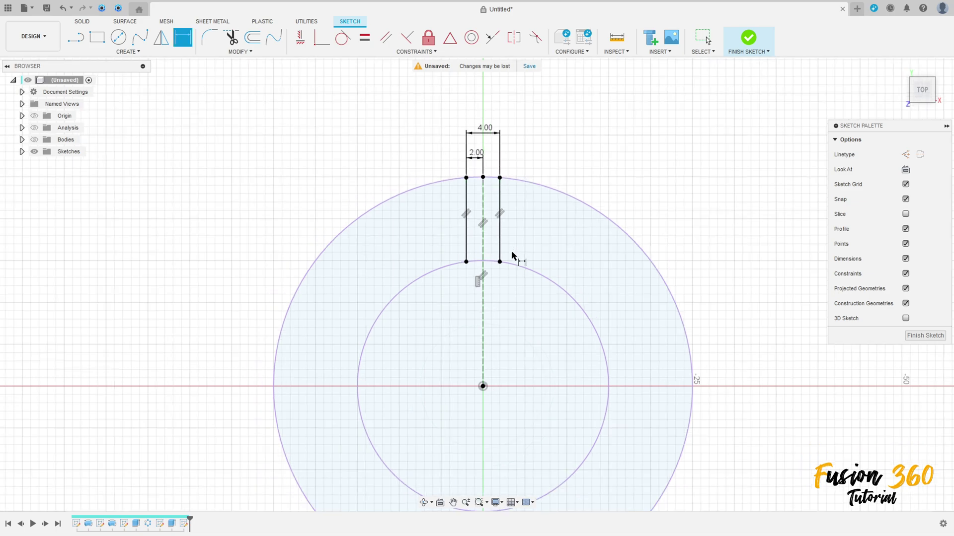
- Show the bodies, circular-pattern the two short vertical lines five times fully around the circles' centre, and finish the sketch
left_click(34, 140)
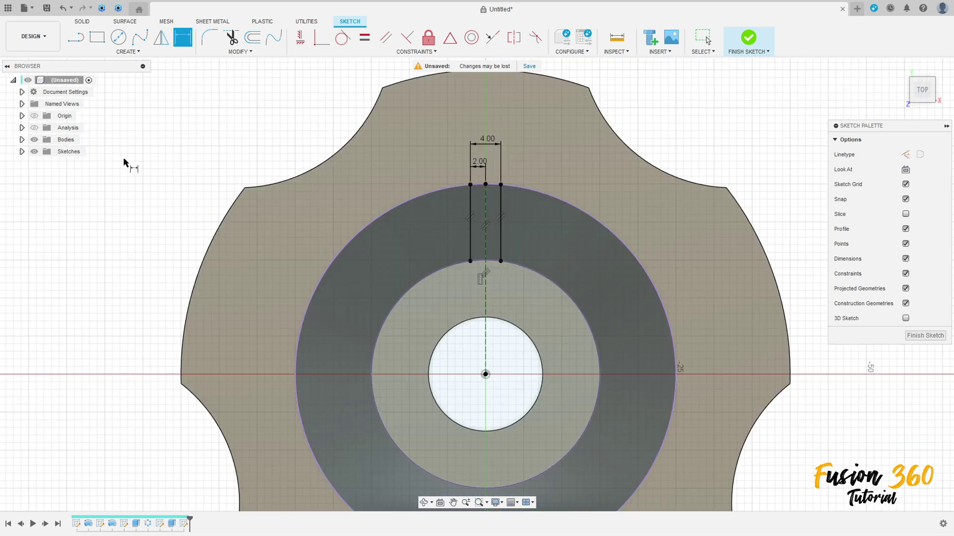
scroll(313, 211, "down", 2)
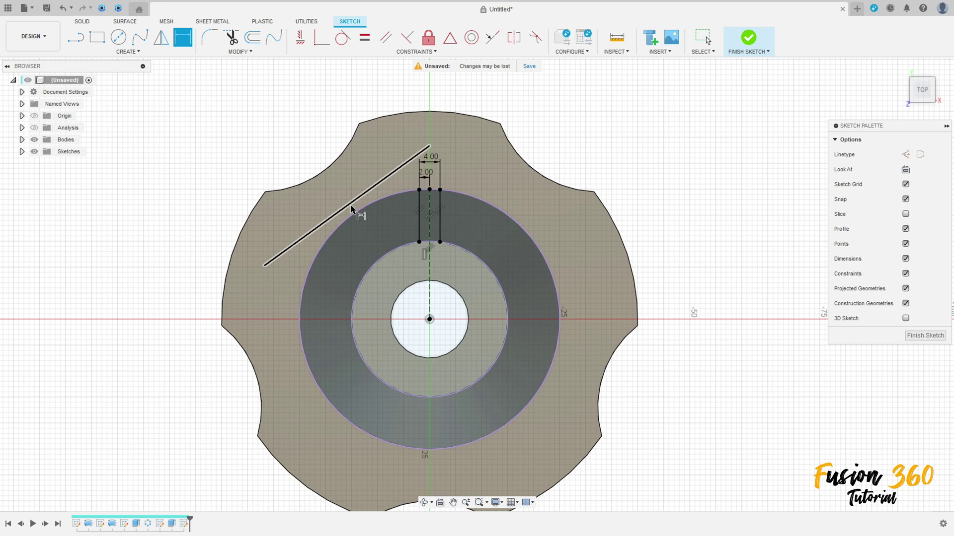
left_click(128, 52)
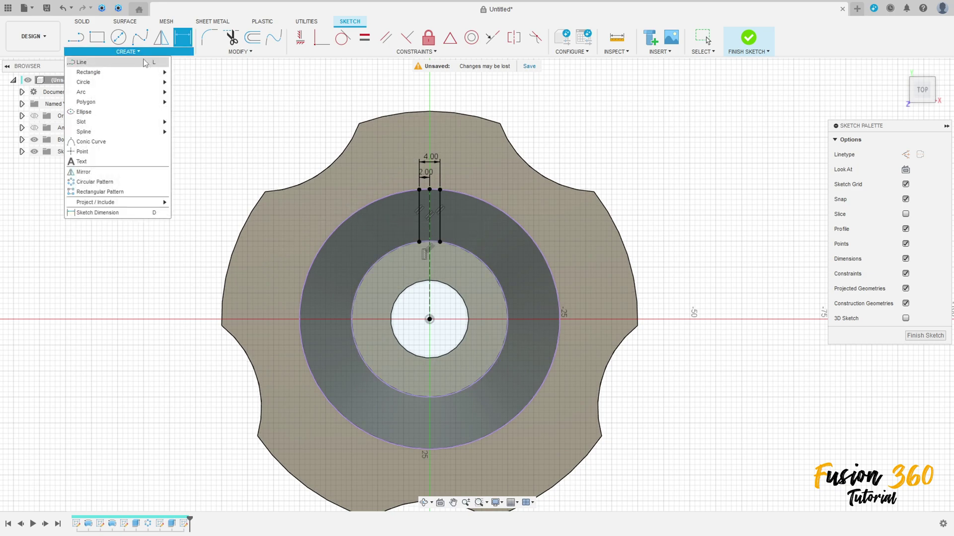
left_click(102, 175)
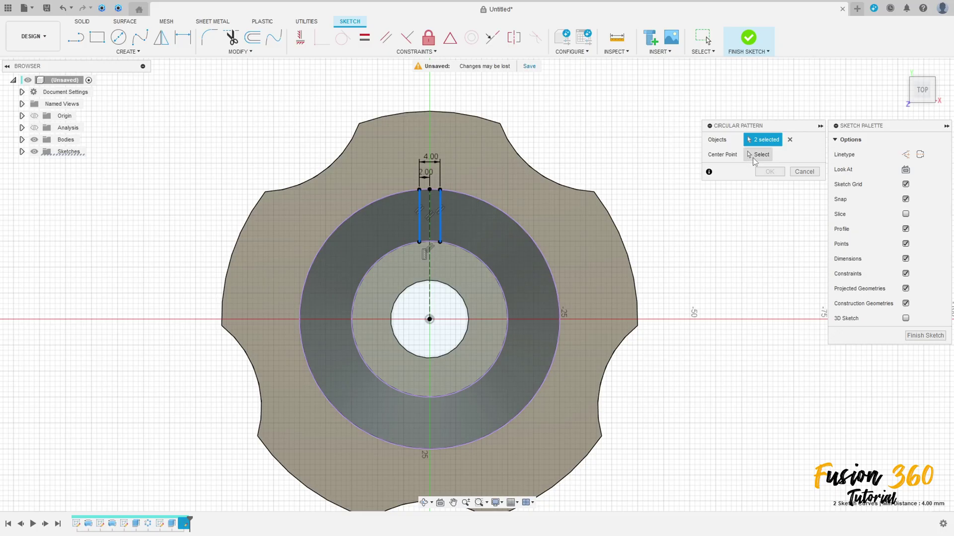
left_click(429, 318)
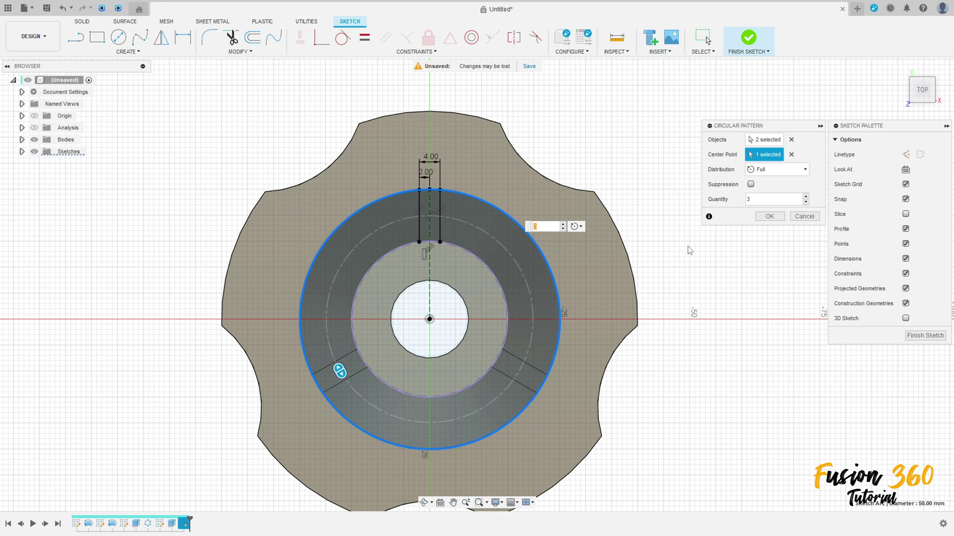
type("5")
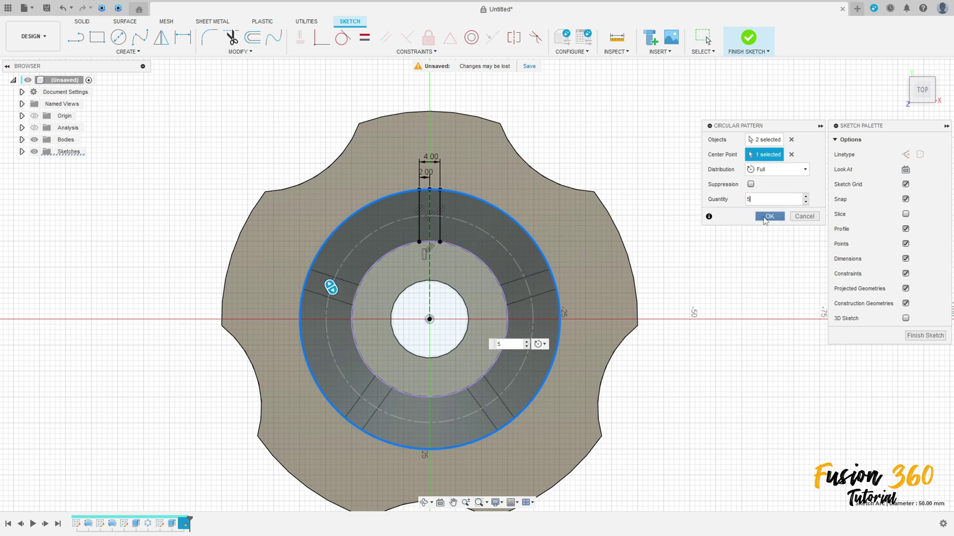
left_click(769, 216)
middle_click_drag(546, 224, 452, 298, "shift")
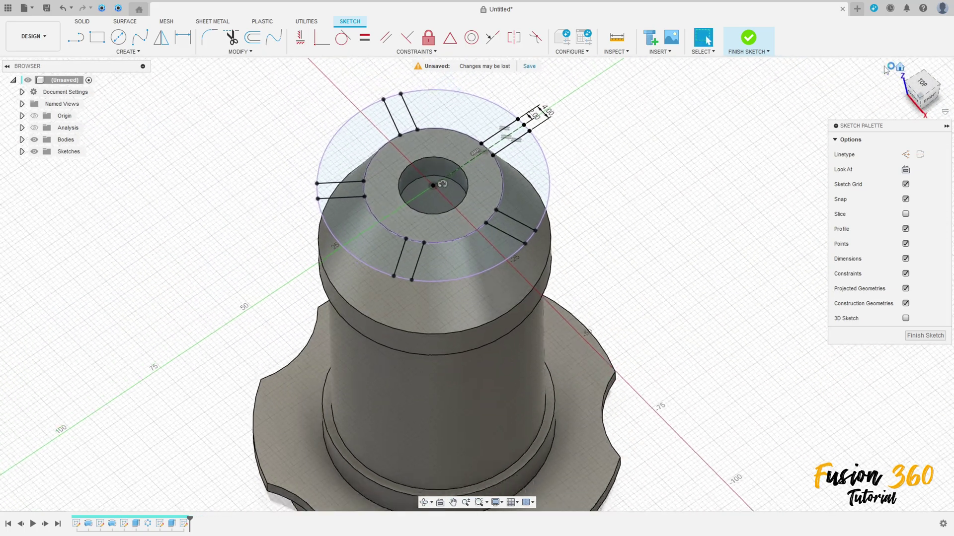
left_click(900, 67)
left_click(748, 40)
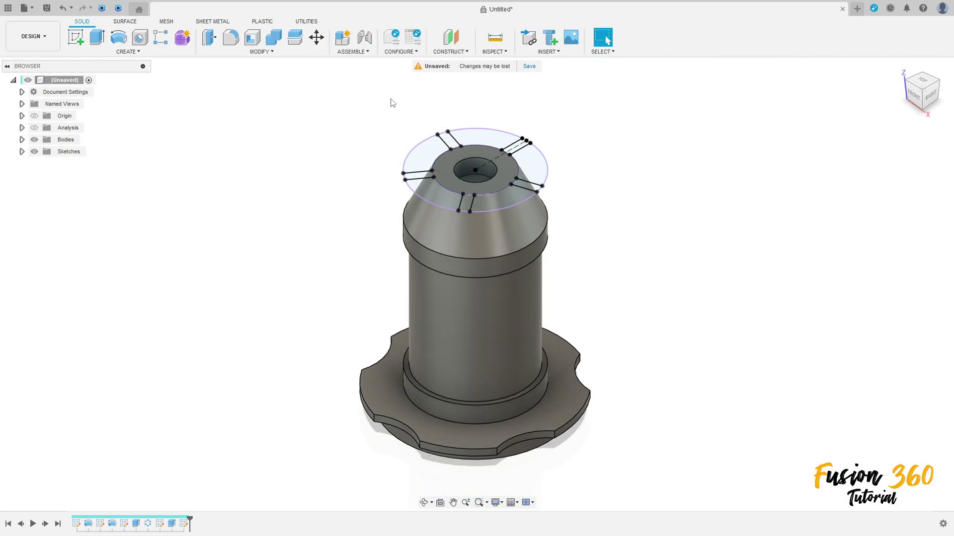
- Extrude the five large ring segments between the line pairs as a 20 mm cut down into the conical top
left_click(96, 37)
left_click(432, 197)
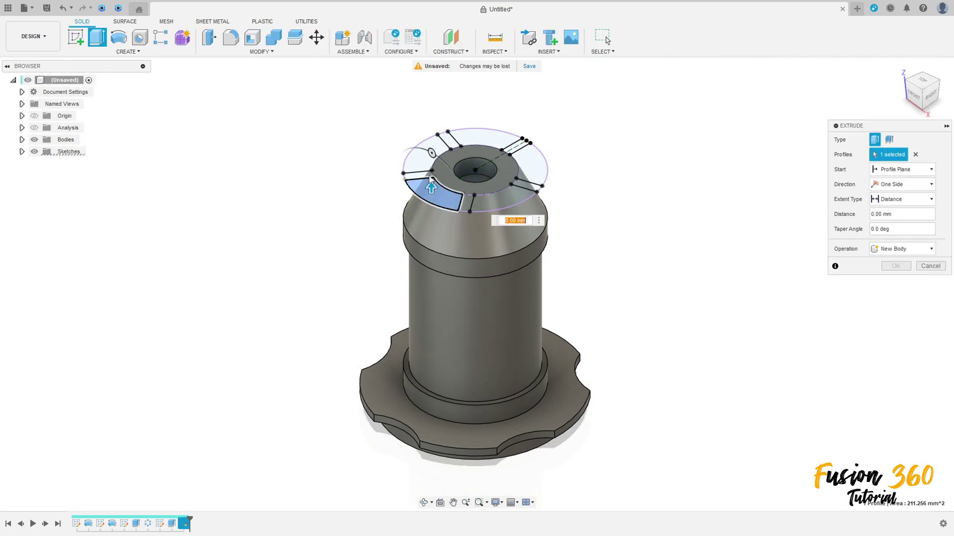
left_click(438, 154)
left_click(477, 137)
left_click(531, 163)
left_click(519, 191)
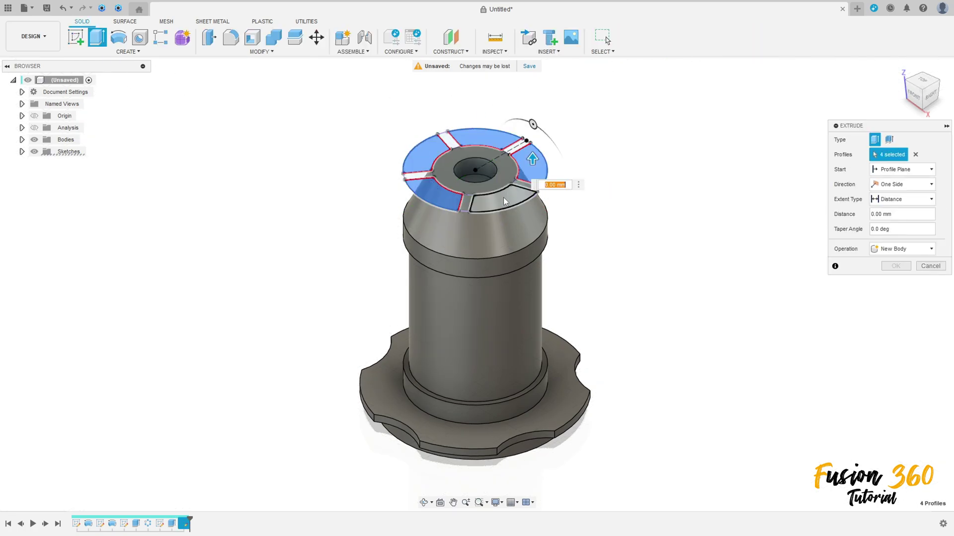
left_click_drag(500, 193, 498, 231)
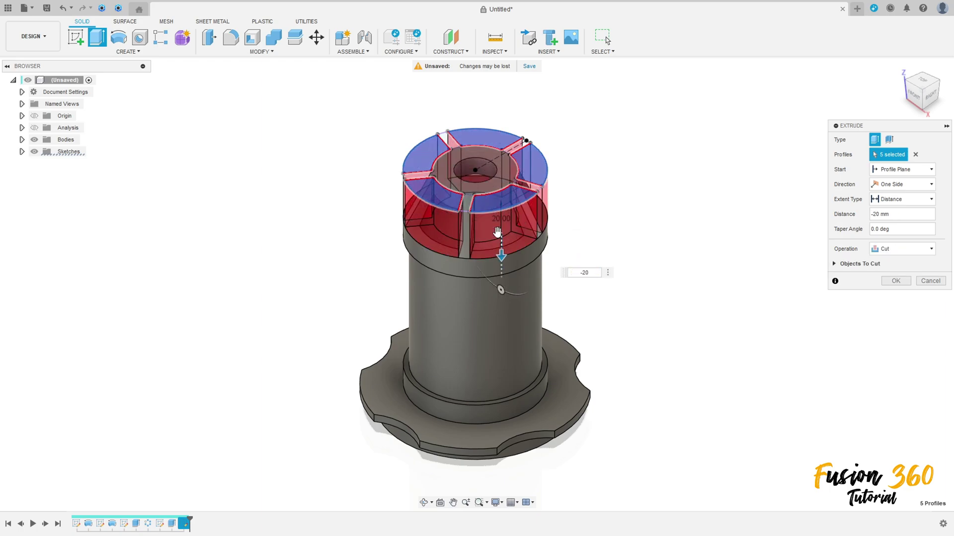
left_click(895, 281)
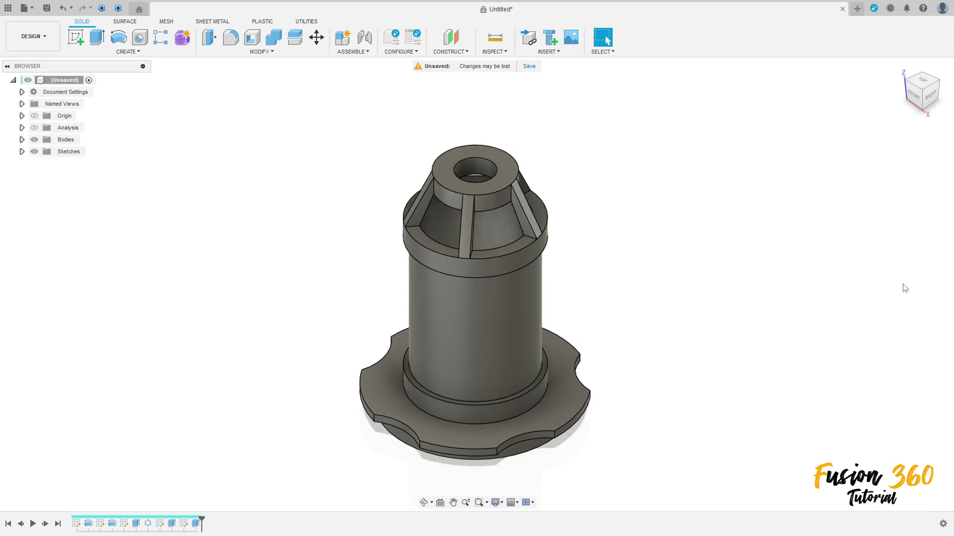
- Start a sketch on the front origin plane and project the upper collar's underside, the lower collar's top face and the cylinder wall between them
middle_click_drag(604, 249, 628, 251, "shift")
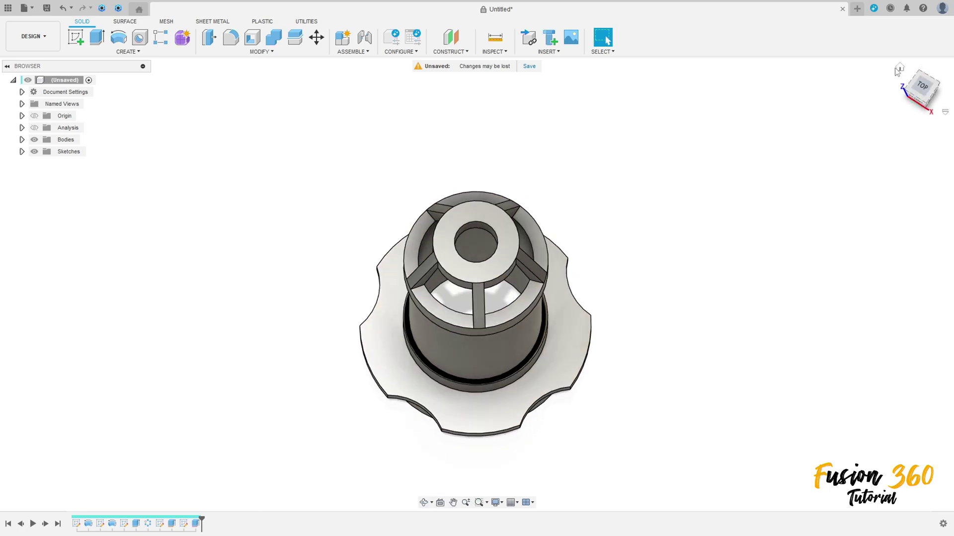
left_click(899, 70)
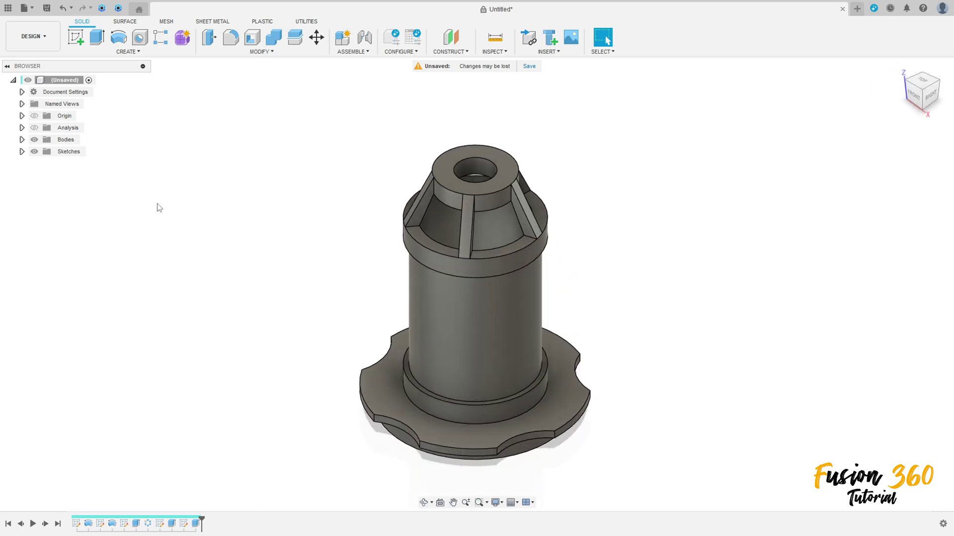
left_click(76, 37)
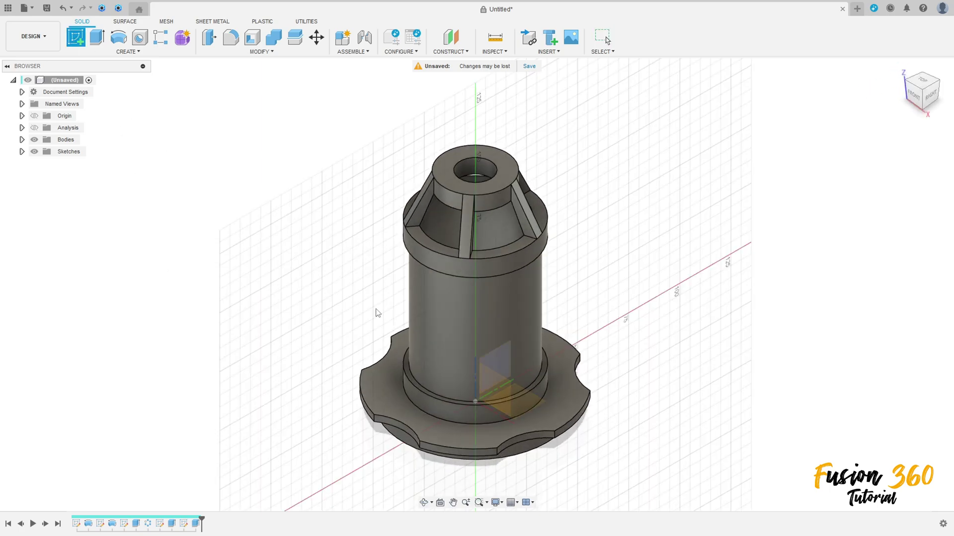
left_click(495, 385)
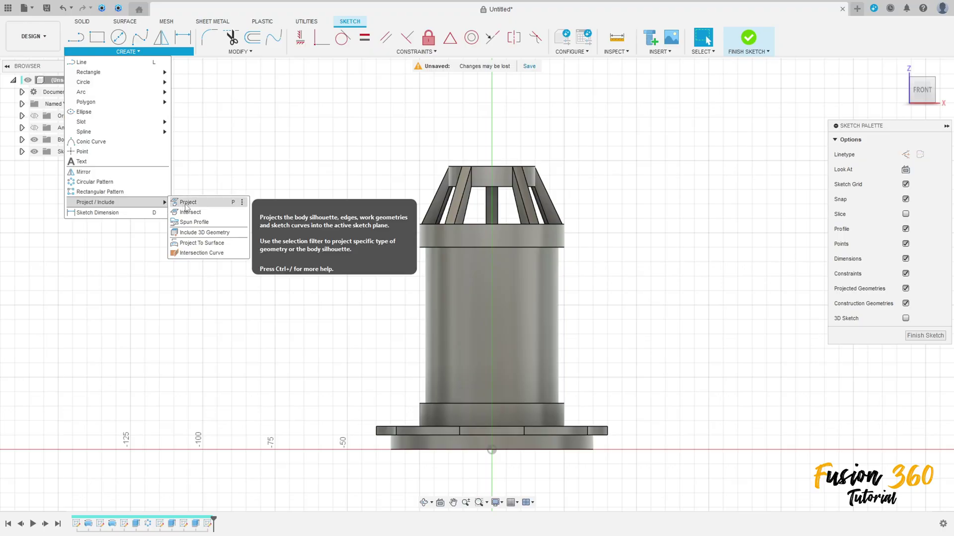
left_click(188, 202)
scroll(431, 277, "up", 5)
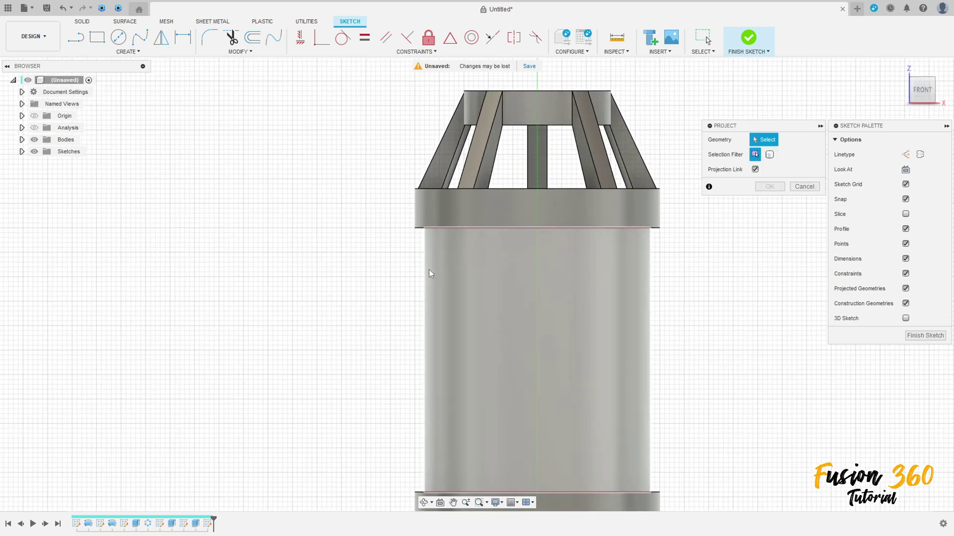
middle_click_drag(428, 269, 411, 462, "shift")
left_click(421, 227)
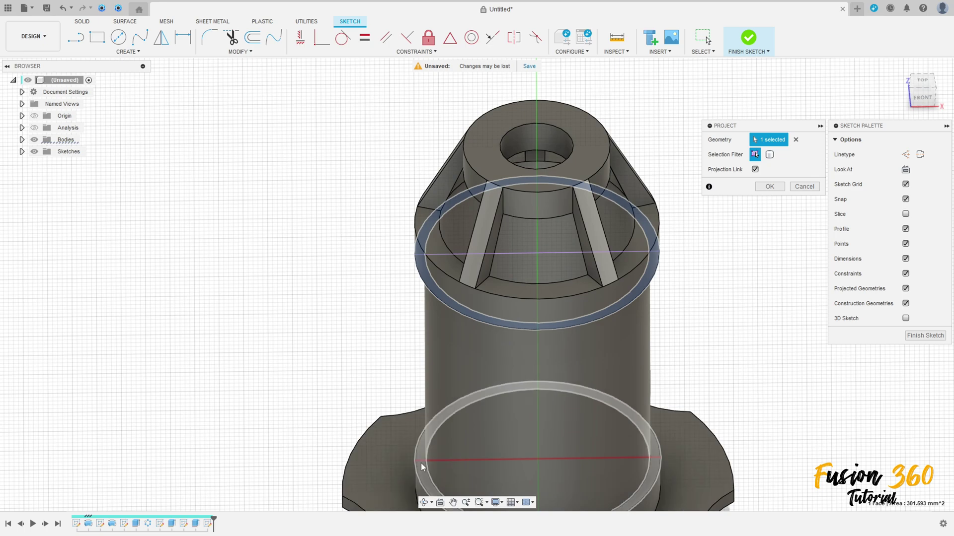
left_click(426, 437)
middle_click_drag(394, 341, 431, 365, "shift")
left_click(452, 382)
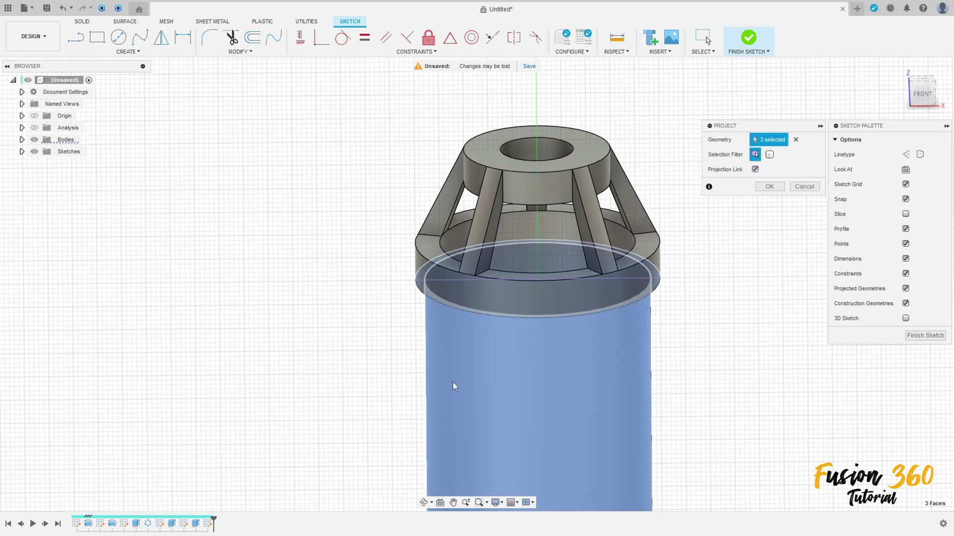
left_click(770, 187)
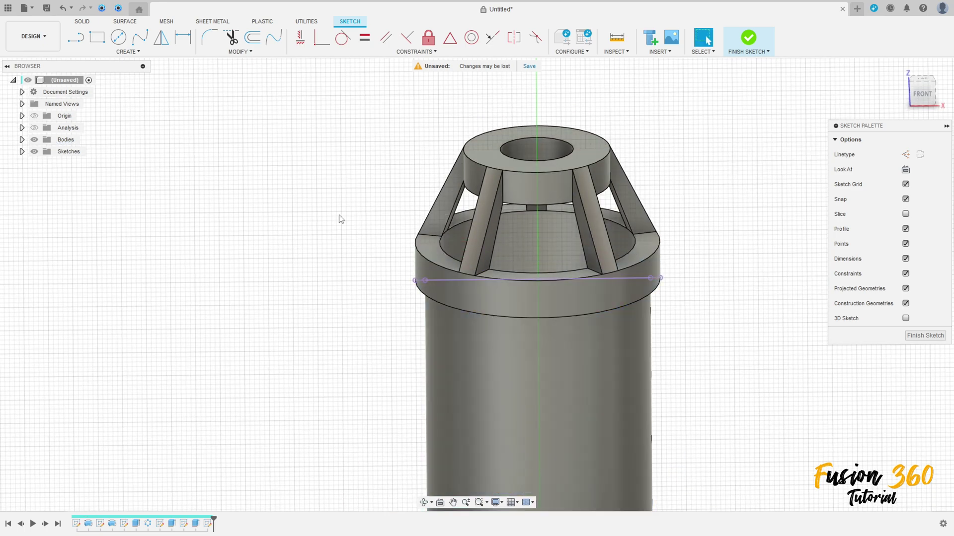
- Hide the bodies and draw a vertical construction line along the central axis between the two projected horizontal lines
left_click(37, 141)
left_click(35, 140)
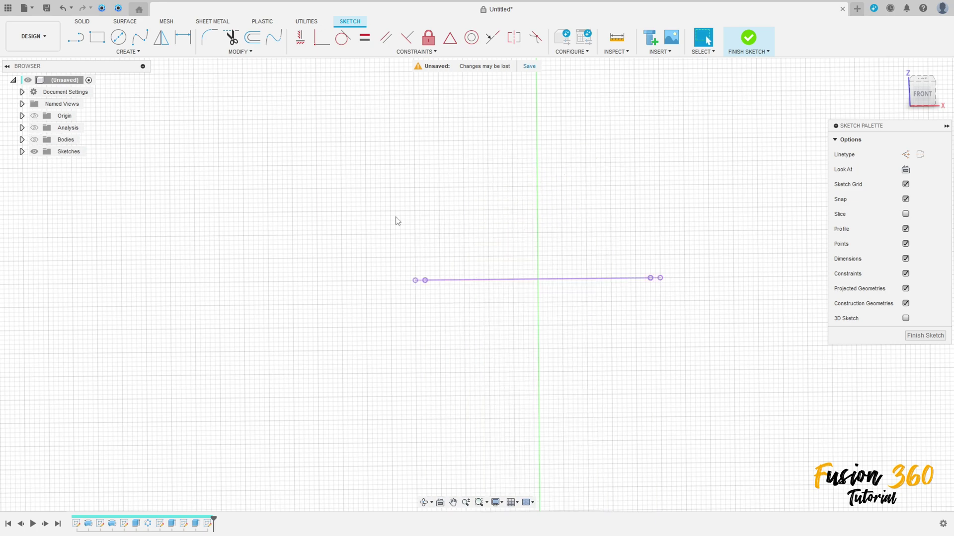
left_click(922, 92)
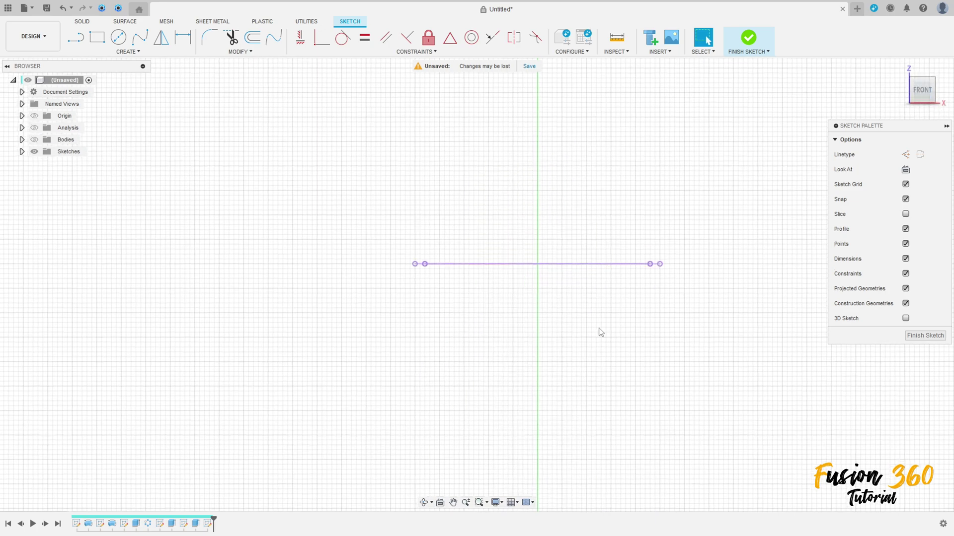
scroll(584, 342, "down", 2)
mouse_move(584, 342)
middle_mouse_down()
mouse_move(503, 245)
mouse_move(489, 244)
middle_mouse_up()
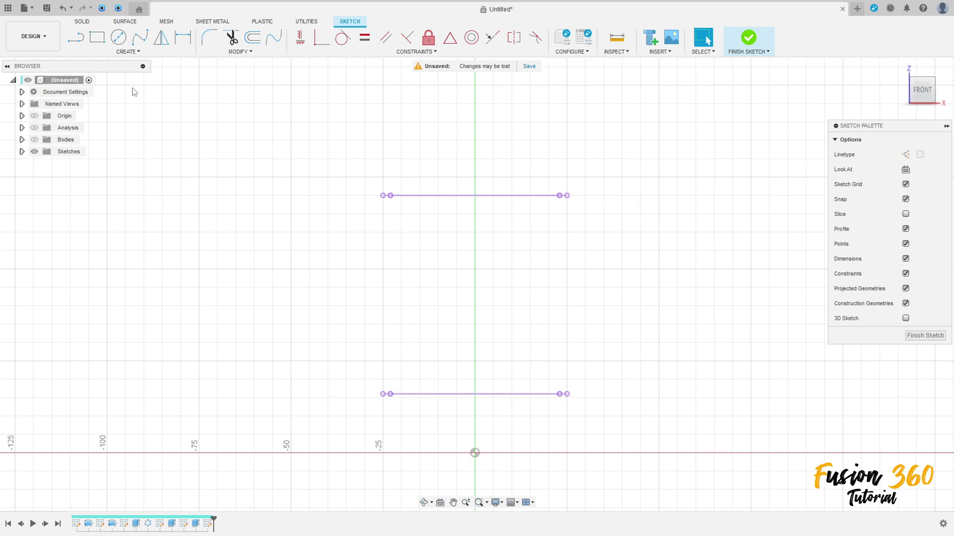
left_click(77, 47)
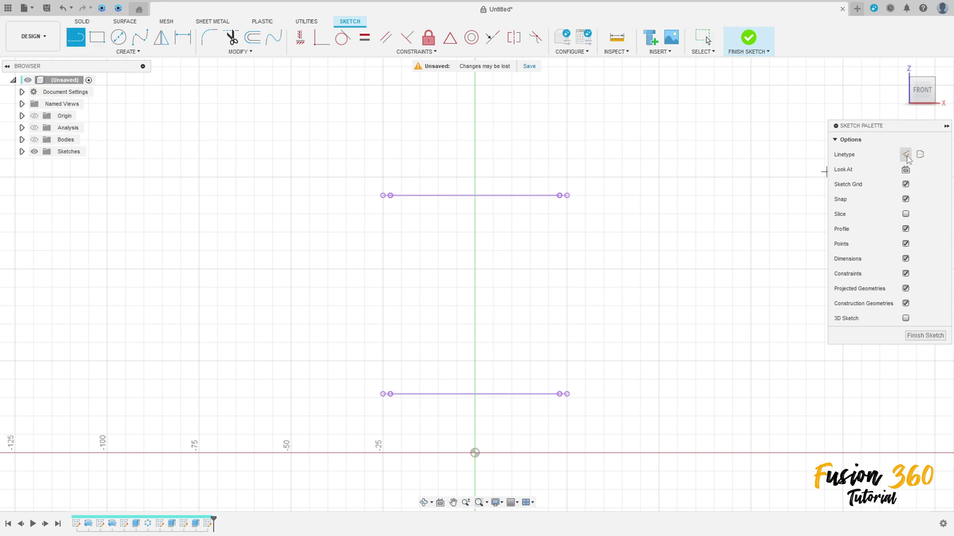
left_click(474, 395)
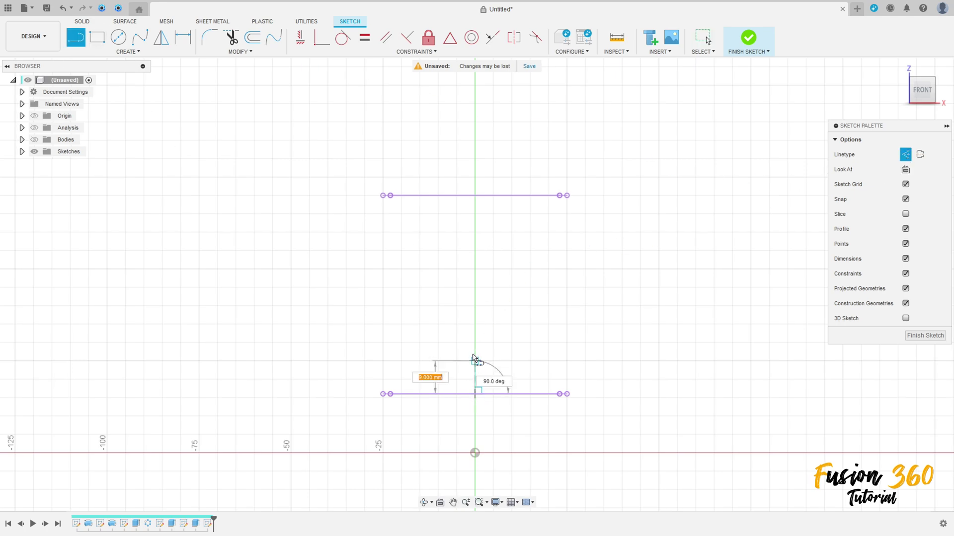
double_click(475, 196)
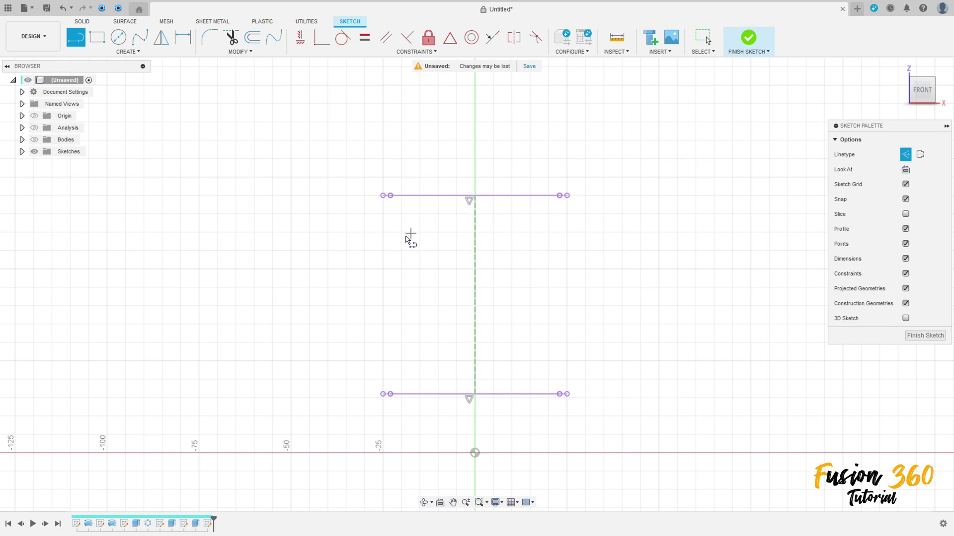
- Draw two vertical construction lines between the projected lines, one each side of the centreline and about 20 mm from it
left_click(402, 196)
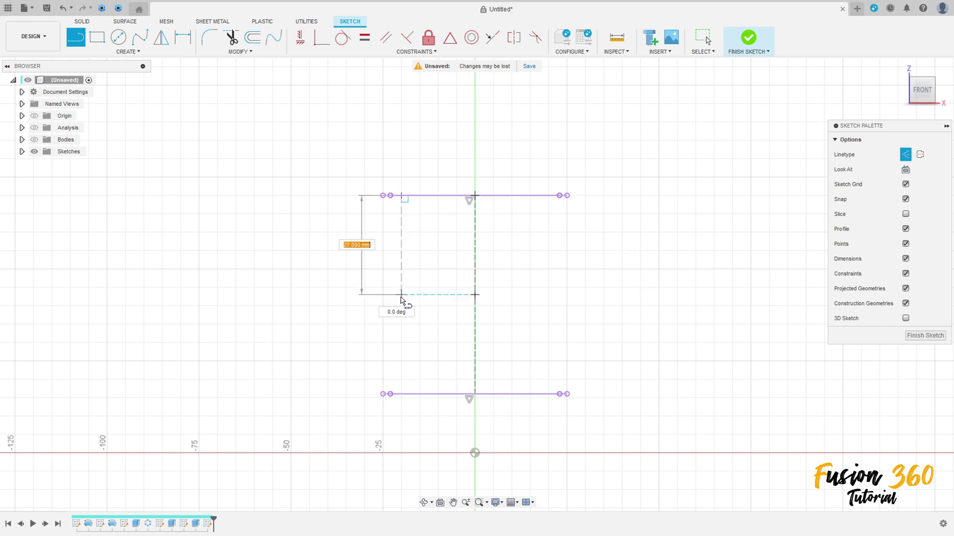
double_click(401, 395)
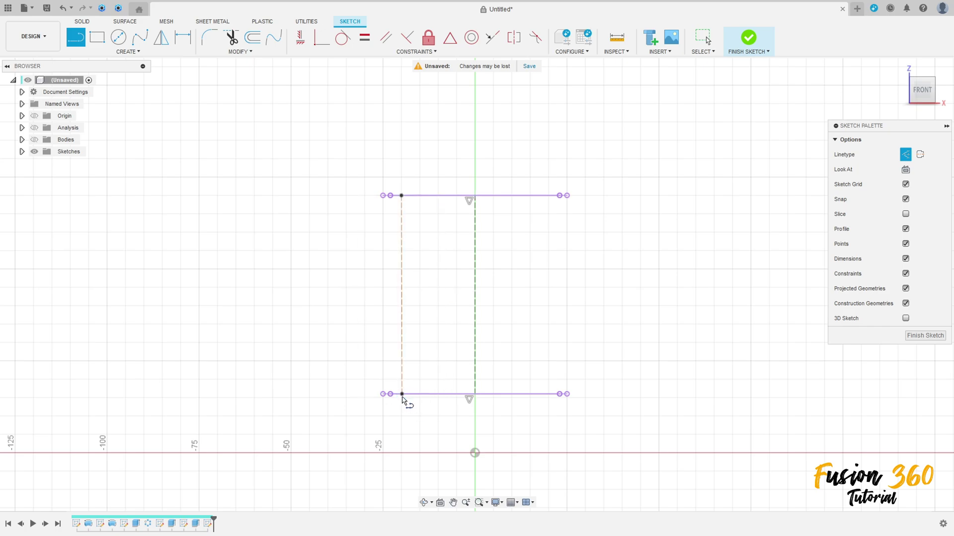
left_click(548, 395)
double_click(549, 196)
key("Escape")
- Apply a vertical constraint to both outer construction lines
scroll(377, 242, "up", 3)
left_click(432, 226)
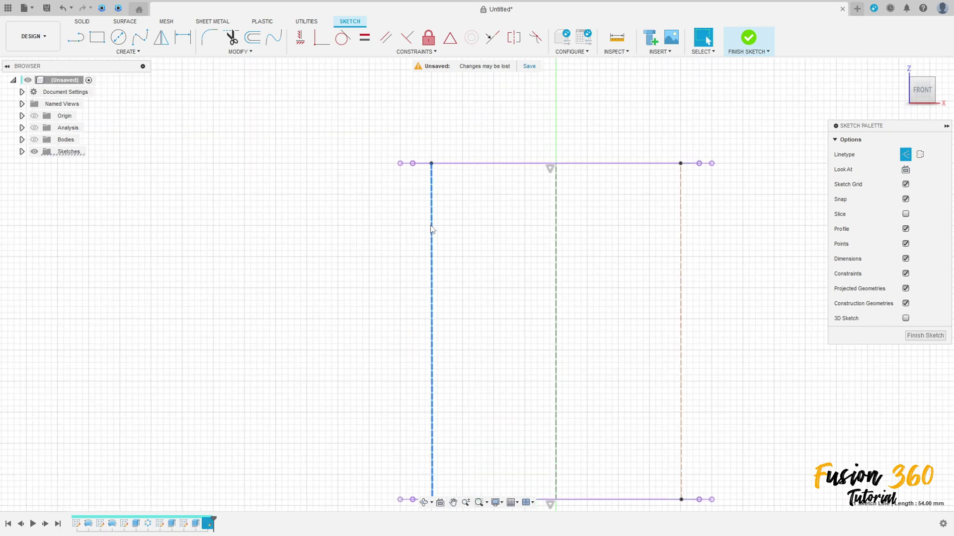
scroll(442, 276, "down", 2)
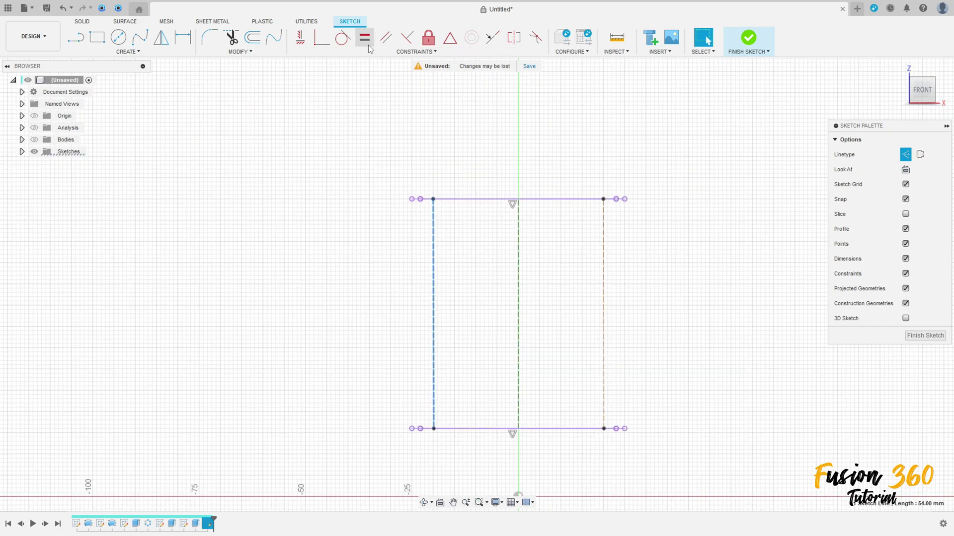
left_click(304, 41)
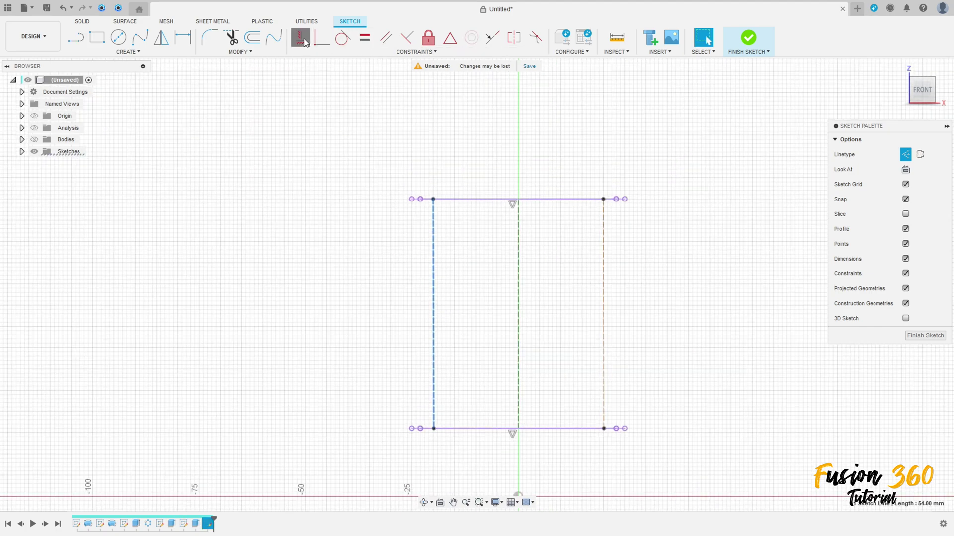
left_click(604, 290)
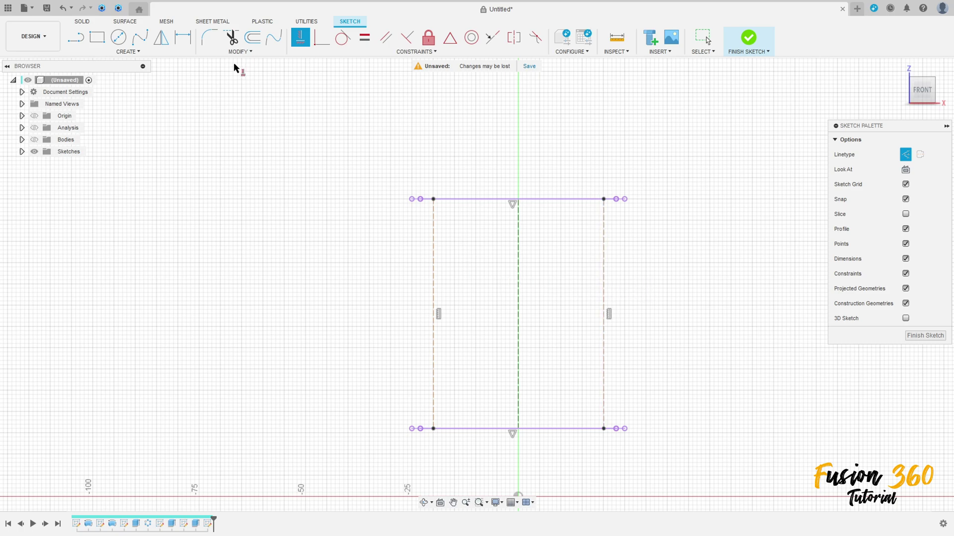
- Dimension the left construction line's lower end to the outer end of the lower projected line and set it to 5 mm
left_click(186, 41)
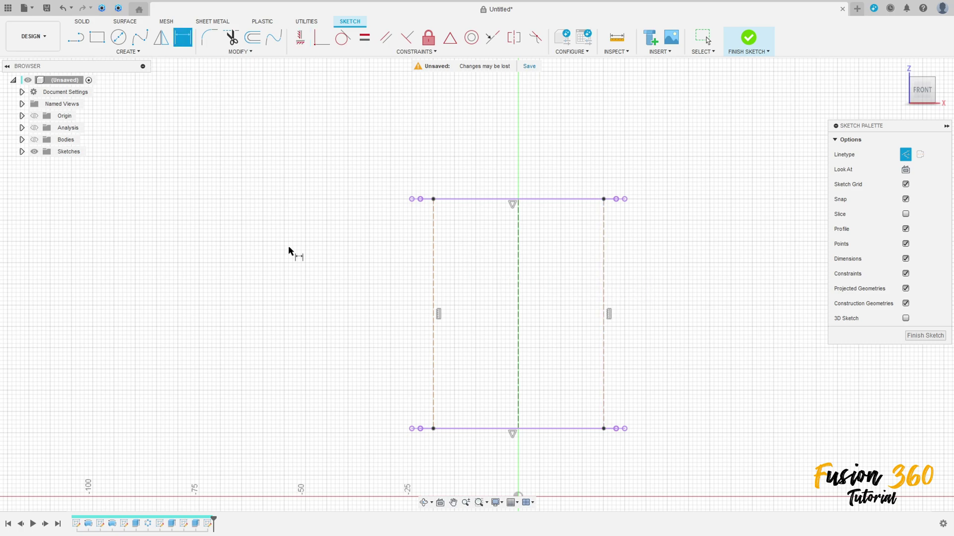
left_click(433, 429)
left_click(411, 429)
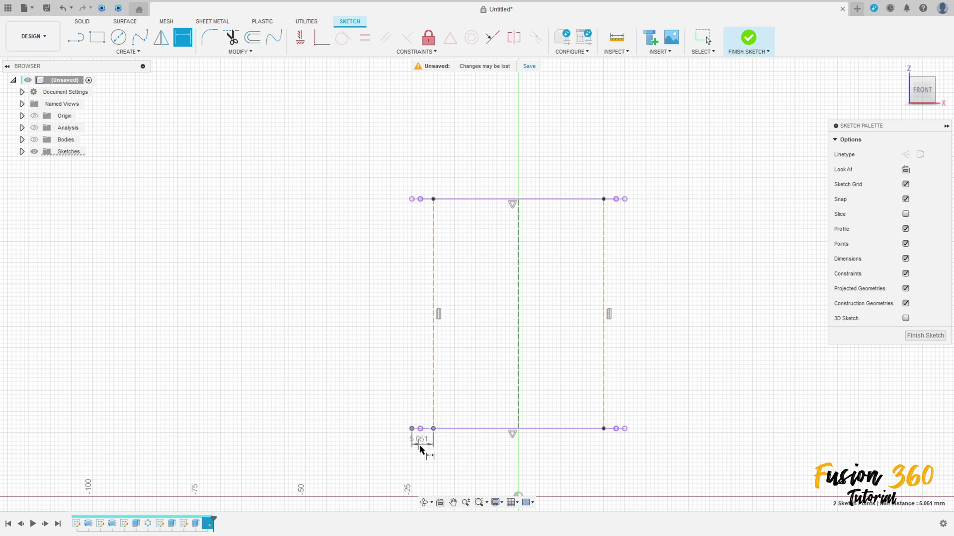
left_click(422, 450)
type("5")
key("Return")
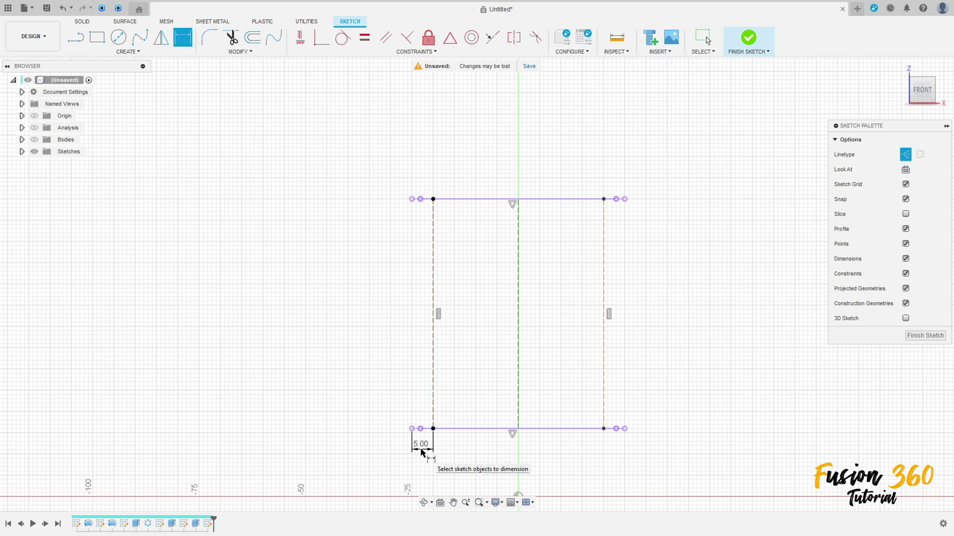
- Dimension the right construction line's lower end to the outer end of the lower projected line and set it to 5 mm
left_click(603, 429)
left_click(625, 429)
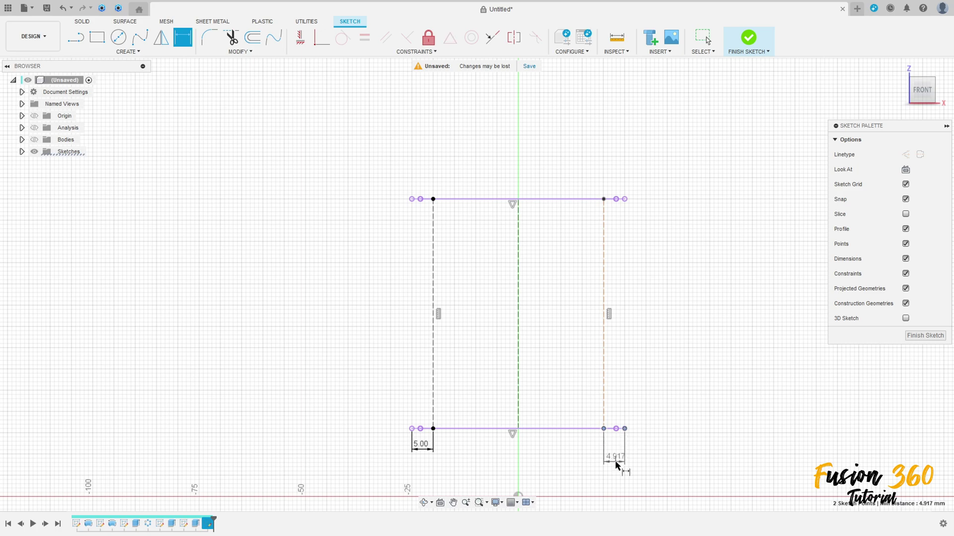
left_click(617, 465)
type("5")
key("Return")
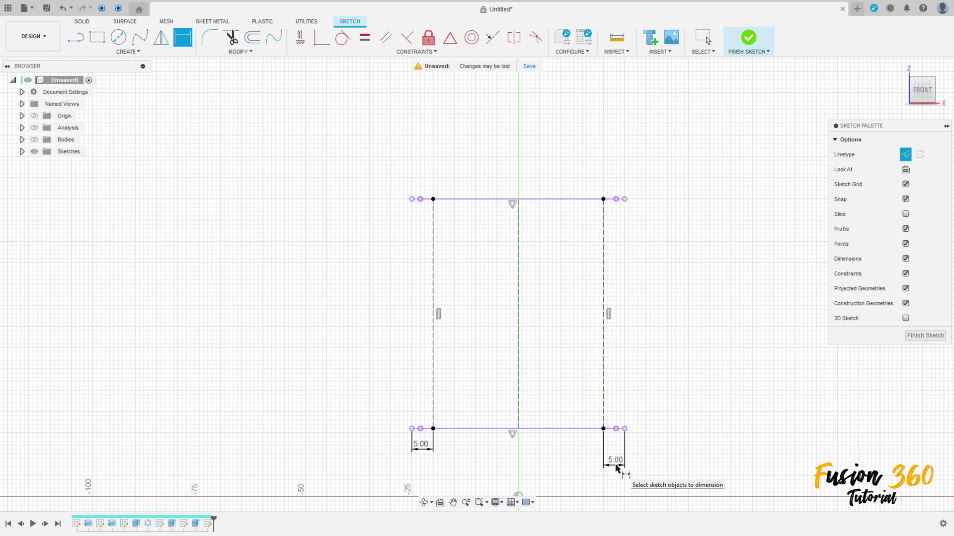
- Draw an S-shaped construction chain from upper left to lower right: two tangent arcs meeting near the centreline, with short end lines about 3 mm long
left_click(76, 36)
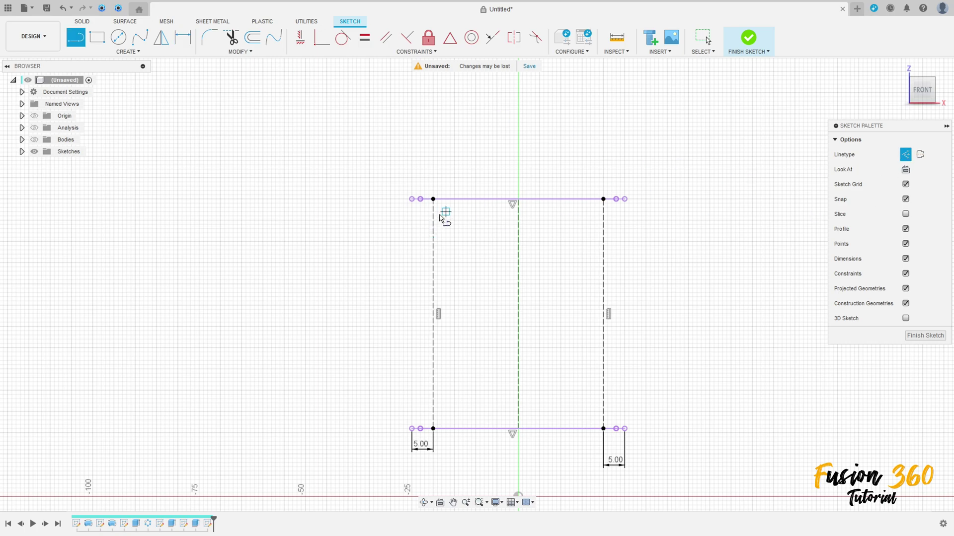
scroll(420, 214, "up", 3)
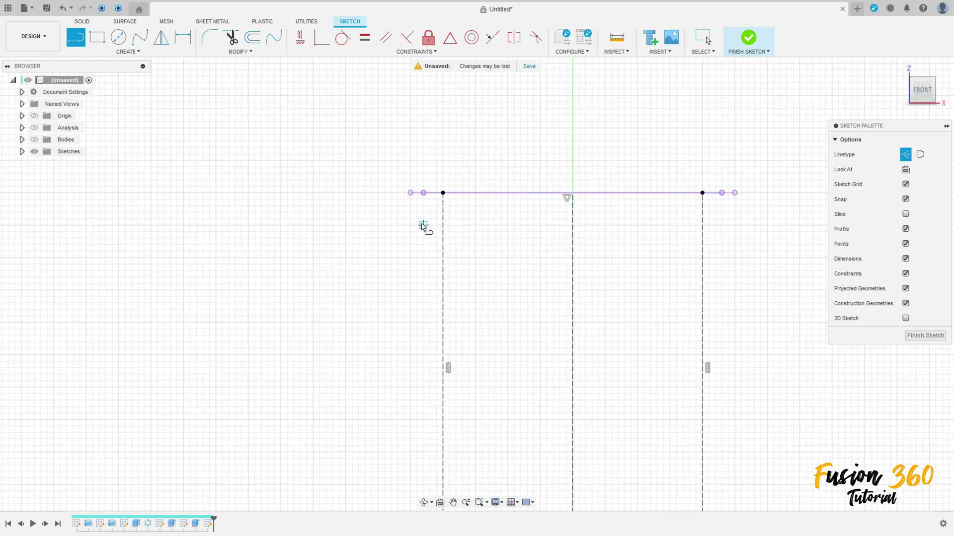
left_click(424, 218)
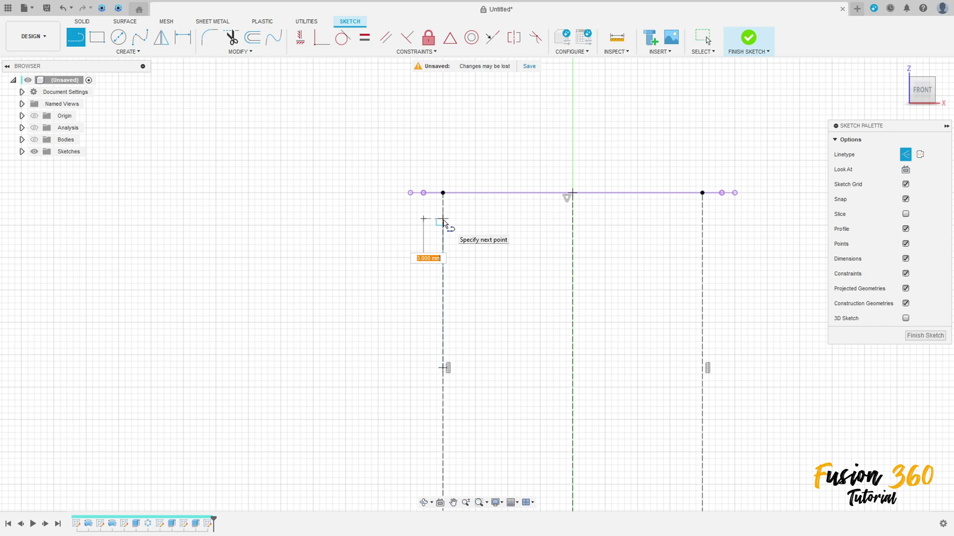
left_click(443, 219)
left_click_drag(443, 220, 702, 487)
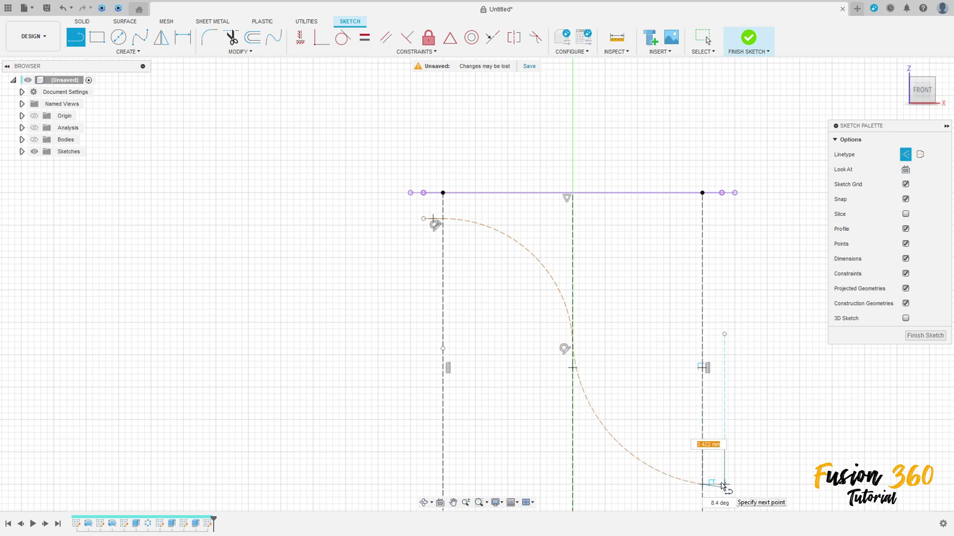
middle_click_drag(661, 448, 626, 404)
key("Escape")
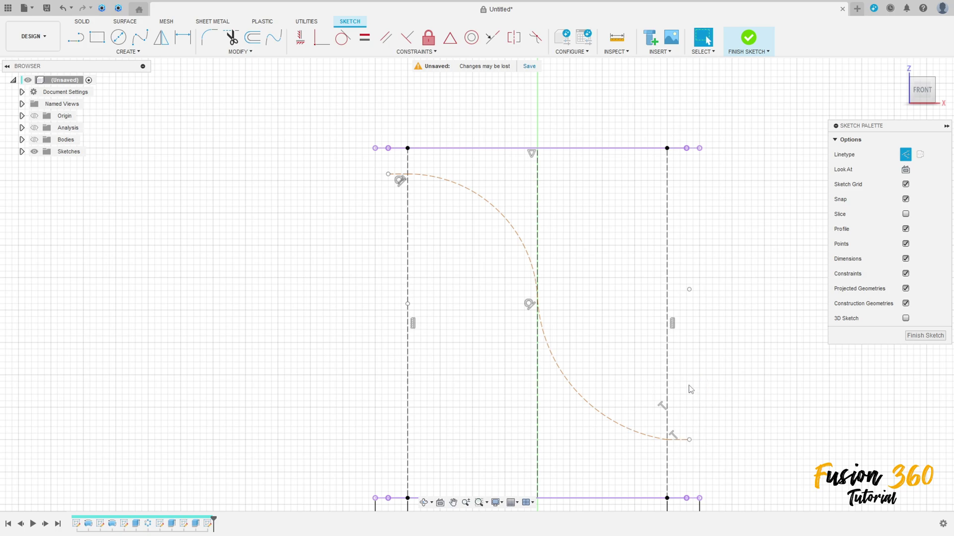
- Align the S-curve's two outer endpoints vertically with the inner projected points on the upper and lower lines, using vertical constraints
left_click(300, 37)
left_click(379, 177)
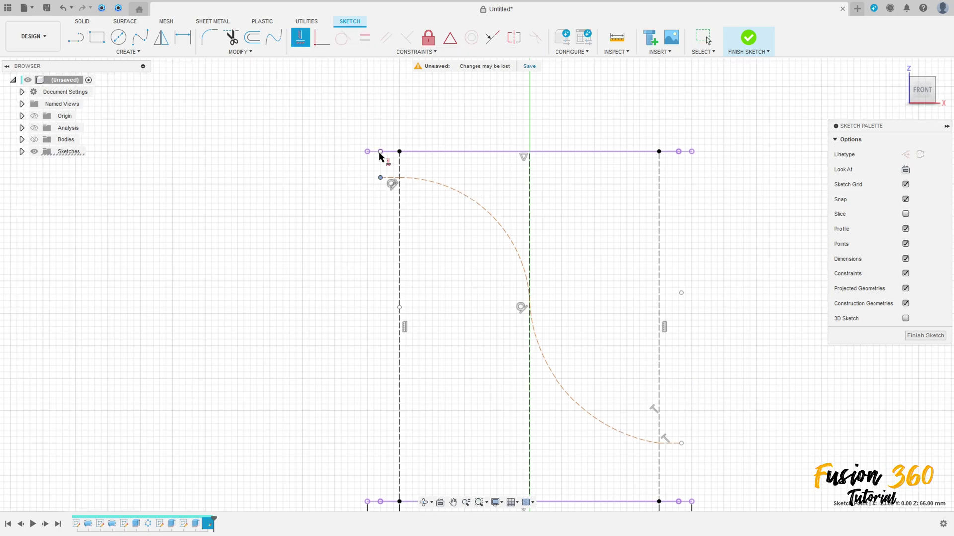
left_click(380, 151)
left_click(681, 443)
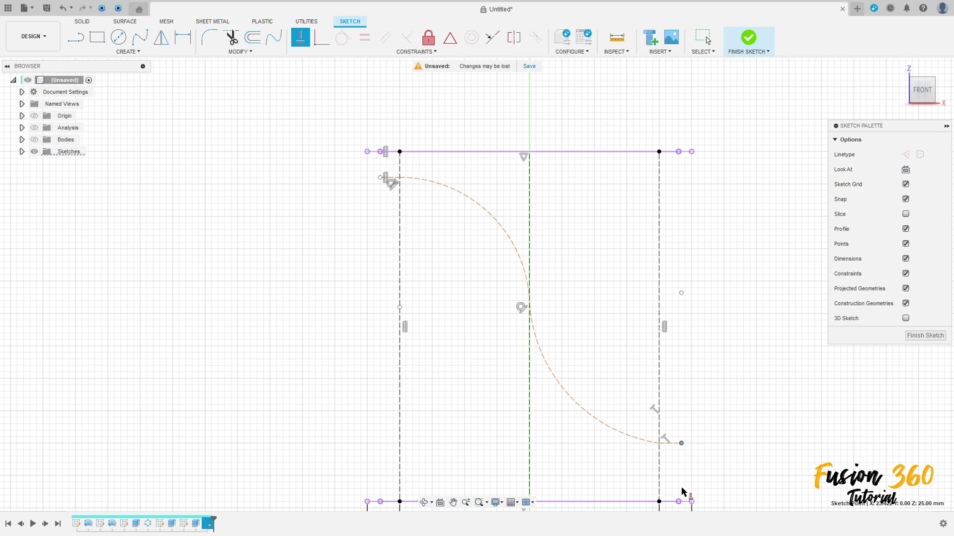
left_click(678, 501)
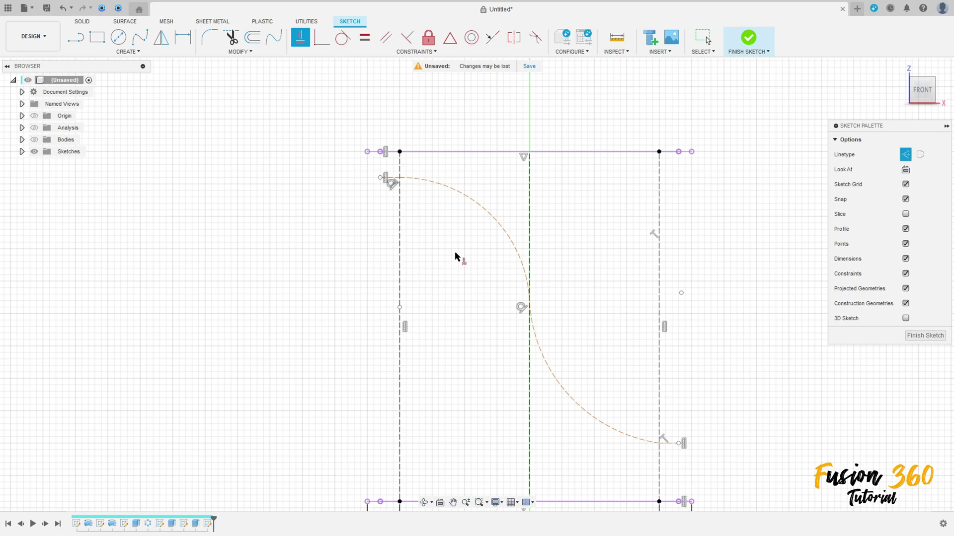
left_click(673, 442)
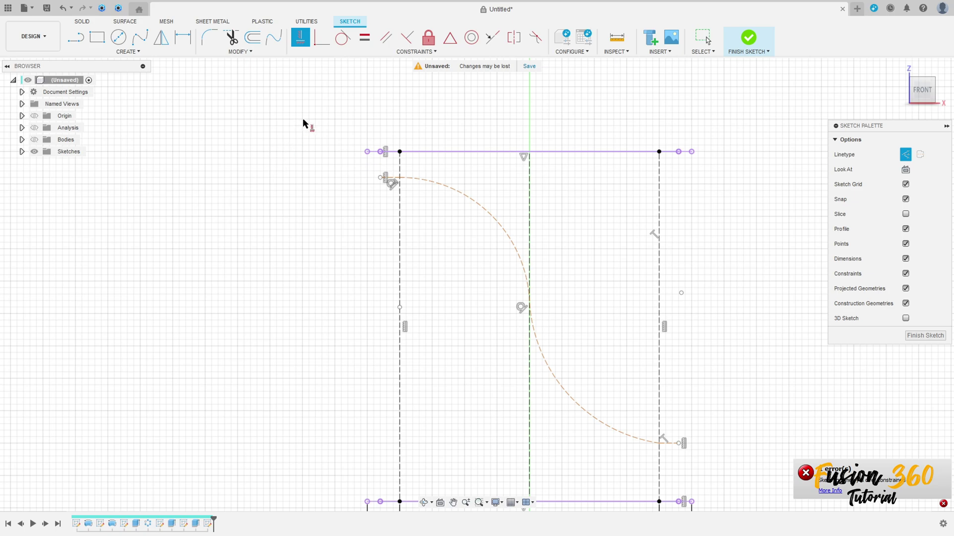
- Make the lower arc tangent to the short end line at the S-curve's lower right end
left_click(343, 38)
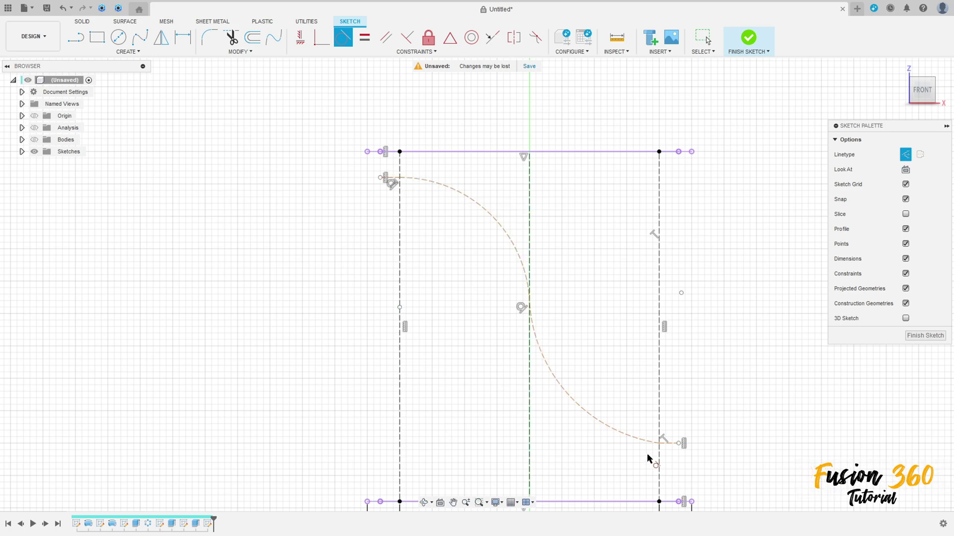
left_click(641, 440)
left_click(671, 442)
- Dimension the S-curve's upper left endpoint to the upper projected line and set the distance to 2.5 mm
scroll(591, 363, "down", 3)
middle_click_drag(554, 375, 481, 341)
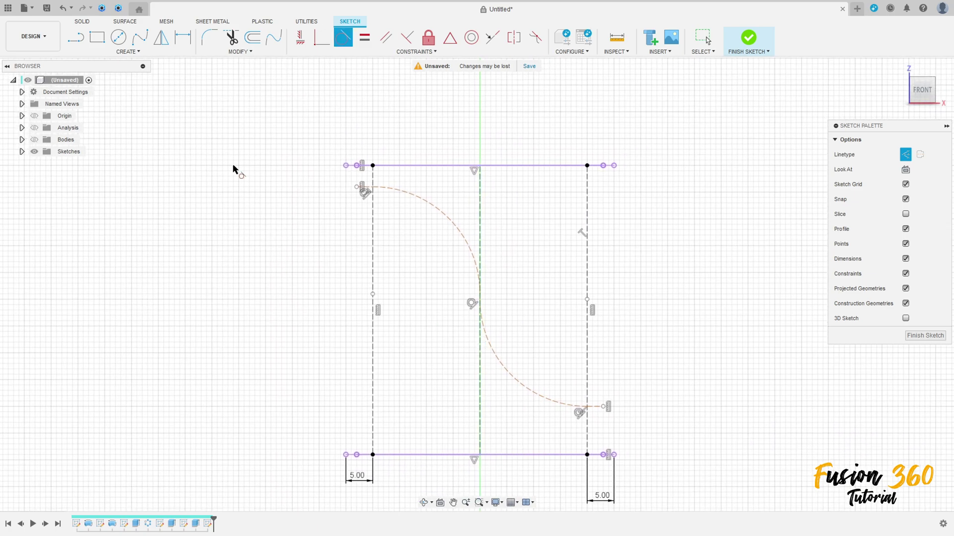
left_click(183, 36)
scroll(347, 191, "up", 2)
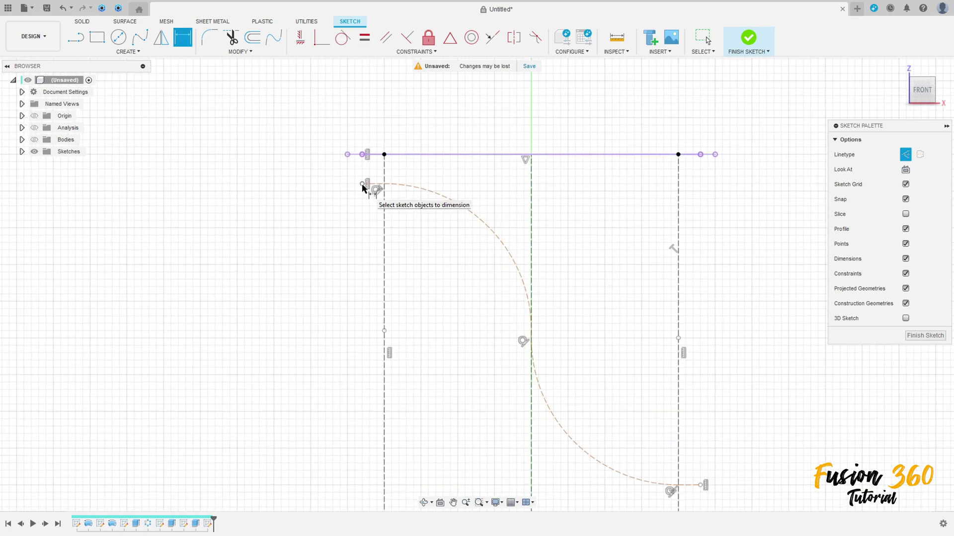
left_click(362, 183)
left_click(366, 154)
left_click(315, 169)
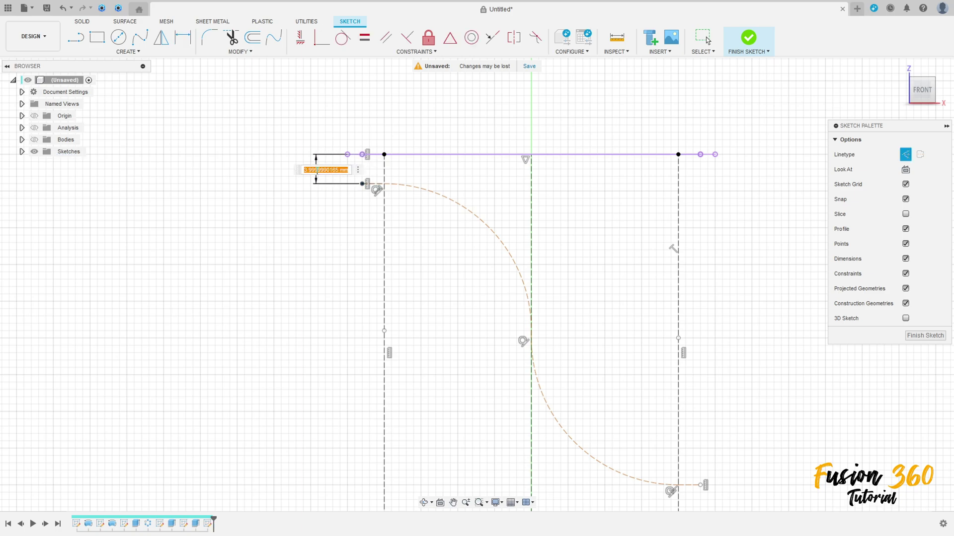
type("2.5")
key("Return")
- Dimension the S-curve's lower right endpoint to the lower projected line and set the distance to 2.5 mm
scroll(605, 383, "down", 3)
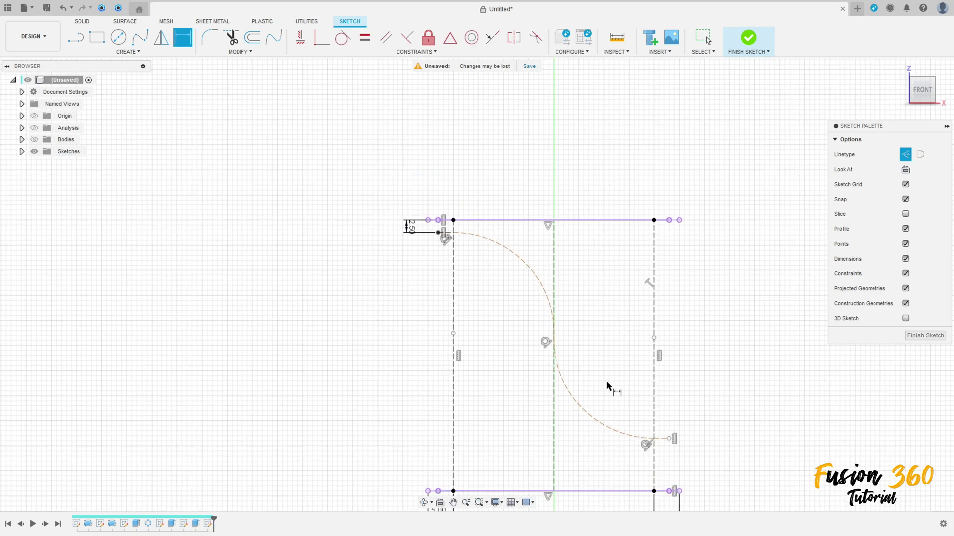
scroll(673, 441, "up", 1)
left_click(670, 438)
left_click(670, 496)
left_click(704, 463)
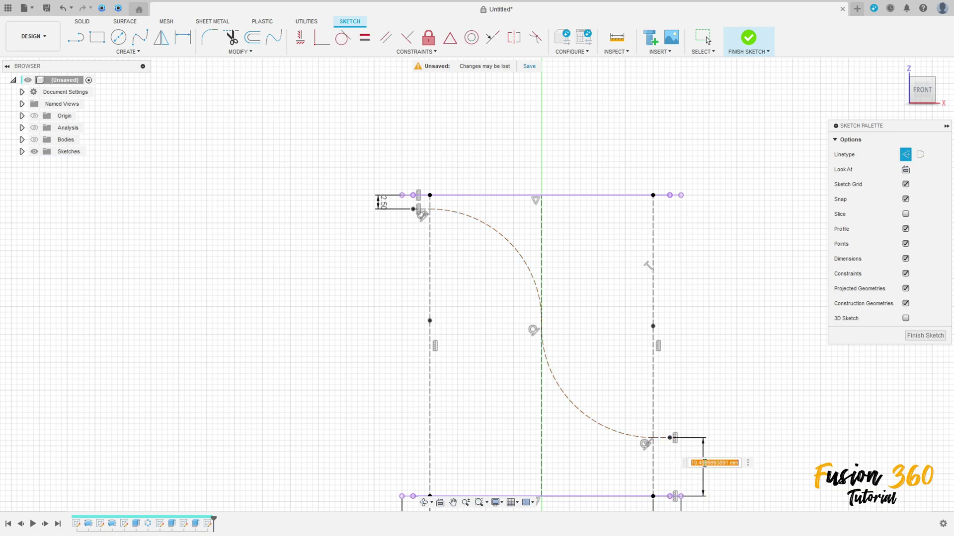
type("2.5")
key("Return")
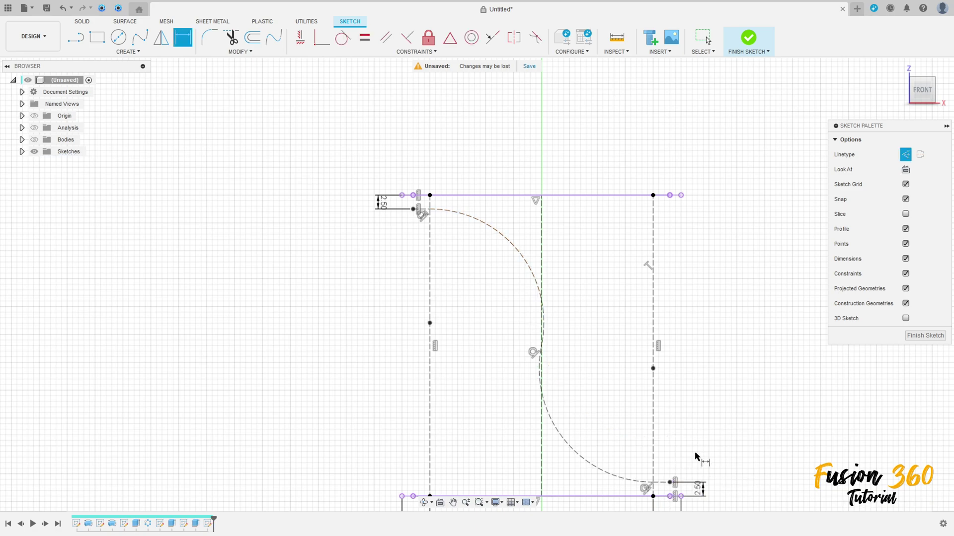
scroll(692, 407, "down", 1)
middle_click_drag(692, 407, 607, 374)
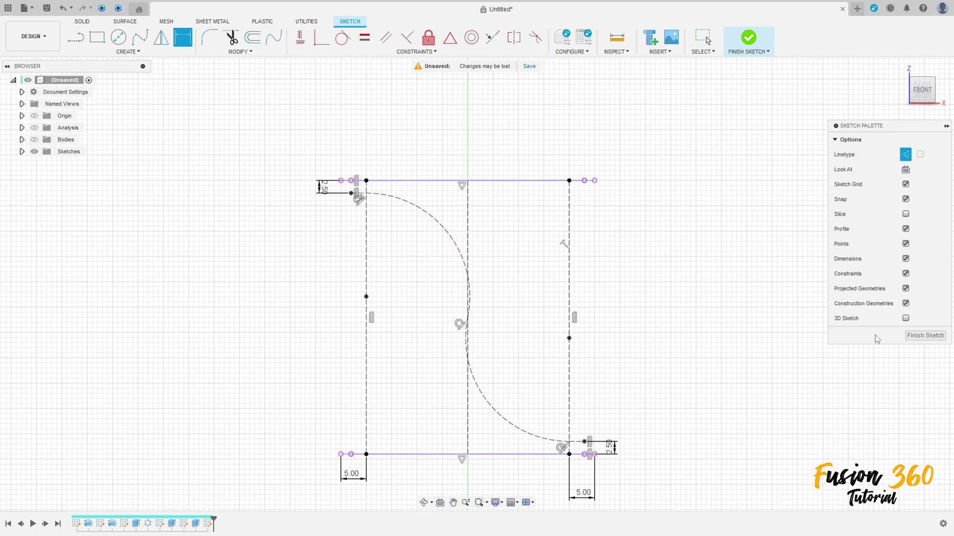
key("Escape")
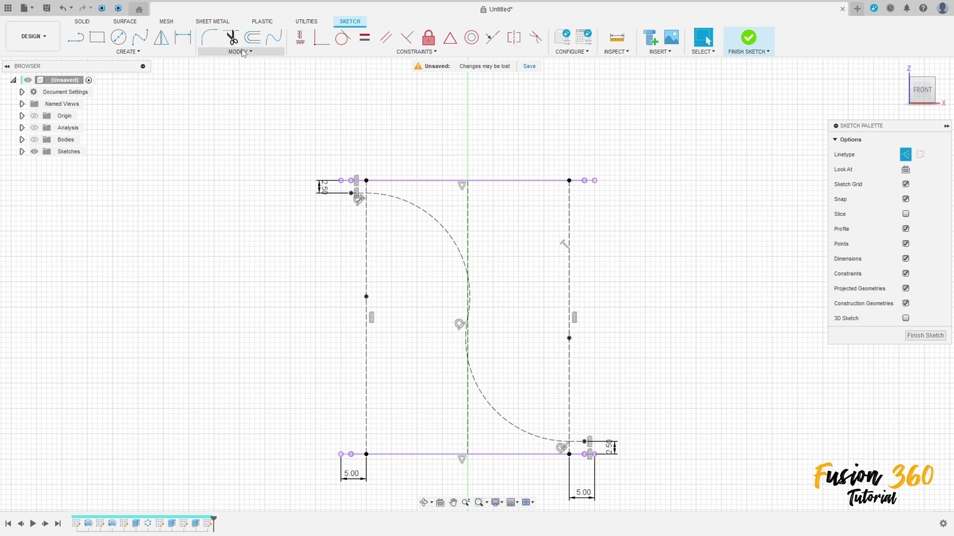
- Offset the S-curve chain 2.5 mm to both sides as solid, non-construction lines
left_click(253, 40)
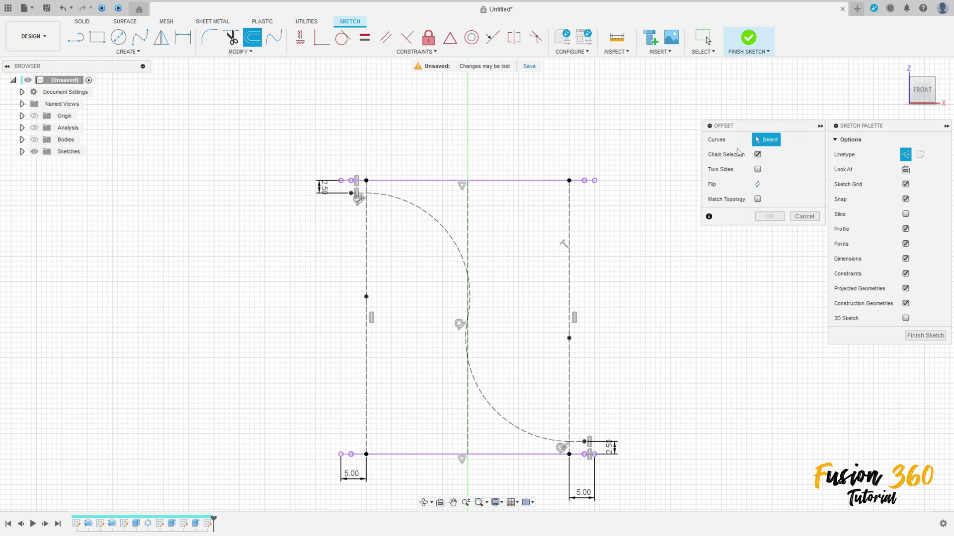
left_click(906, 155)
left_click(417, 212)
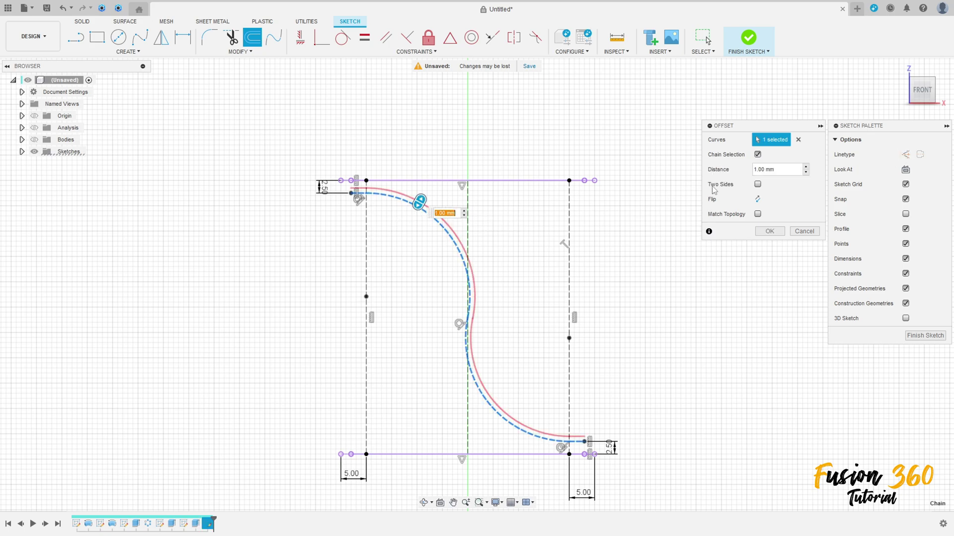
left_click(758, 184)
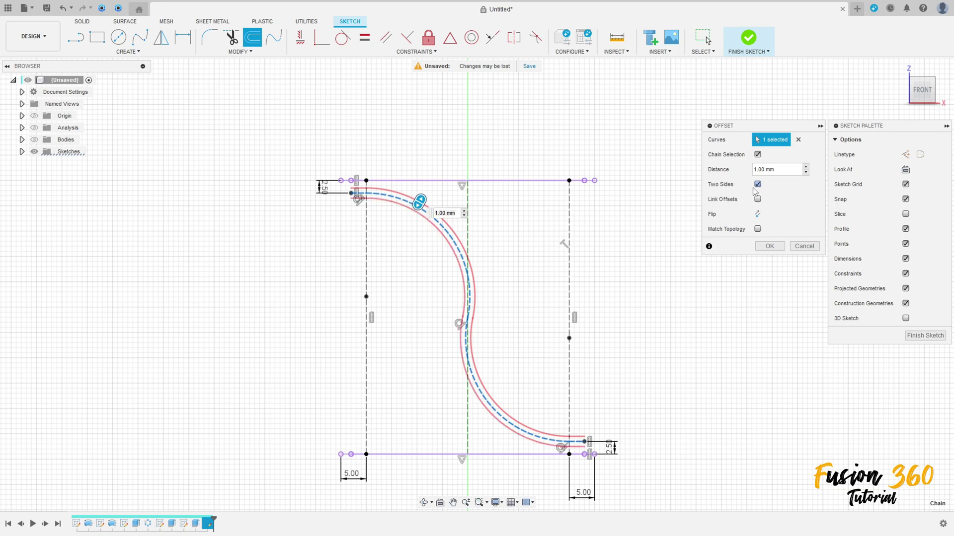
left_click_drag(781, 170, 736, 170)
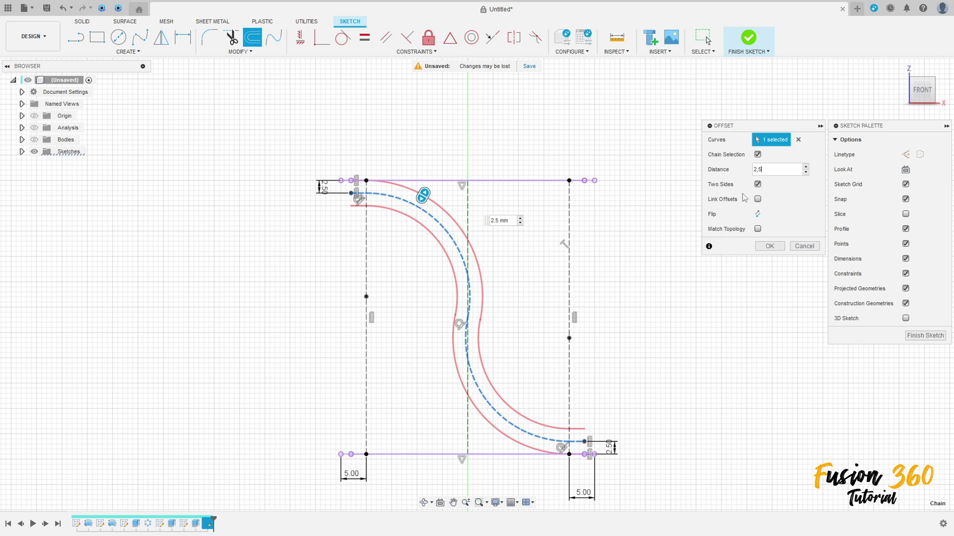
left_click(770, 247)
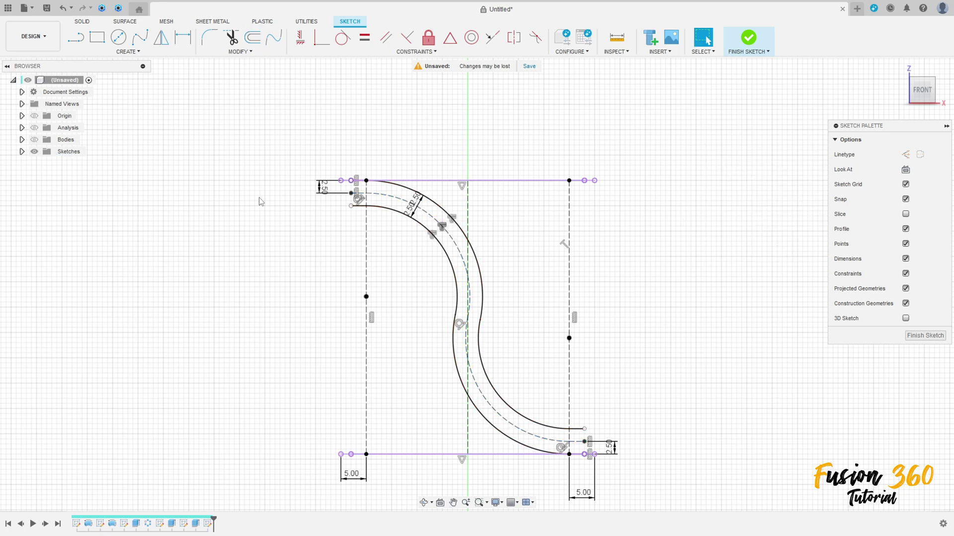
- Close both ends of the offset S-shaped slot with vertical lines and finish the sketch
left_click(76, 37)
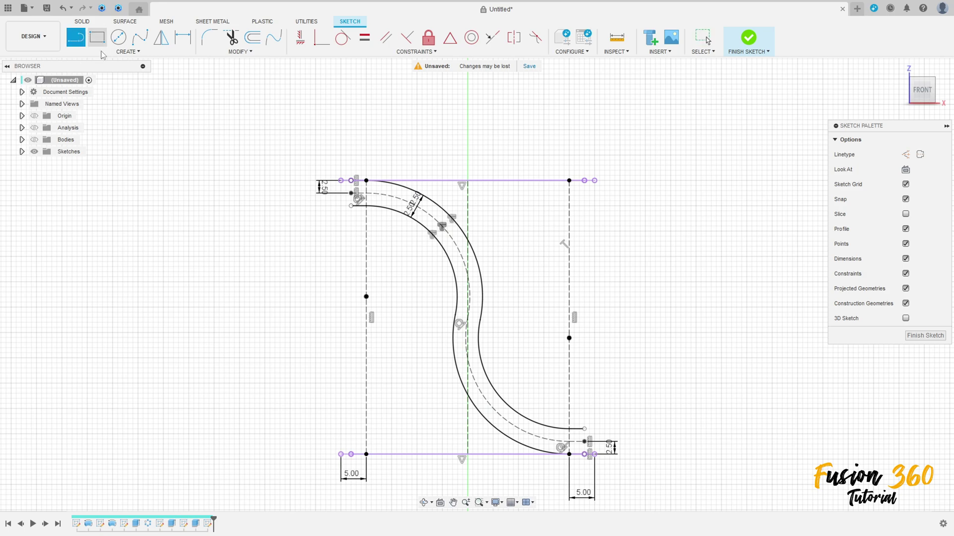
left_click(351, 180)
double_click(351, 205)
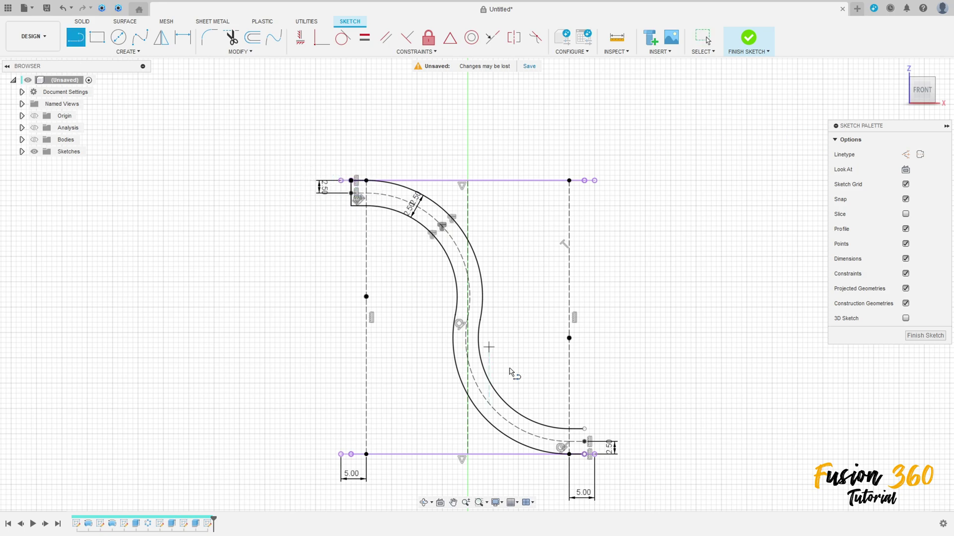
left_click(585, 454)
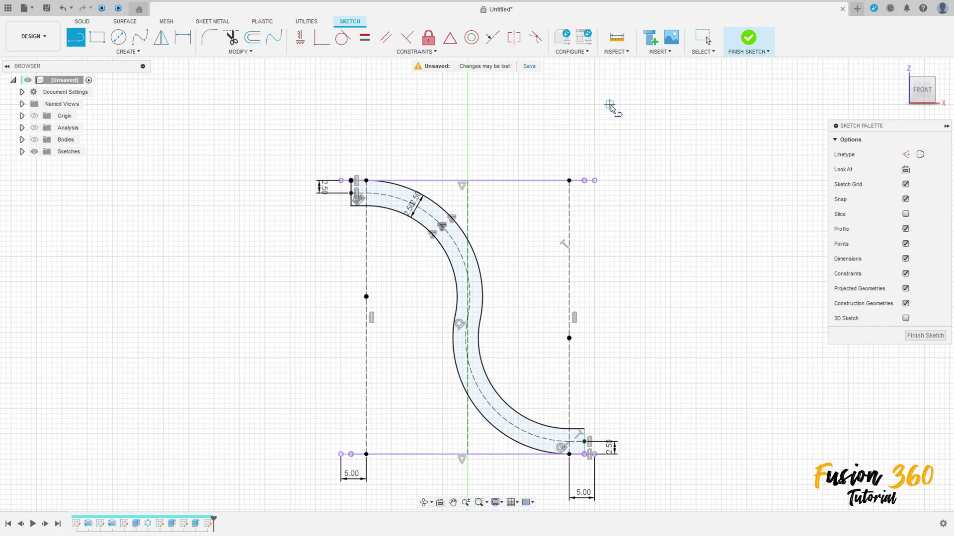
key("Escape")
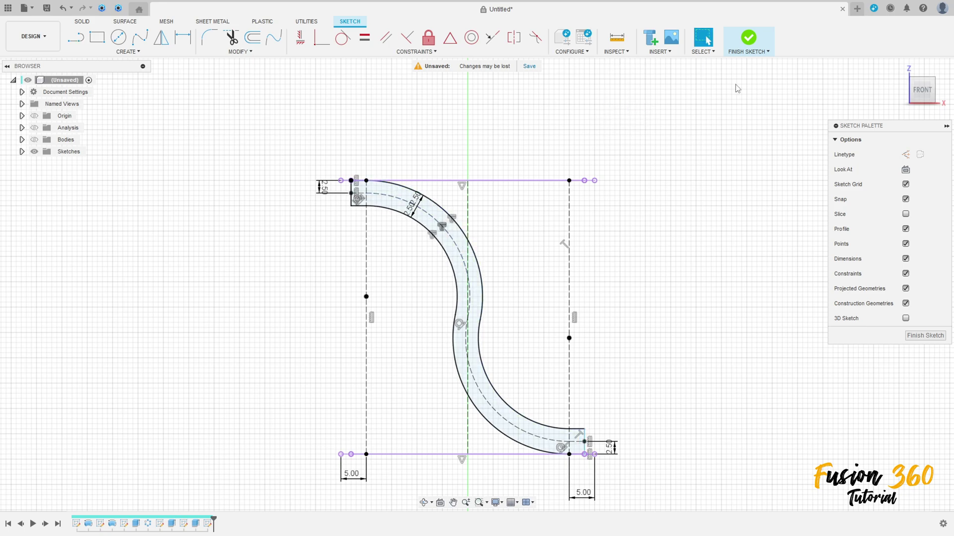
left_click(748, 38)
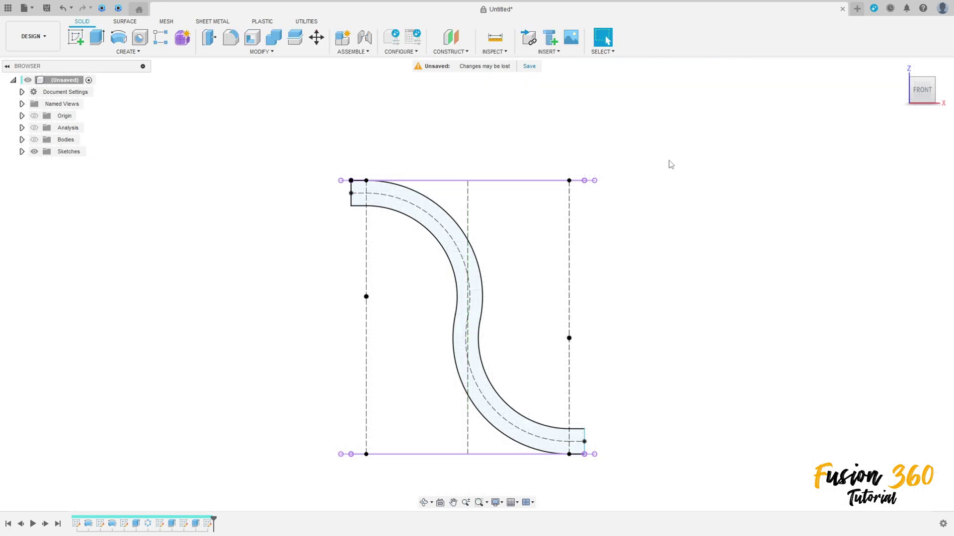
- Show the bodies and extrude the S-shaped profile as a one-sided cut with extent All, flipped, through the cylinder wall
left_click(34, 140)
left_click(97, 37)
left_click(454, 225)
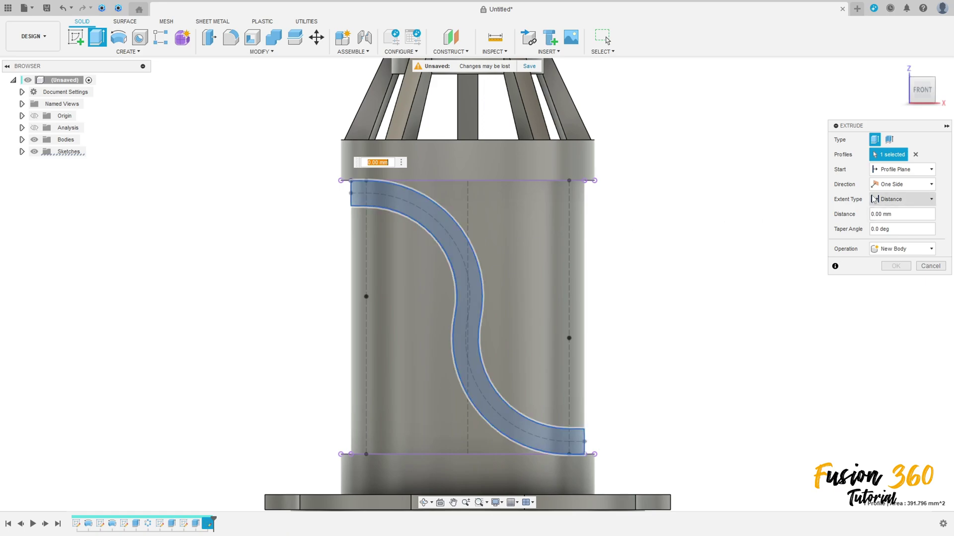
left_click(908, 199)
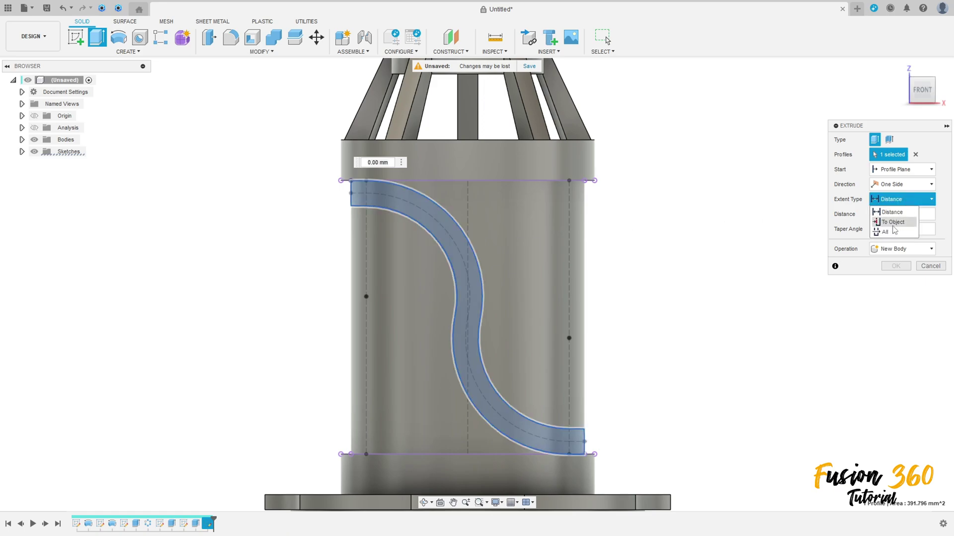
left_click(891, 232)
middle_click_drag(601, 330, 643, 336, "shift")
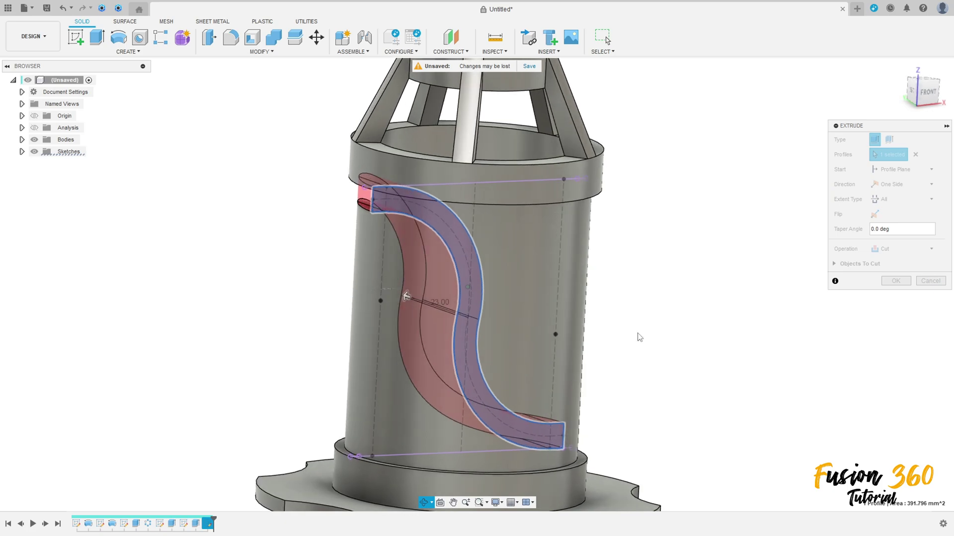
left_click(875, 230)
middle_click_drag(736, 281, 710, 274, "shift")
left_click(901, 70)
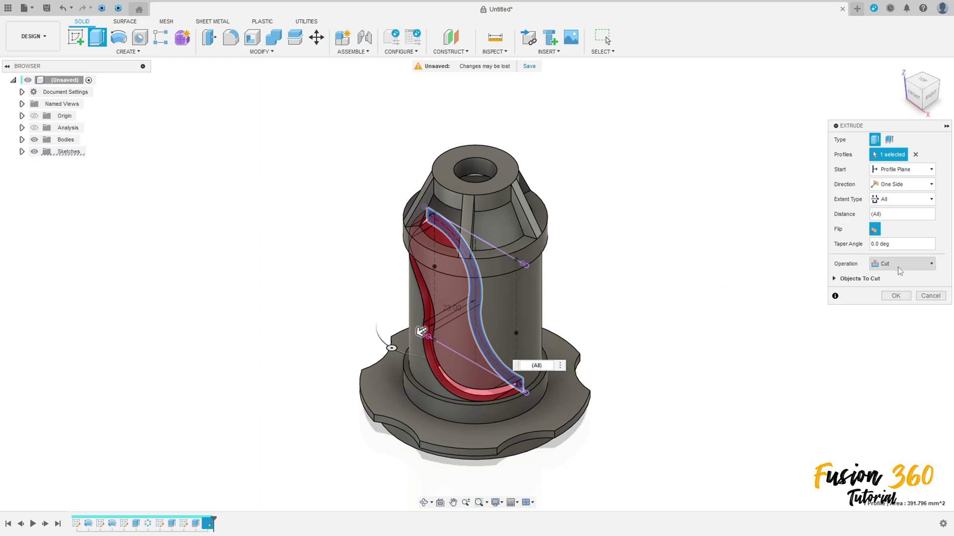
left_click(895, 296)
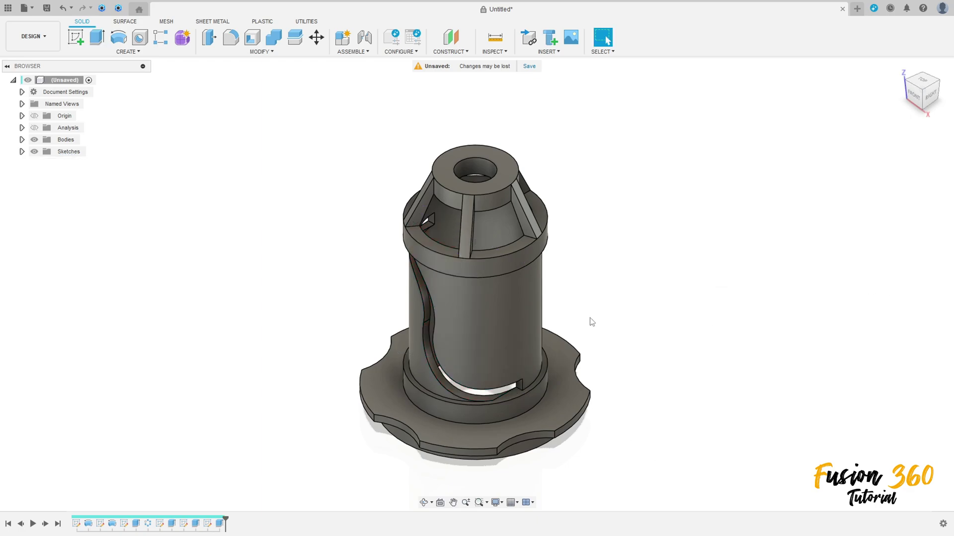
- Start a sketch on the YZ origin plane and draw a 5 mm diameter circle on the S-shaped slot's lower end edge
mouse_move(592, 323)
middle_mouse_down("shift")
mouse_move(594, 281)
mouse_move(643, 276)
mouse_move(656, 271)
mouse_move(634, 277)
mouse_move(694, 248)
middle_mouse_up("shift")
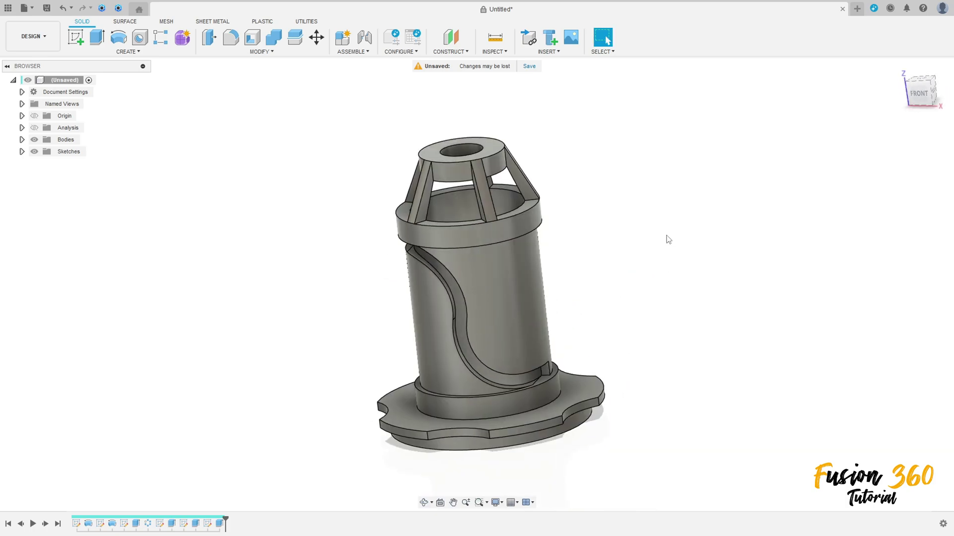
left_click(78, 41)
middle_click_drag(496, 377, 481, 389, "shift")
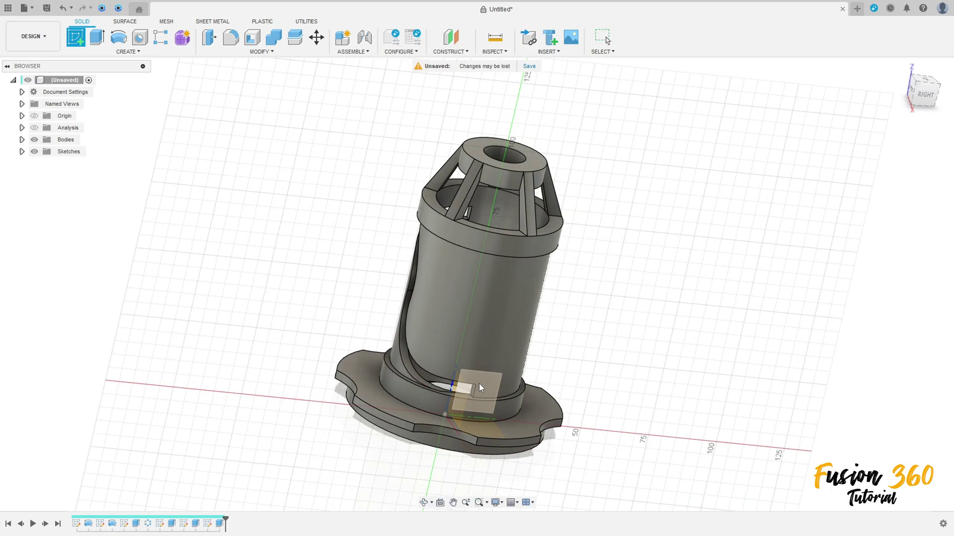
left_click(481, 389)
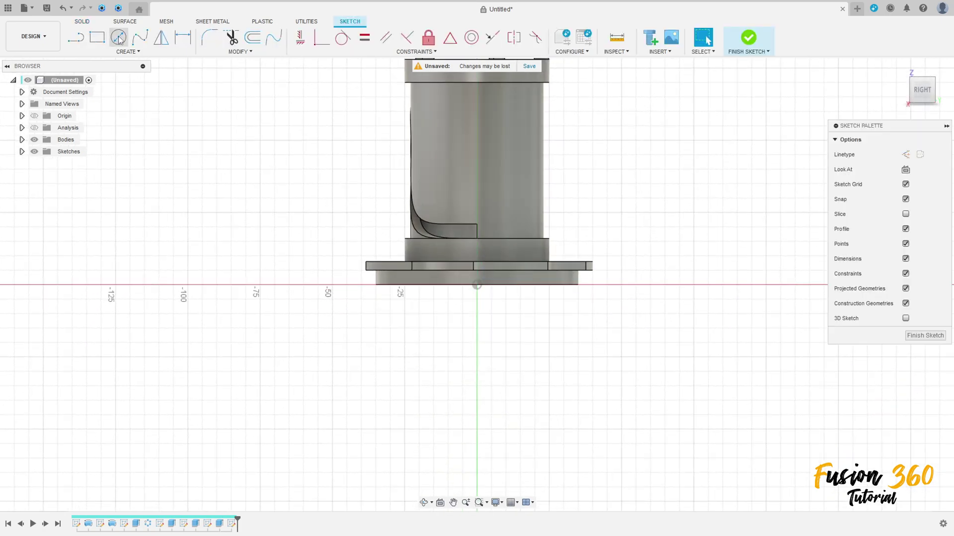
left_click(120, 38)
scroll(447, 243, "up", 5)
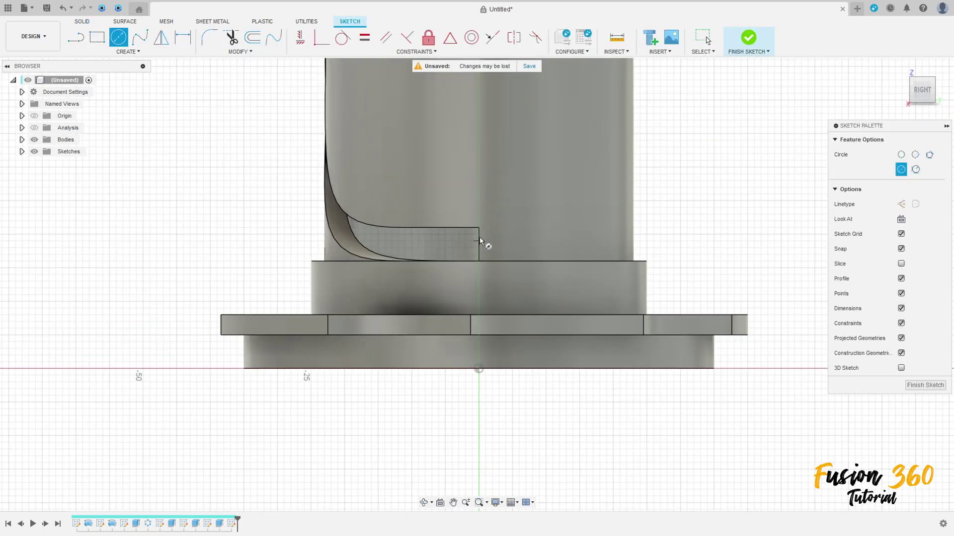
left_click(479, 242)
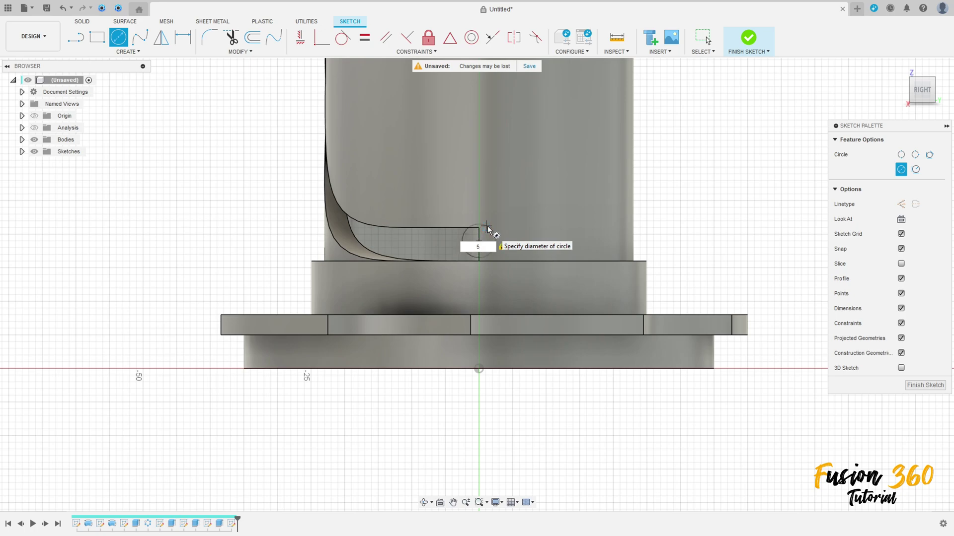
key("Return")
key("Escape")
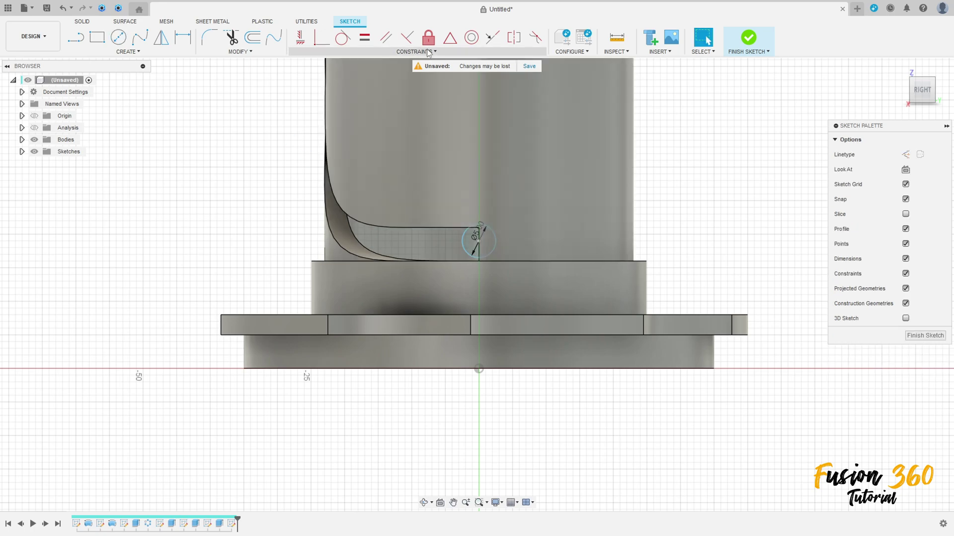
- Constrain the circle's centre to the midpoint of the slot's lower end edge and finish the sketch
left_click(449, 38)
scroll(496, 247, "up", 3)
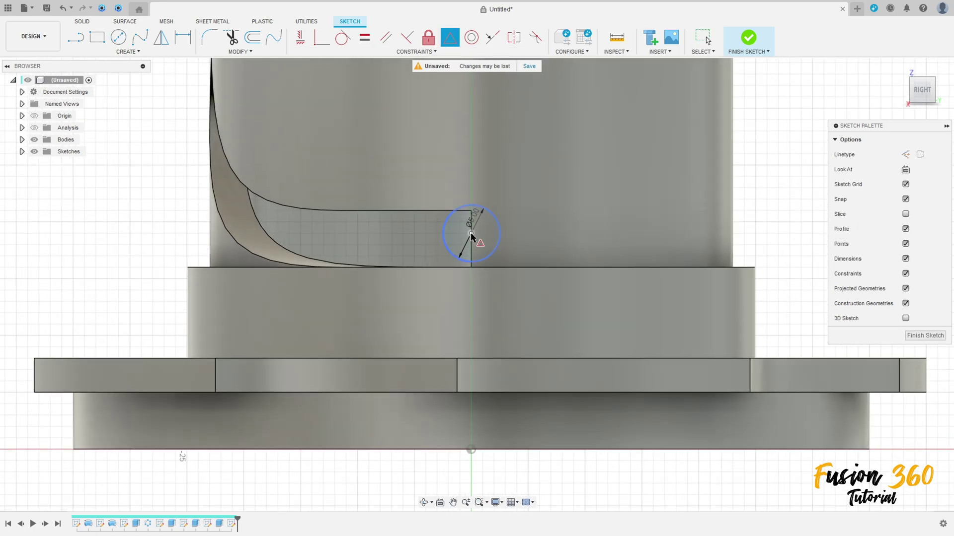
left_click(471, 234)
left_click(471, 249)
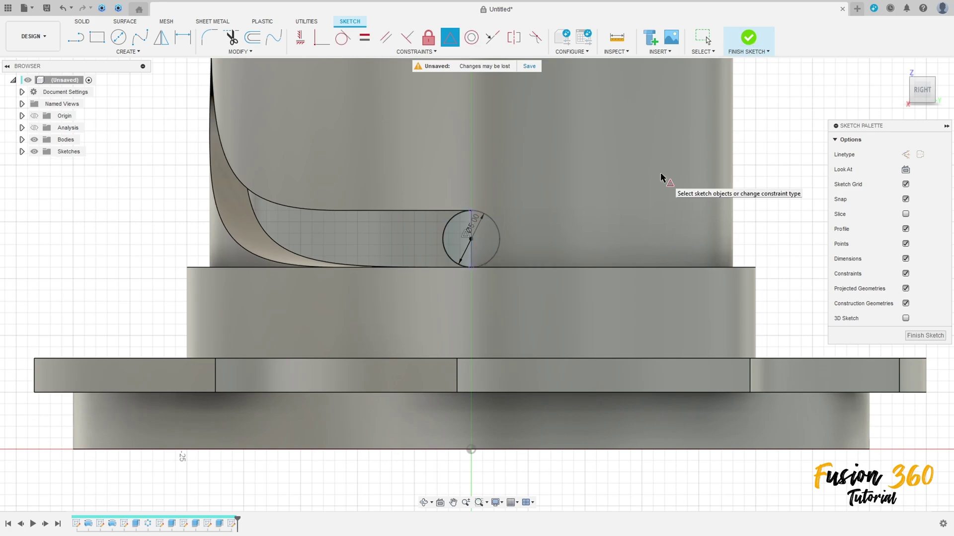
key("Escape")
scroll(431, 414, "down", 5)
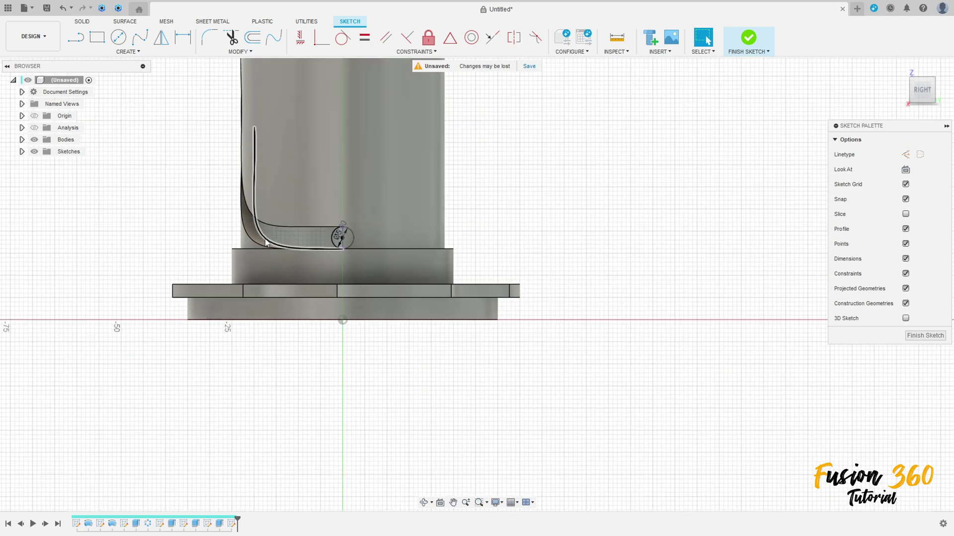
mouse_move(248, 279)
middle_mouse_down()
mouse_move(374, 351)
mouse_move(383, 395)
middle_mouse_up()
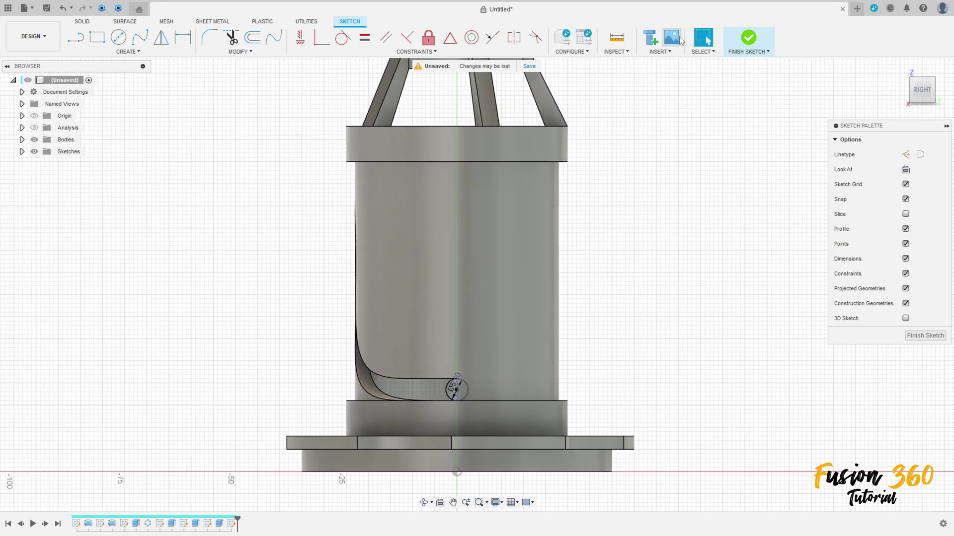
left_click(748, 37)
- Extrude both halves of the circle as a one-sided cut with extent All to round the slot's lower end
key("e")
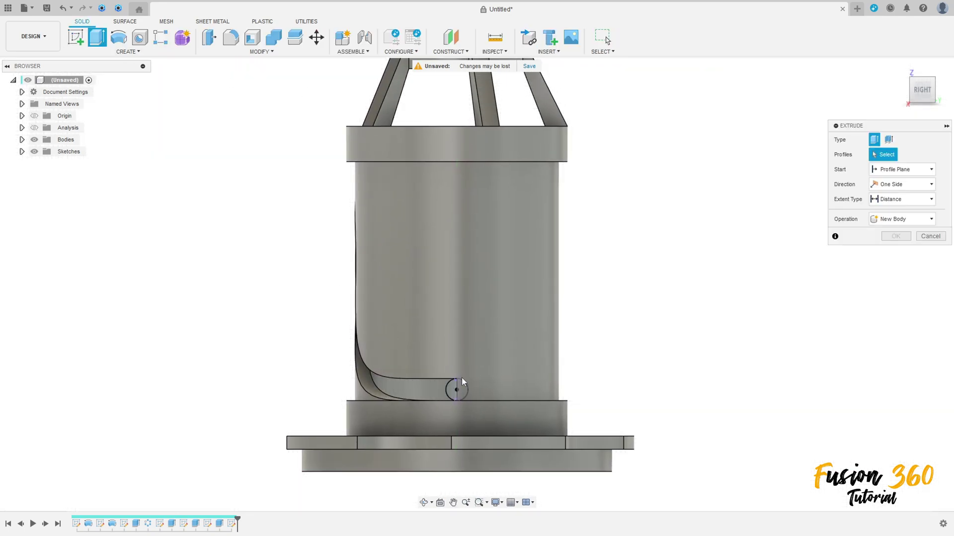
left_click(451, 393)
left_click(454, 390)
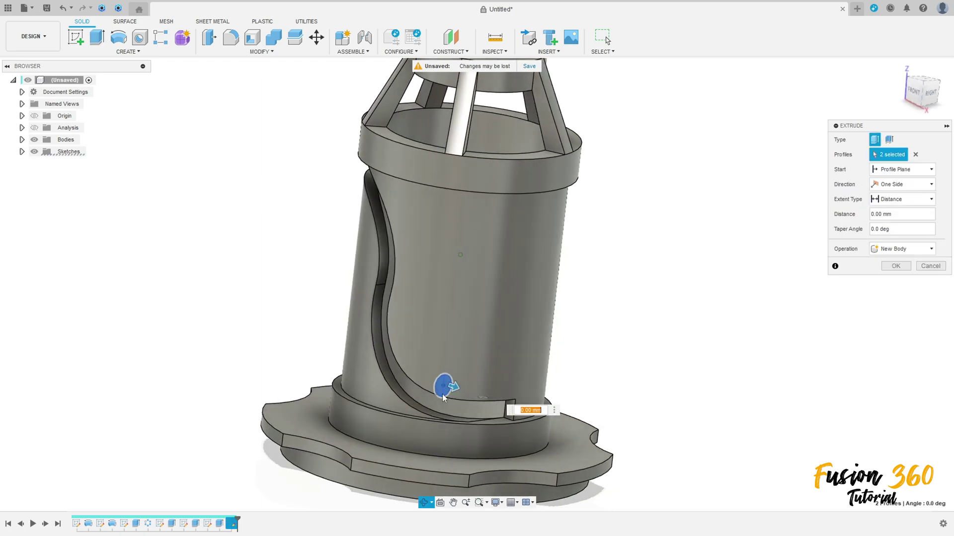
left_click_drag(453, 387, 574, 428)
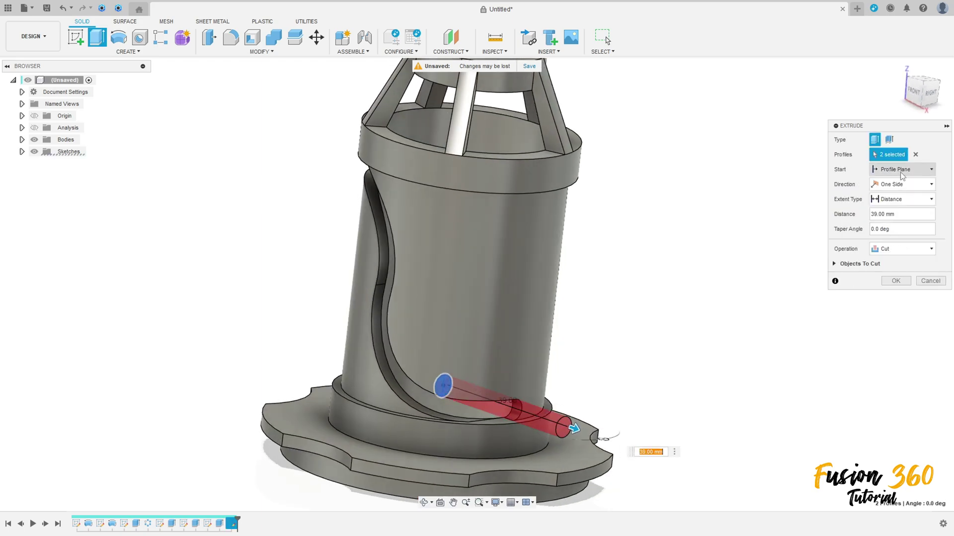
left_click(901, 199)
left_click(884, 232)
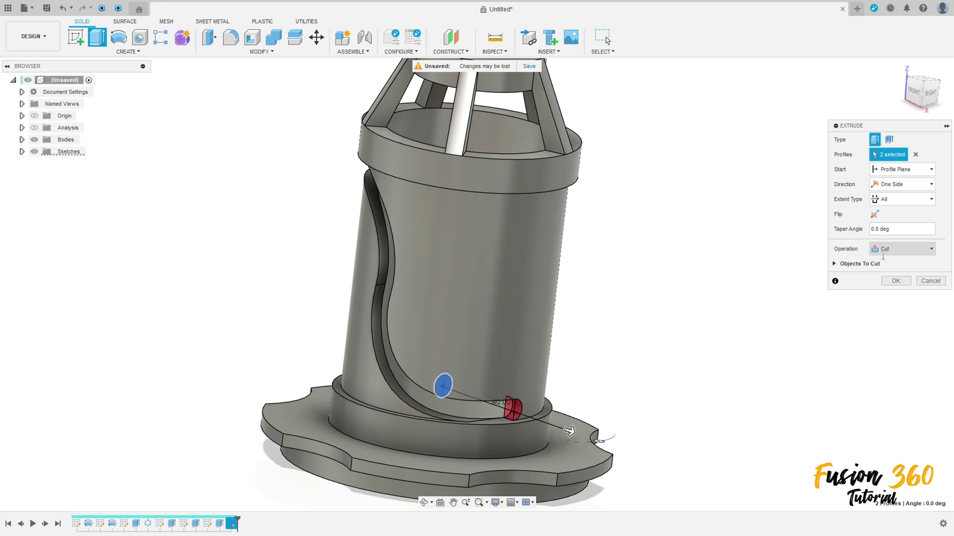
left_click(896, 281)
- Start a sketch on the YZ origin plane, viewed from the left, and draw a 5 mm diameter circle at the slot's upper end
mouse_move(738, 294)
middle_mouse_down("shift")
mouse_move(666, 260)
mouse_move(758, 277)
middle_mouse_up("shift")
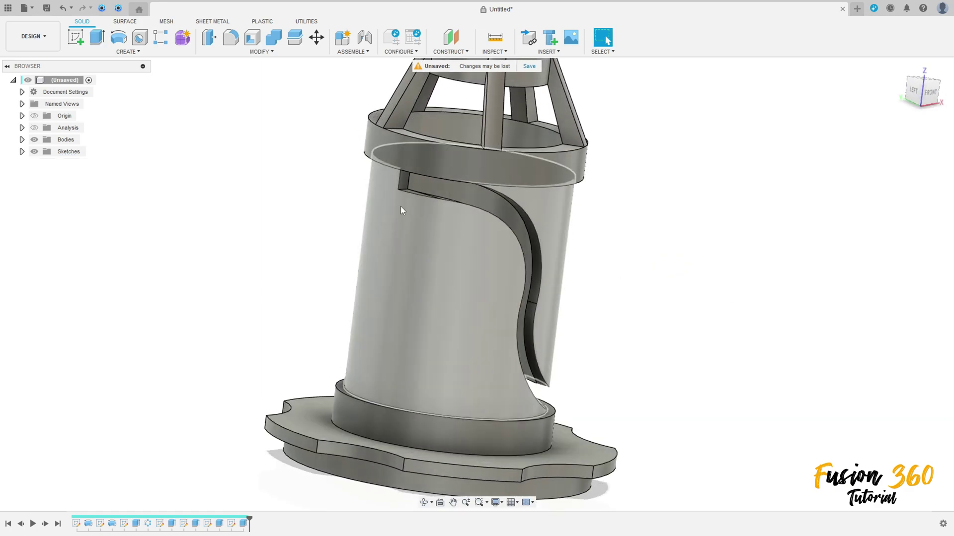
left_click(73, 39)
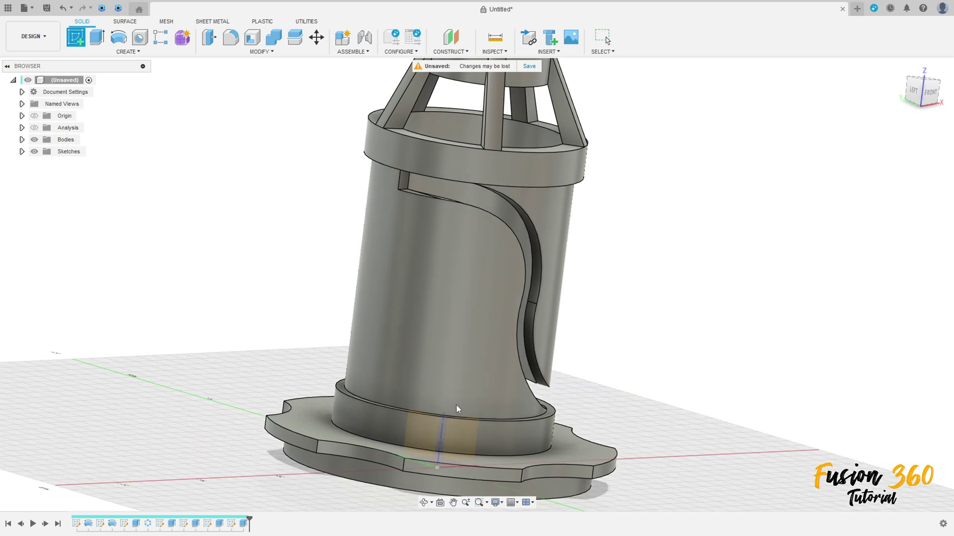
middle_click_drag(459, 408, 486, 444, "shift")
left_click(485, 443)
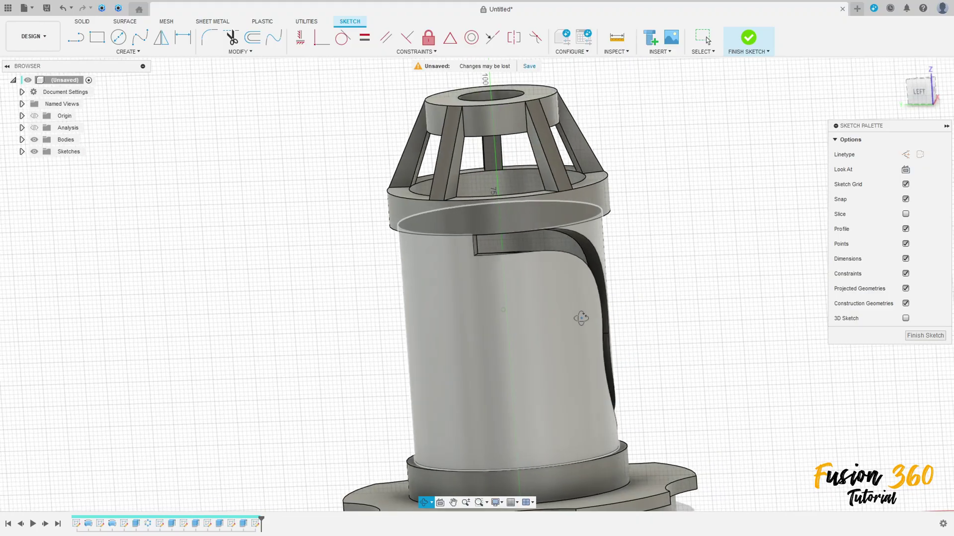
mouse_move(591, 308)
middle_mouse_down("shift")
mouse_move(597, 320)
mouse_move(557, 280)
mouse_move(548, 287)
middle_mouse_up("shift")
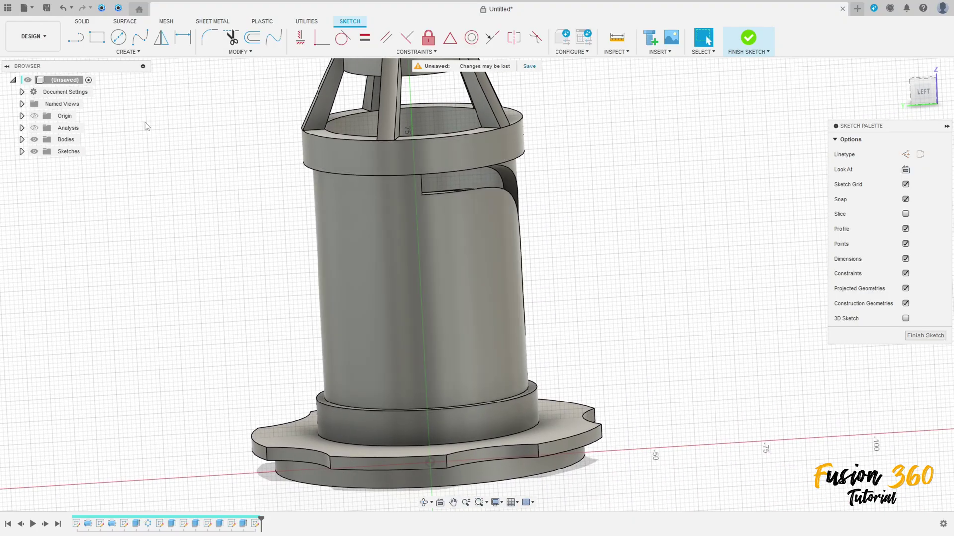
left_click(118, 37)
middle_click_drag(423, 189, 462, 196, "shift")
left_click(923, 91)
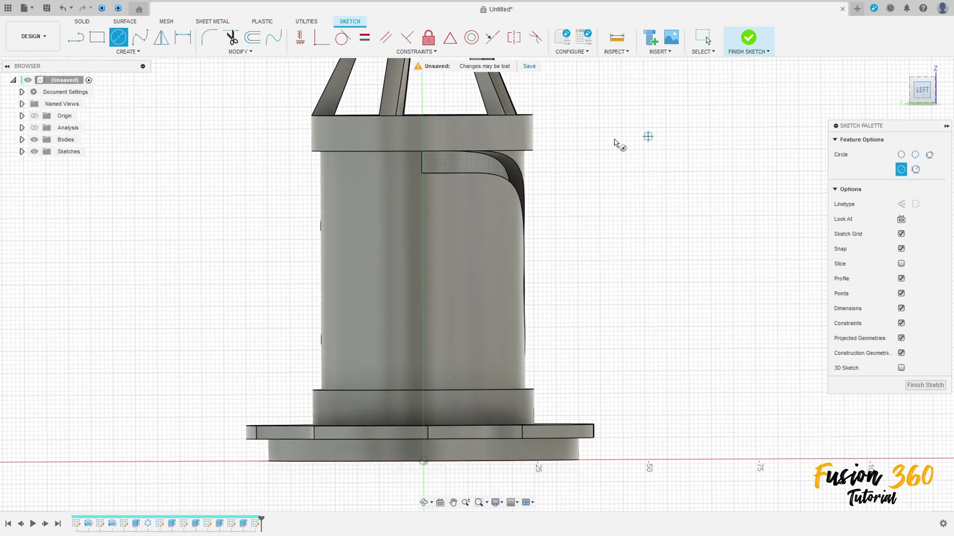
left_click(422, 164)
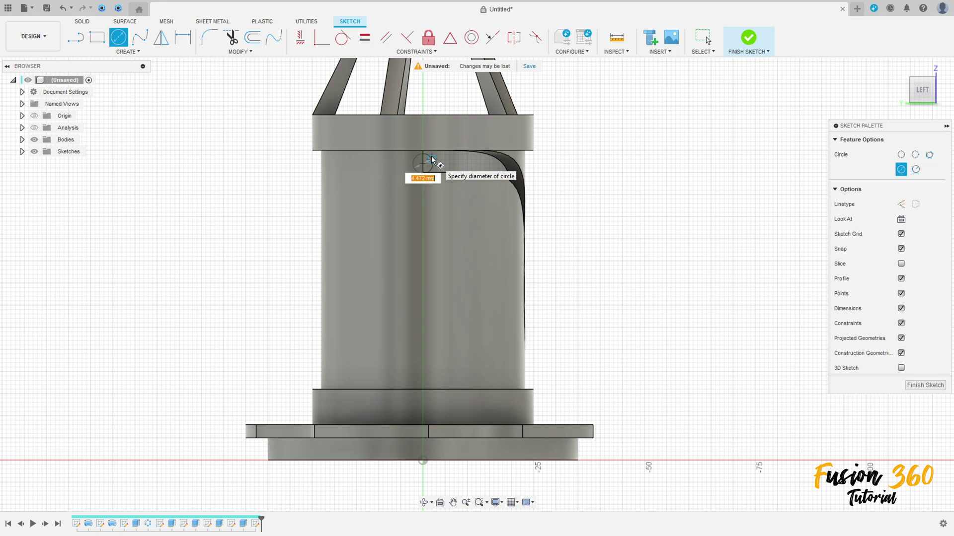
key("Return")
key("Escape")
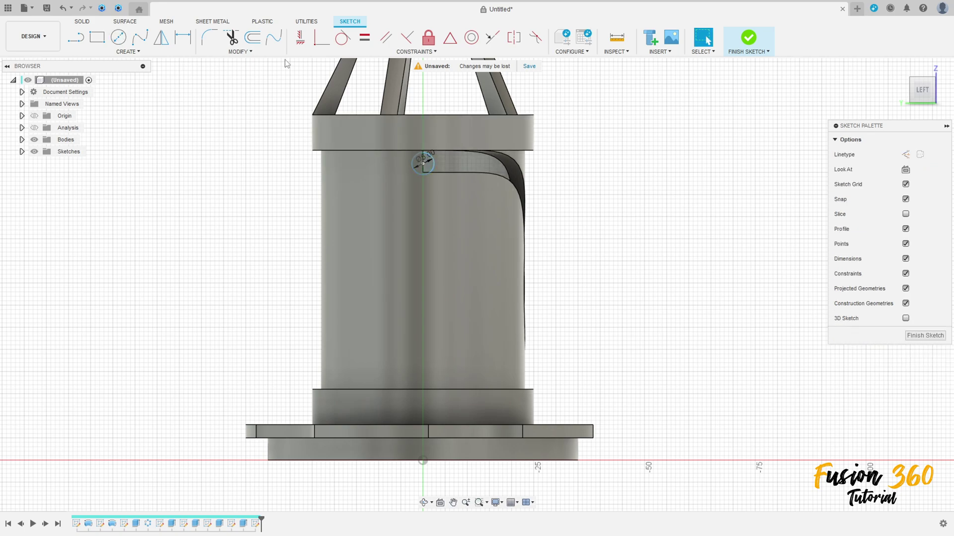
- Try to apply a midpoint constraint between the circle's centre and the slot's upper end edge
left_click(450, 38)
scroll(436, 177, "up", 5)
left_click(415, 157)
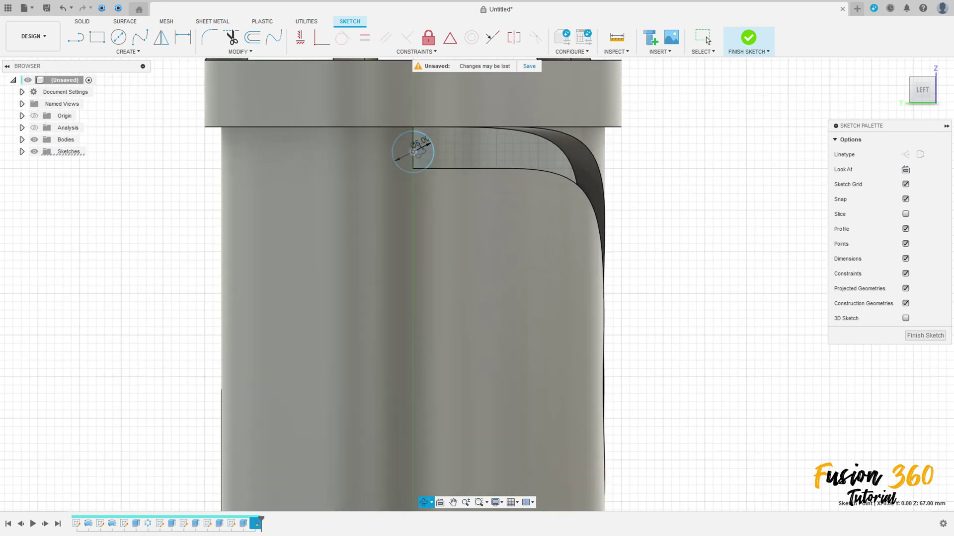
middle_click_drag(420, 149, 401, 160, "shift")
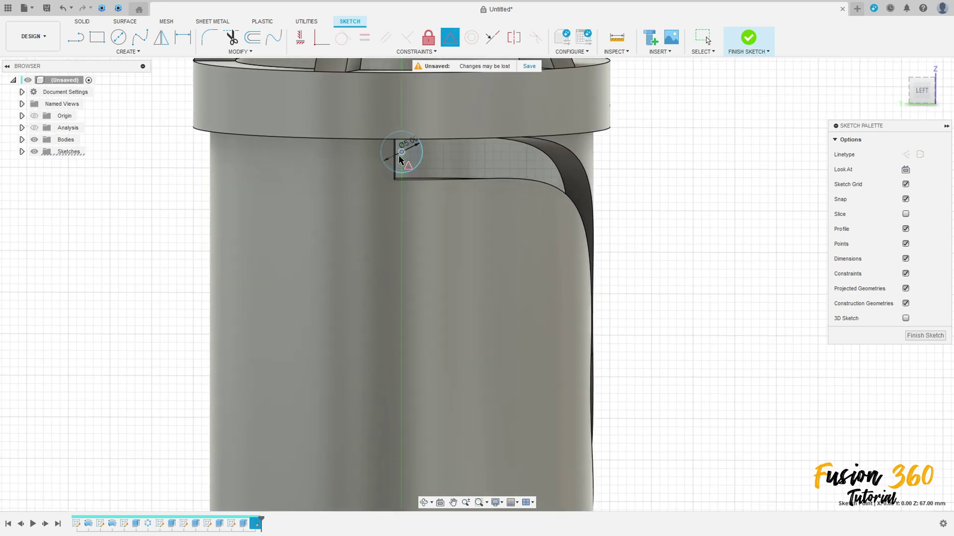
left_click(400, 172)
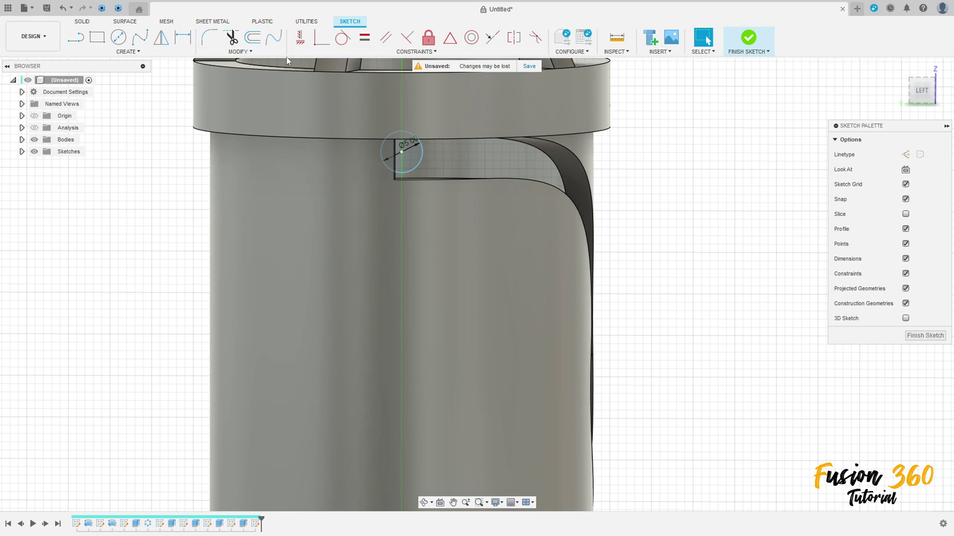
- Project the vertical edge at the slot's upper end into the sketch with the projection link on
left_click(128, 52)
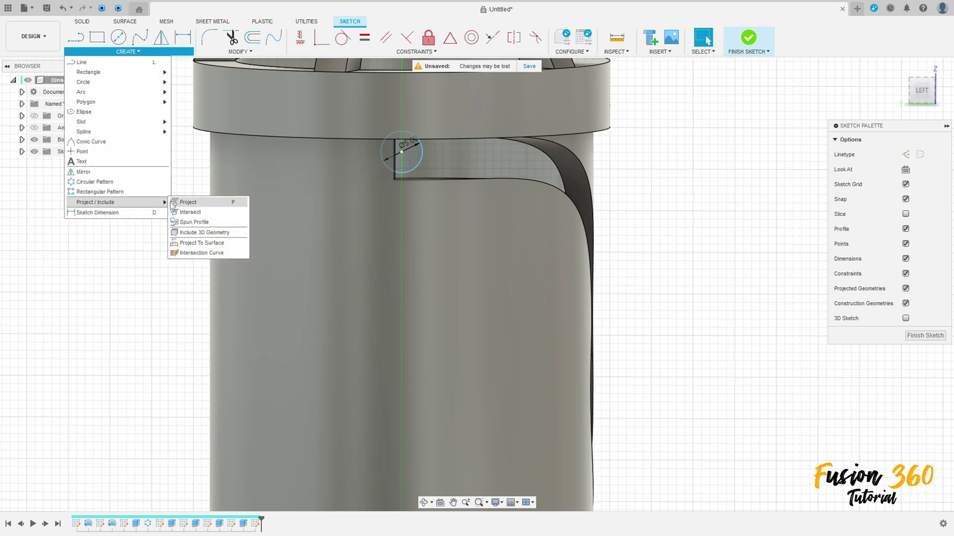
left_click(188, 203)
left_click(393, 167)
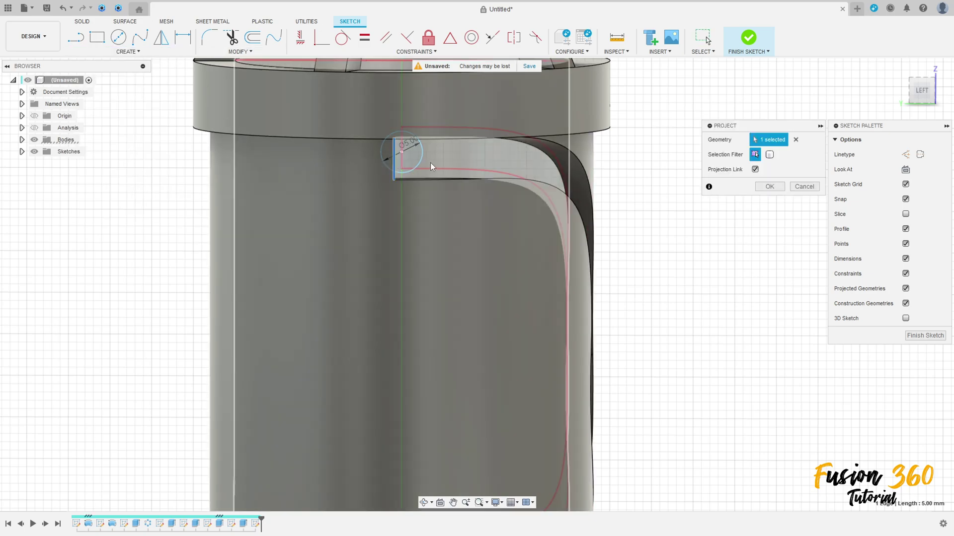
left_click(769, 186)
- Constrain the circle's centre to the midpoint of the projected vertical line and finish the sketch
middle_click_drag(718, 201, 672, 194, "shift")
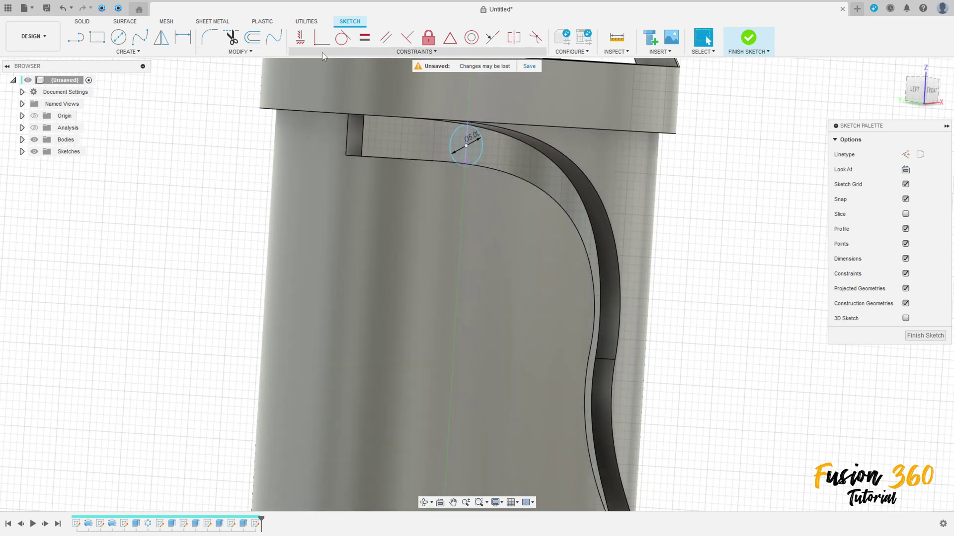
key("m")
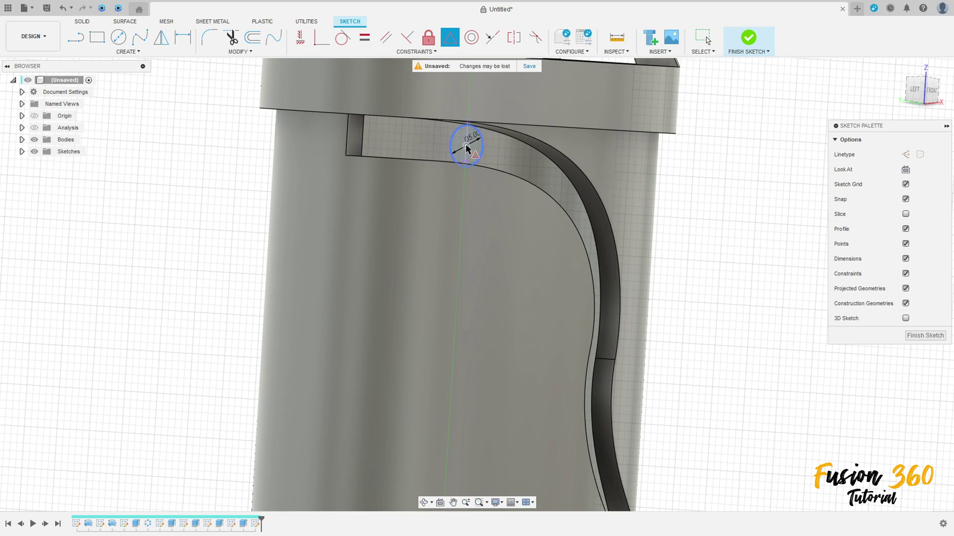
left_click(466, 141)
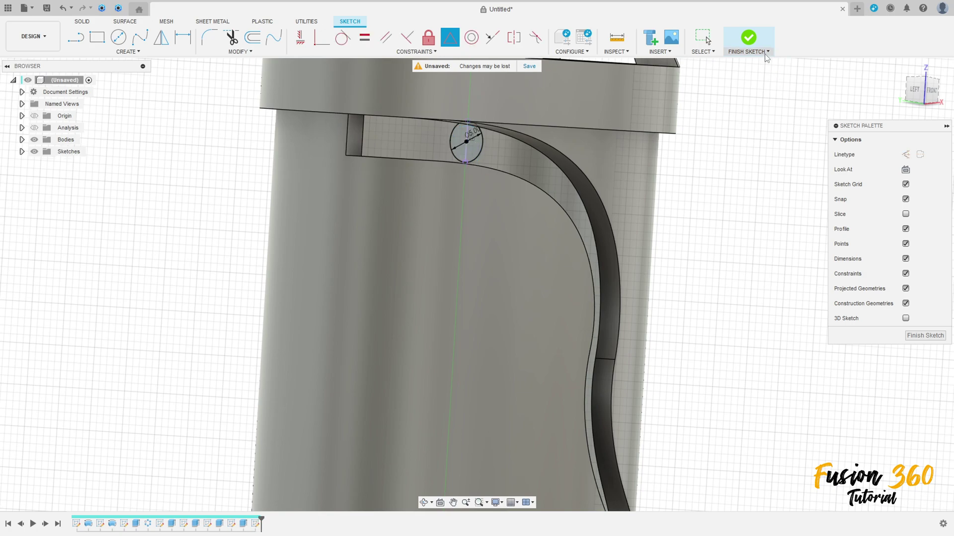
left_click(746, 40)
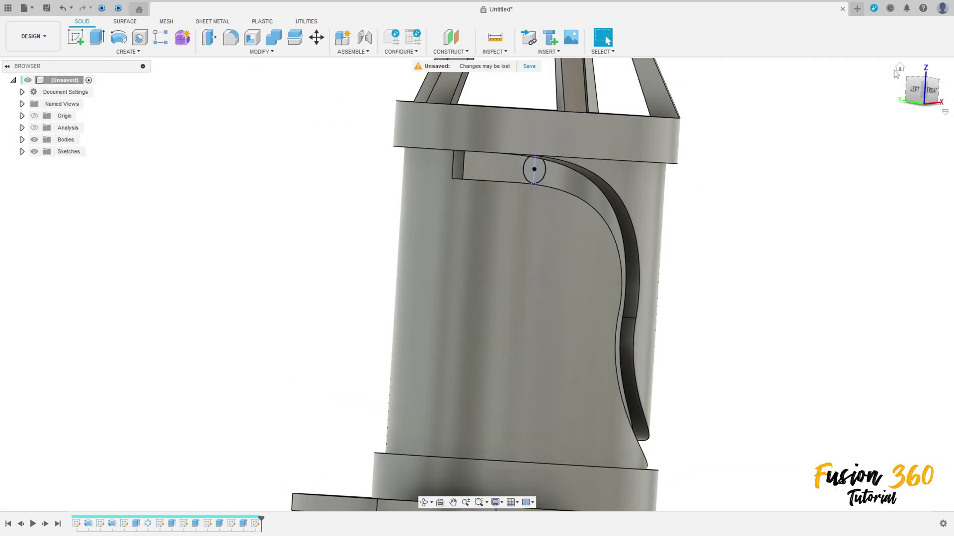
- Extrude both halves of the upper circle as a flipped one-sided cut with extent All to round the slot's upper end
left_click(898, 70)
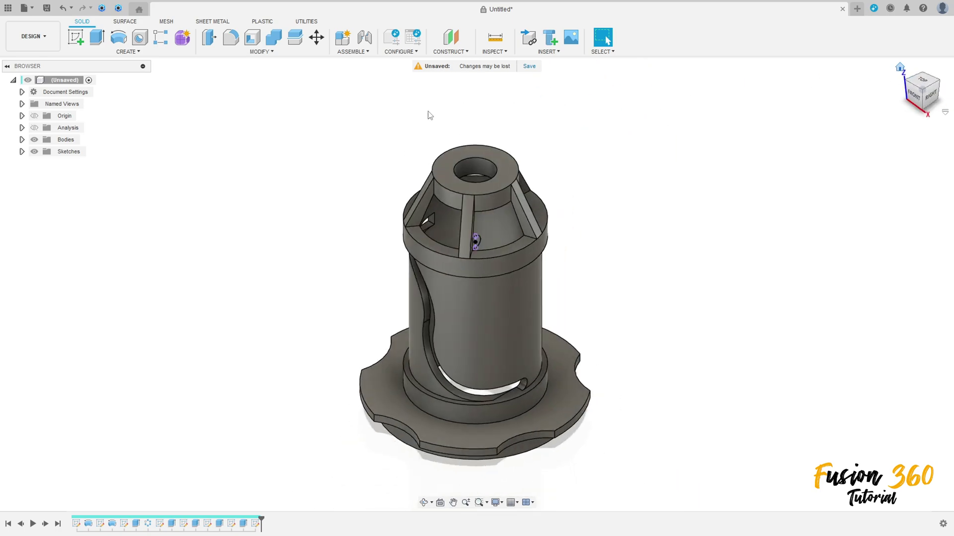
left_click(97, 38)
left_click(476, 241)
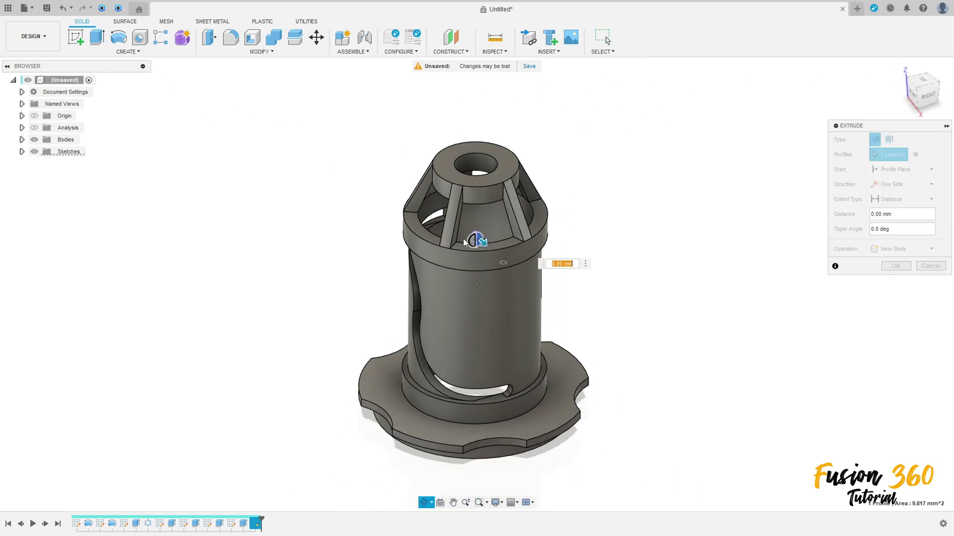
left_click(485, 247)
left_click(893, 200)
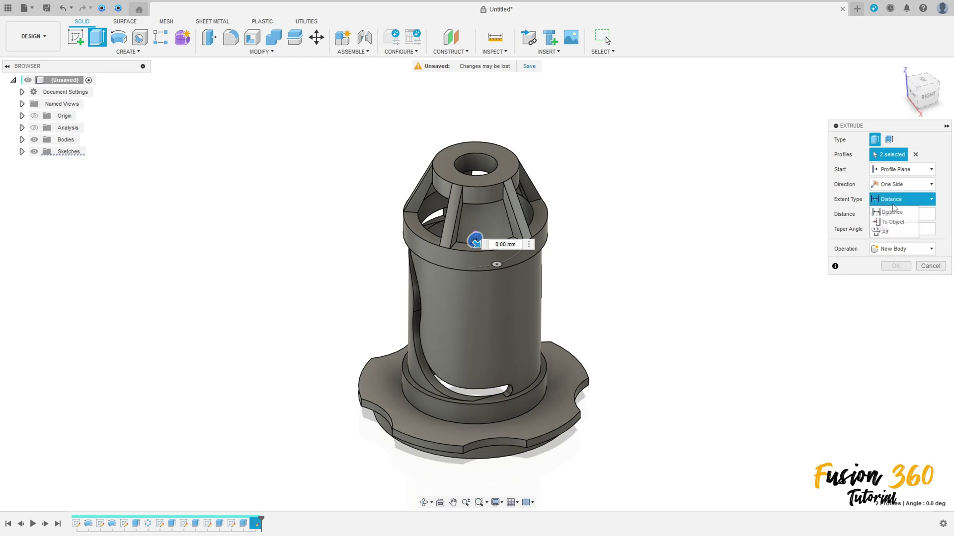
left_click(884, 232)
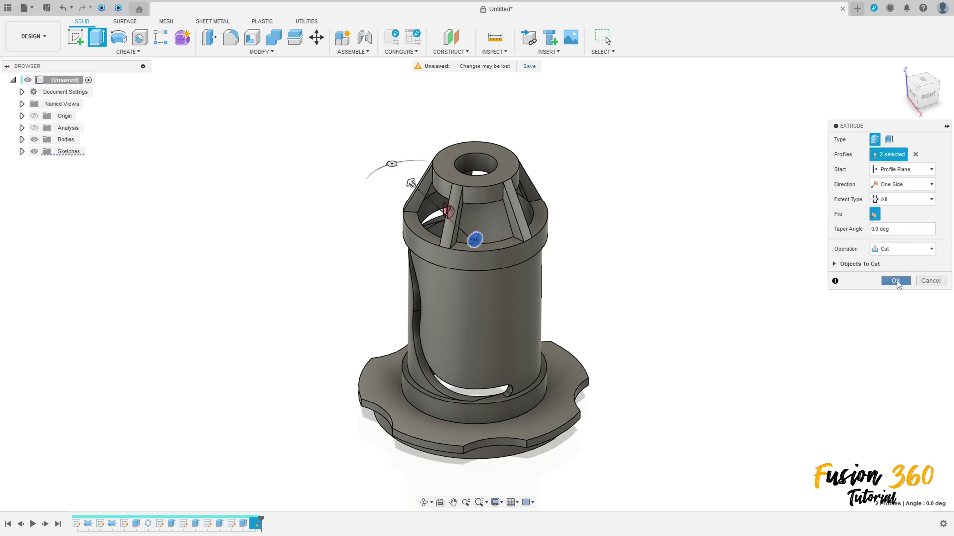
left_click(895, 282)
middle_click_drag(636, 304, 626, 233, "shift")
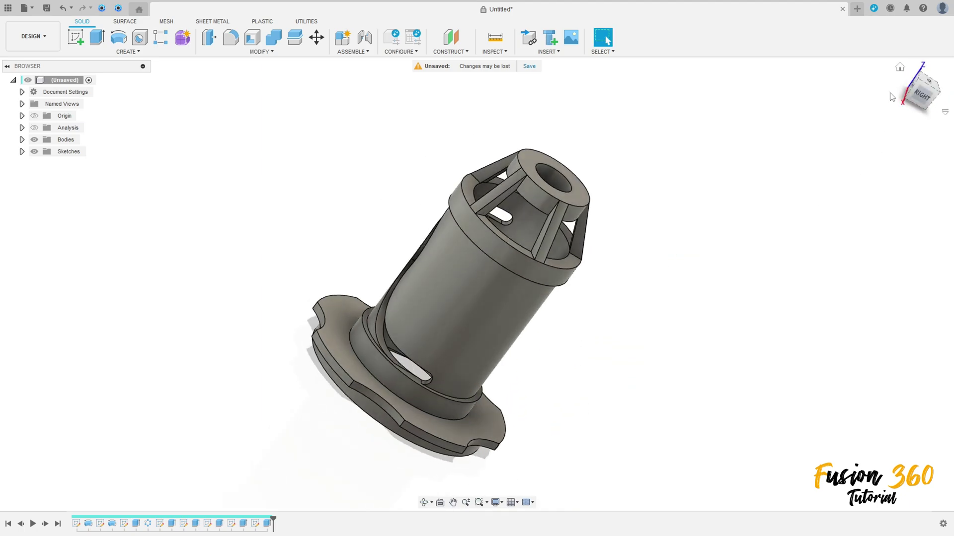
- Create a circular pattern of the three slot cut features around the cylinder's axis with Full distribution and a quantity of 5
left_click(900, 69)
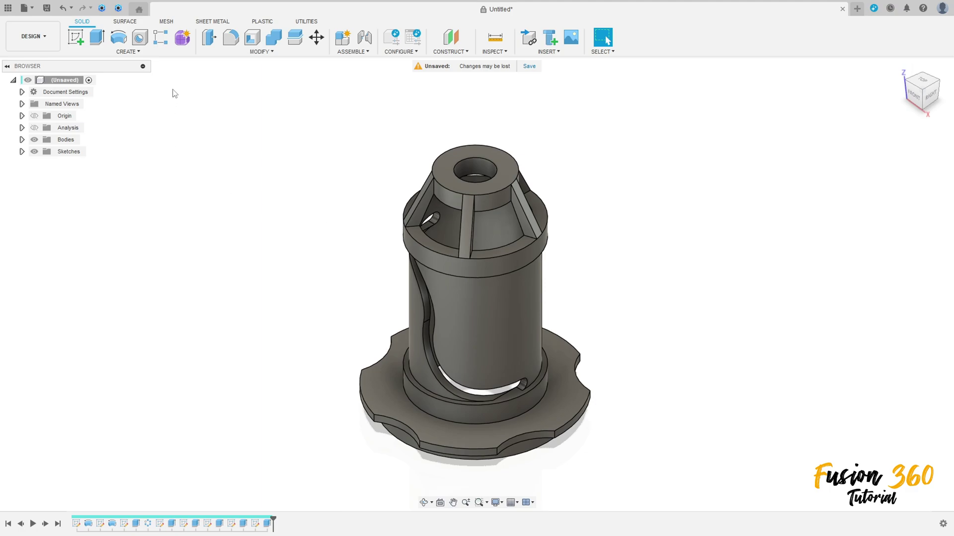
left_click(128, 52)
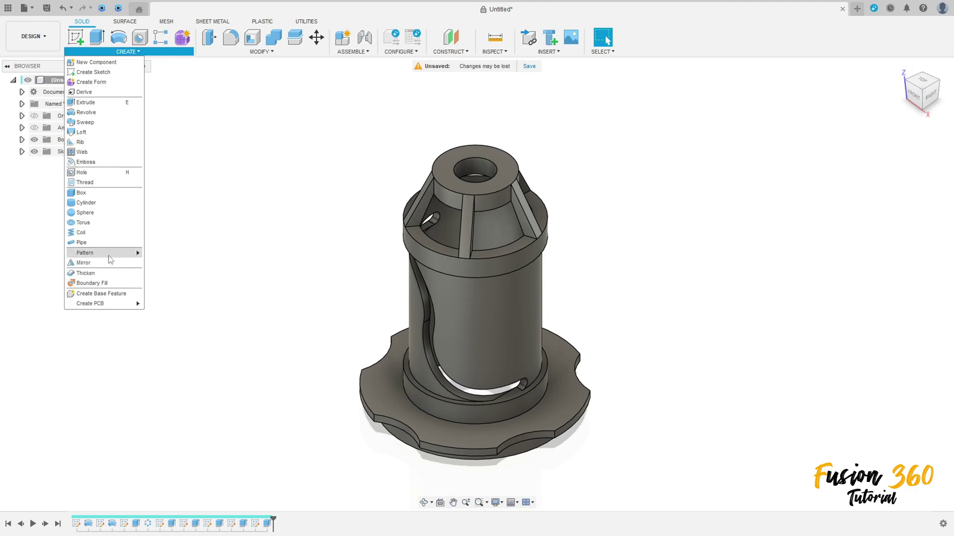
mouse_move(110, 258)
left_click(164, 263)
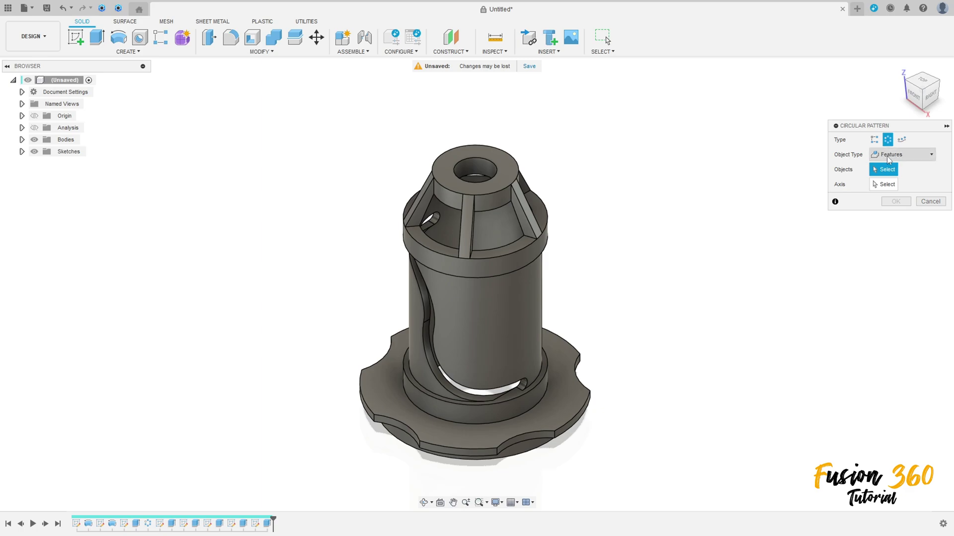
left_click(268, 524)
left_click(231, 524)
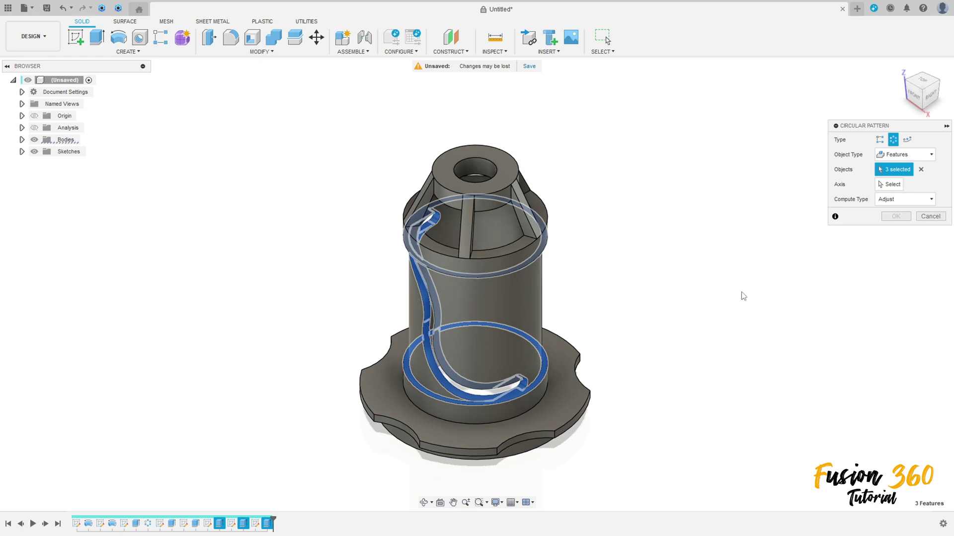
left_click(889, 185)
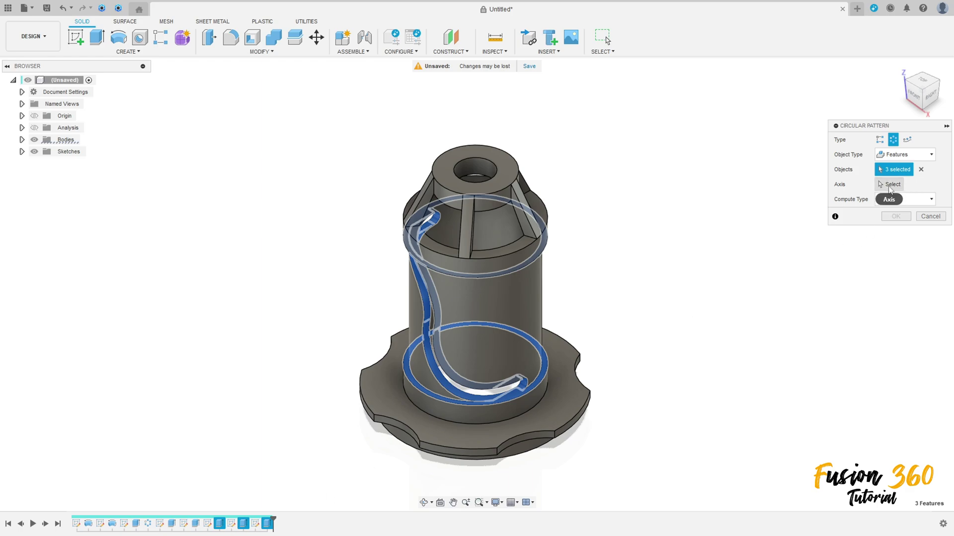
left_click(489, 230)
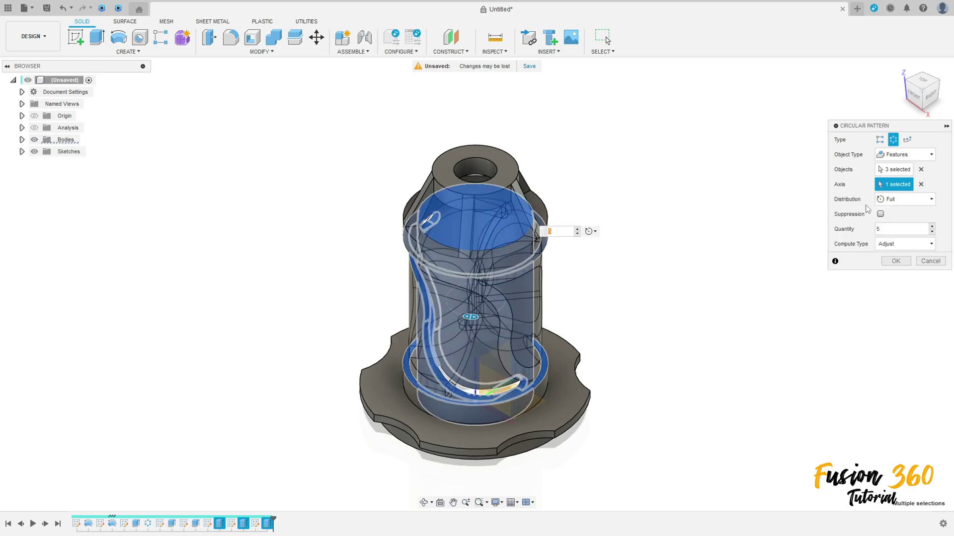
left_click(894, 229)
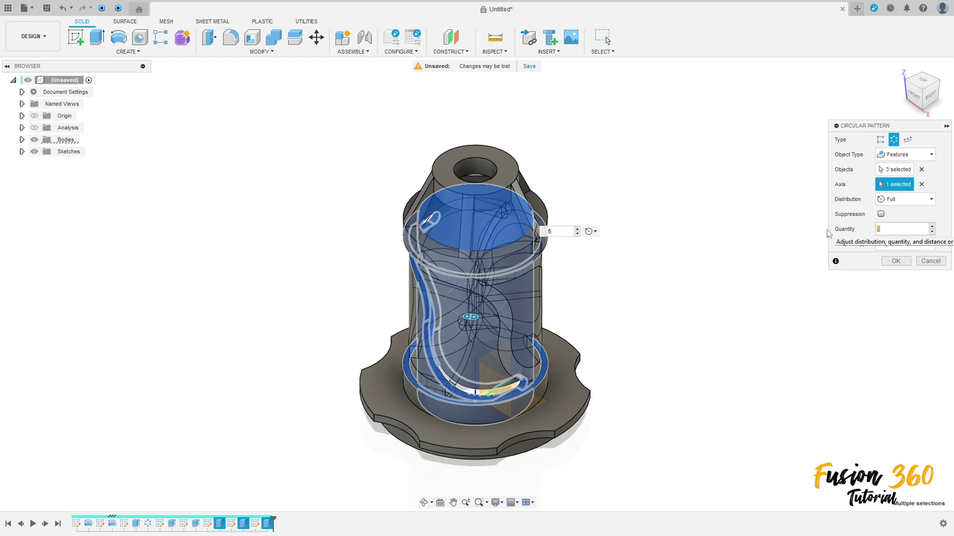
left_click(896, 262)
middle_click_drag(695, 266, 627, 241, "shift")
mouse_move(902, 69)
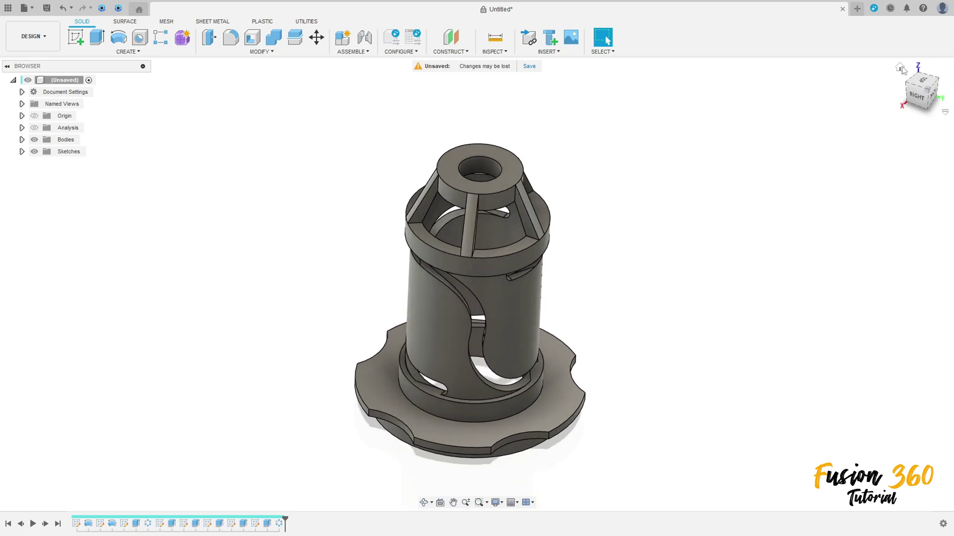